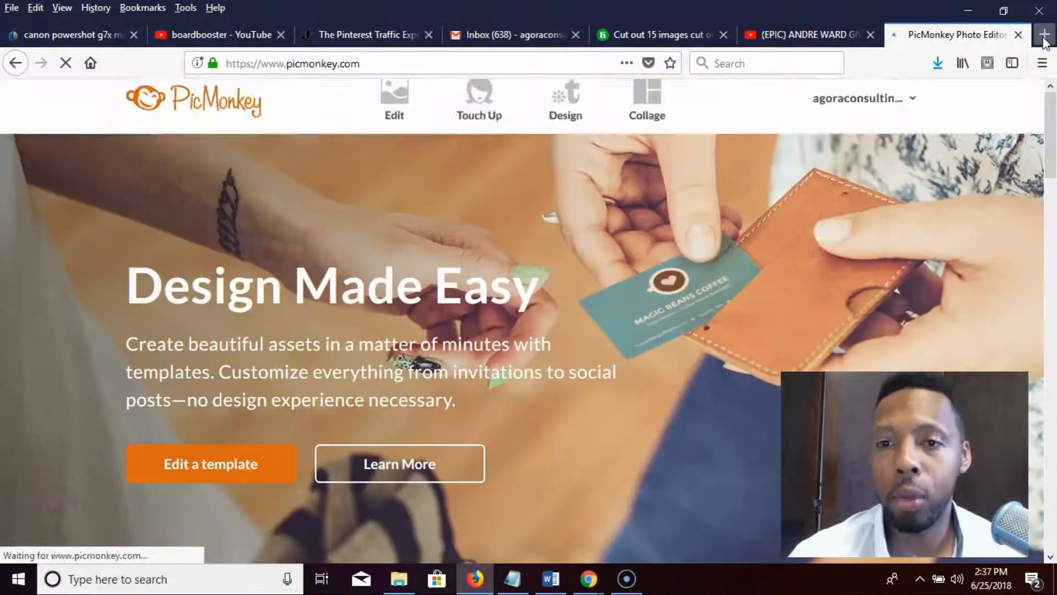
{"action": "left_click", "coordinate": [538, 172]}
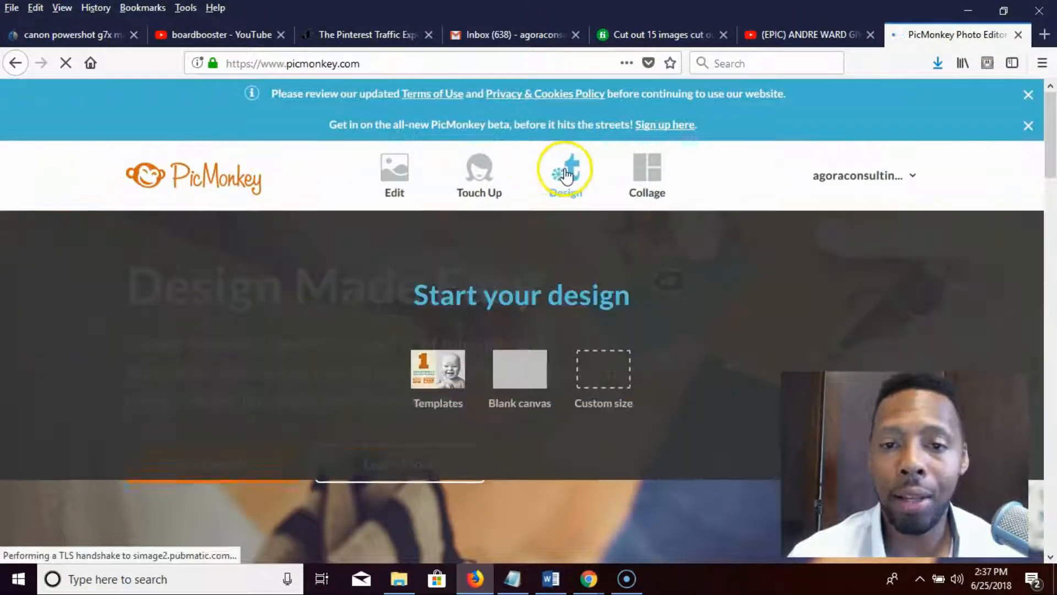
{"action": "left_click", "coordinate": [621, 378]}
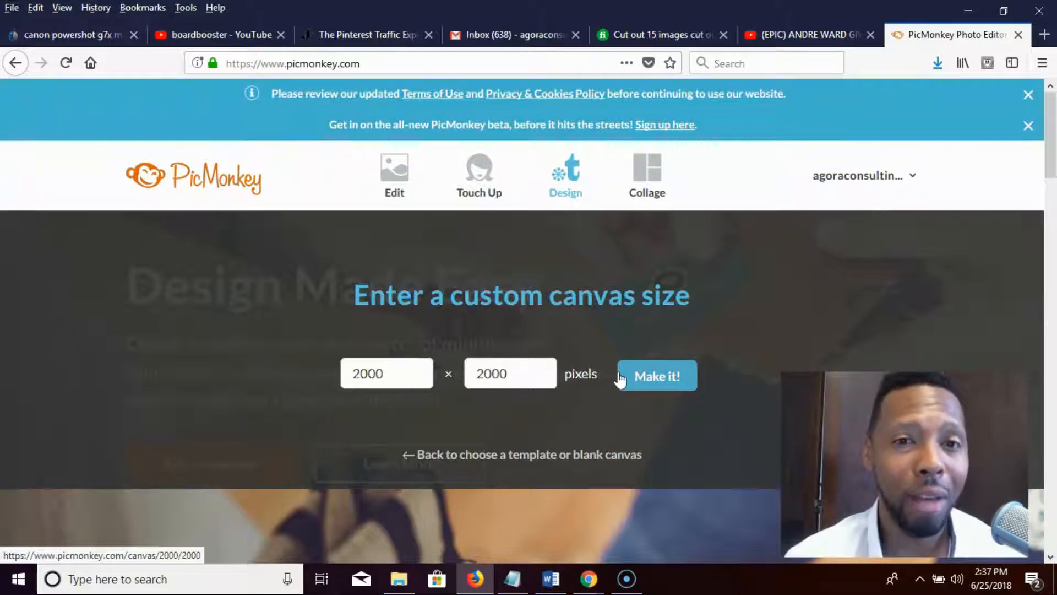
{"action": "double_click", "coordinate": [392, 376]}
Step: Create a blank design canvas with a custom size of 1000 × 1000 pixels
{"action": "left_click", "coordinate": [578, 185]}
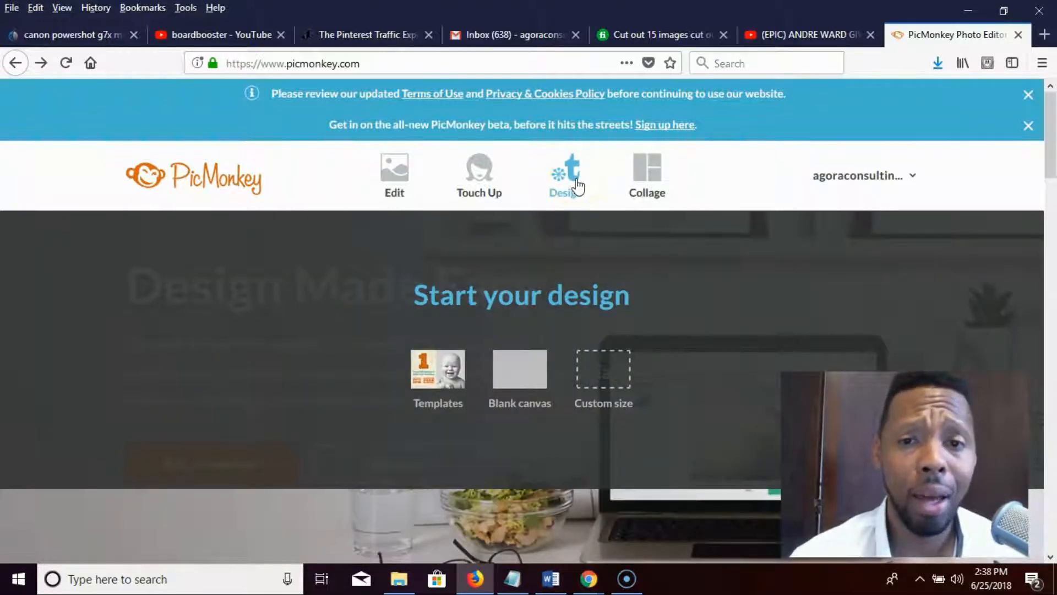
{"action": "left_click", "coordinate": [597, 372]}
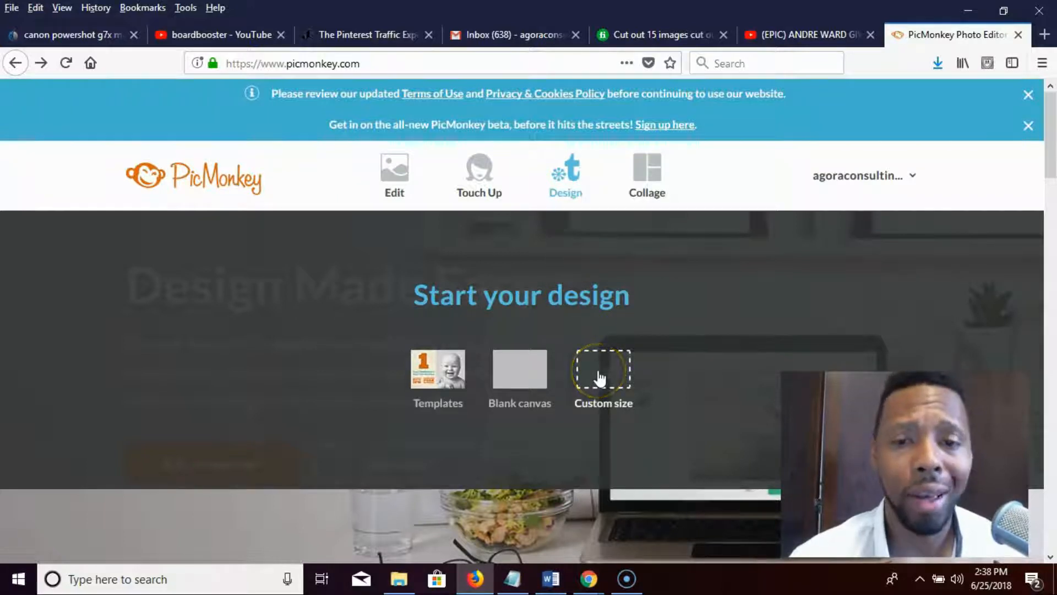
{"action": "left_click", "coordinate": [406, 373]}
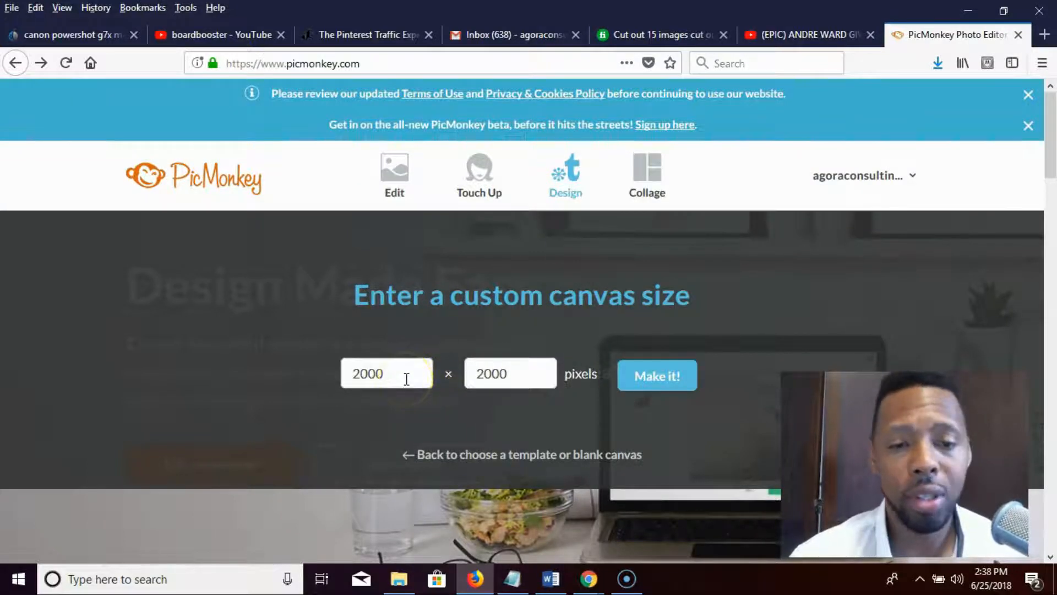
{"action": "double_click", "coordinate": [406, 377]}
{"action": "type", "text": "1"}
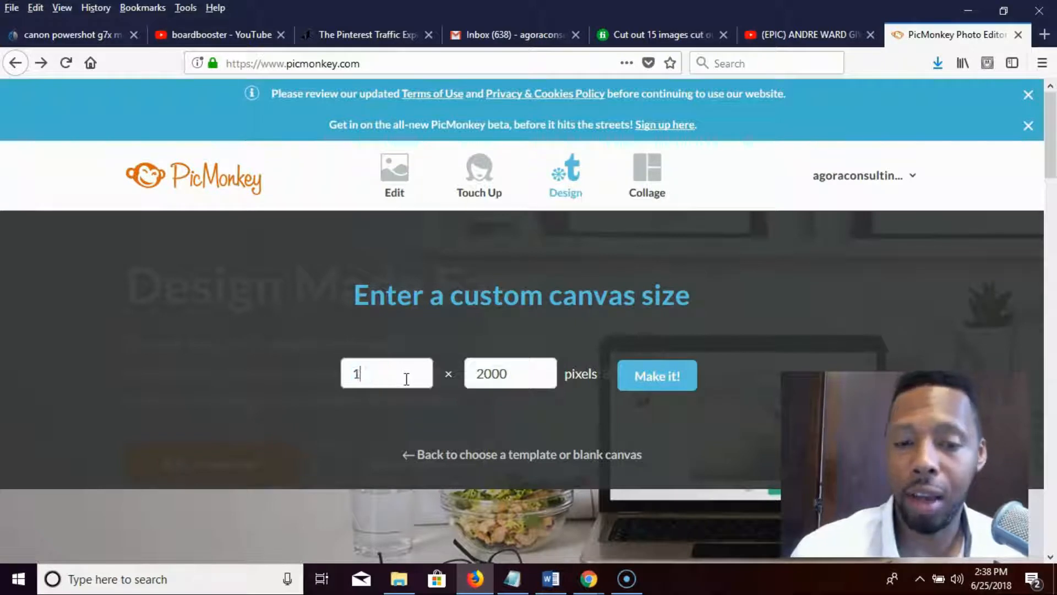
{"action": "type", "text": "000"}
{"action": "key", "text": "Tab"}
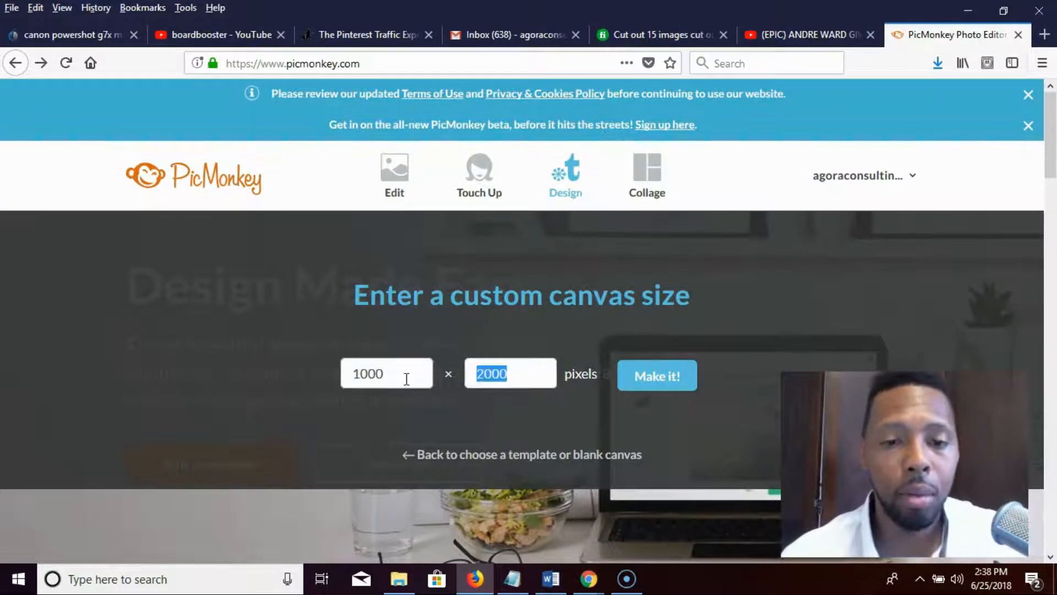
{"action": "type", "text": "10"}
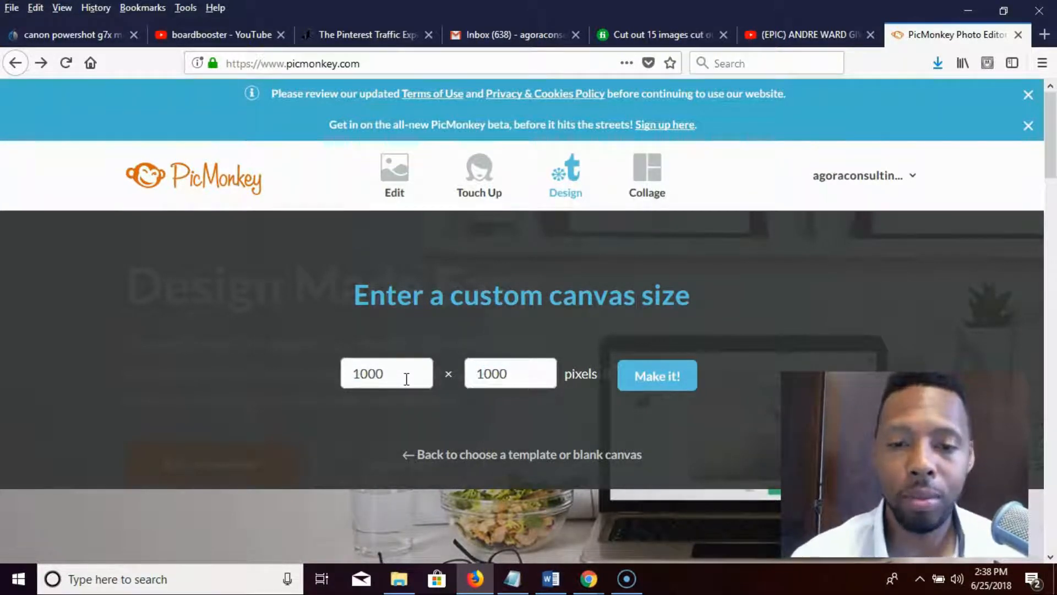
{"action": "left_click", "coordinate": [673, 373]}
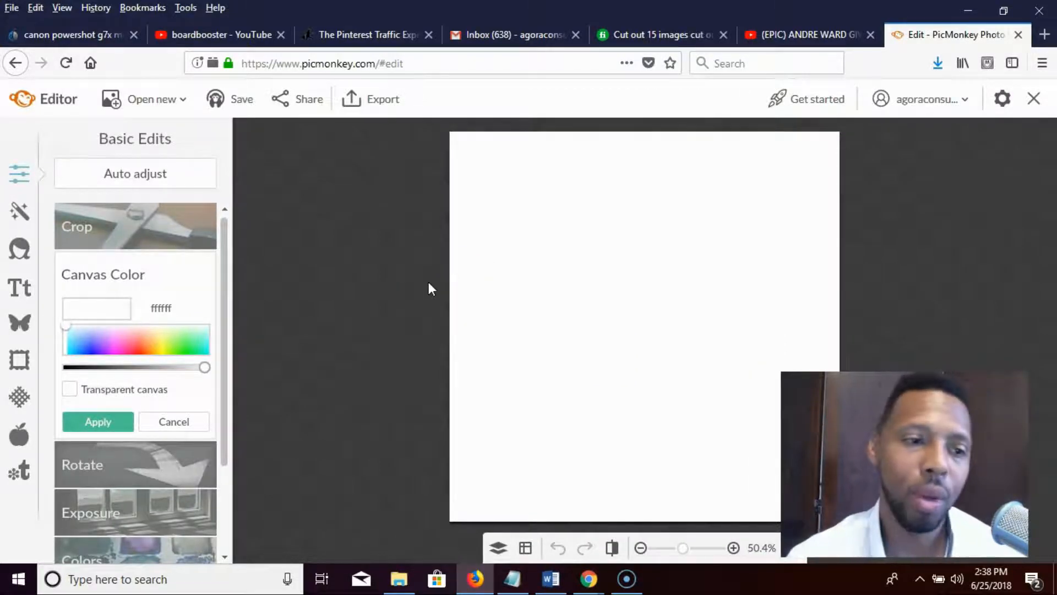
Step: Choose the Chunk Five font for a new text on the canvas
{"action": "left_click", "coordinate": [17, 291]}
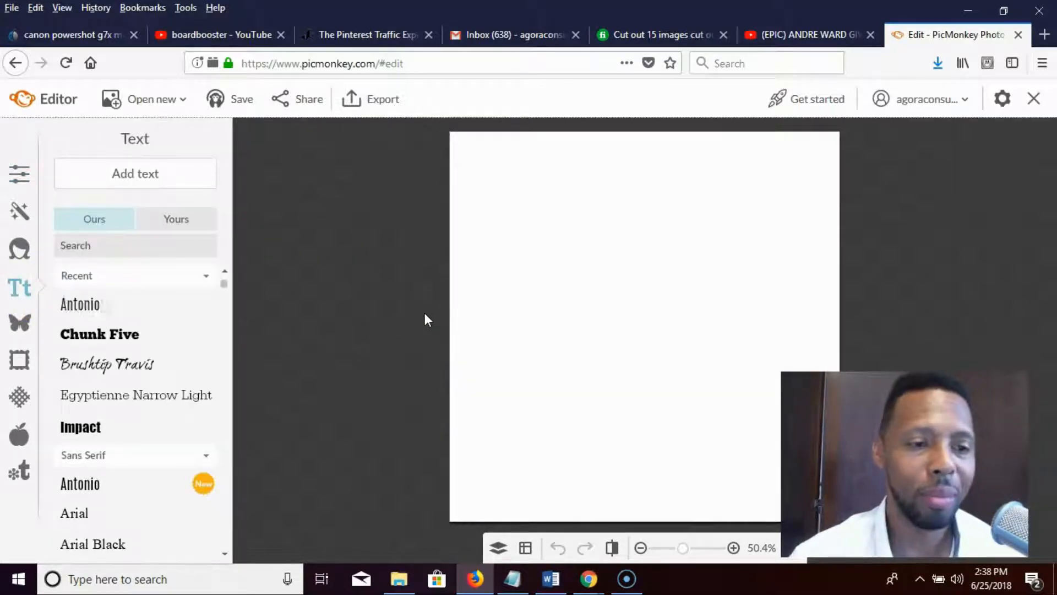
{"action": "left_click", "coordinate": [275, 328]}
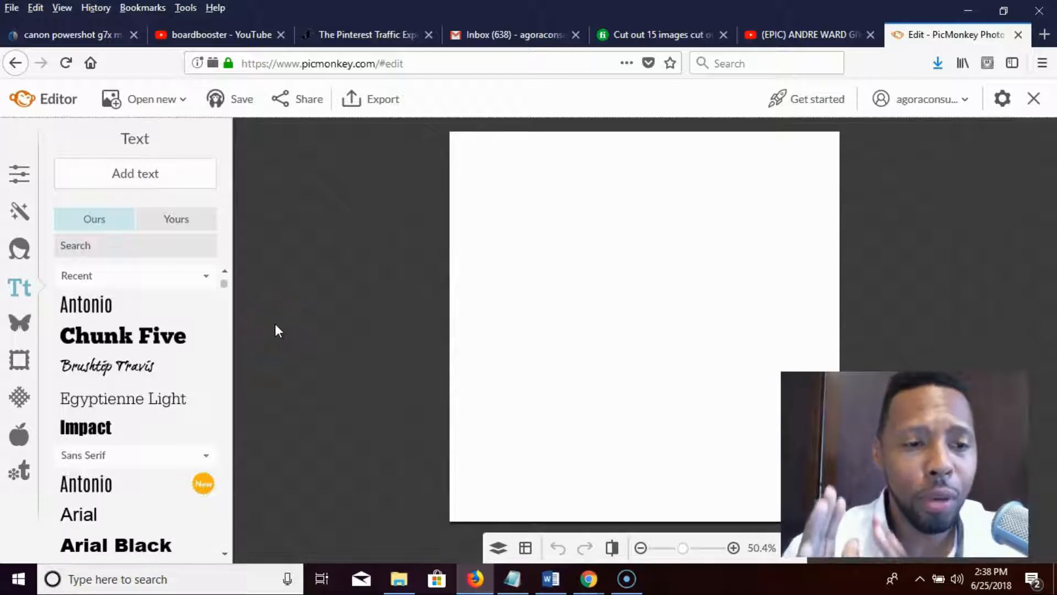
{"action": "left_click", "coordinate": [203, 333]}
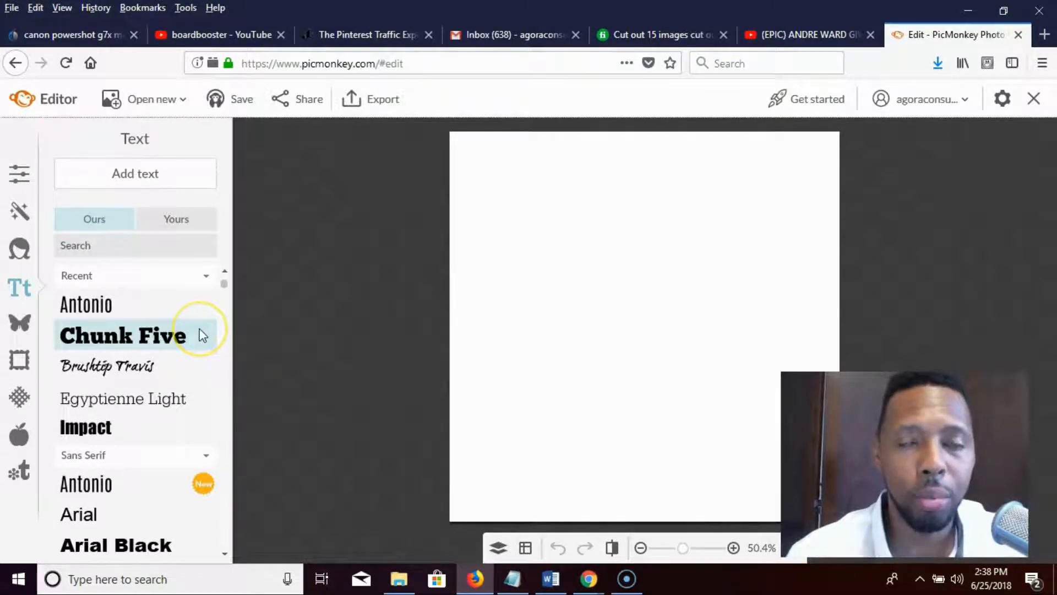
{"action": "left_click", "coordinate": [160, 335]}
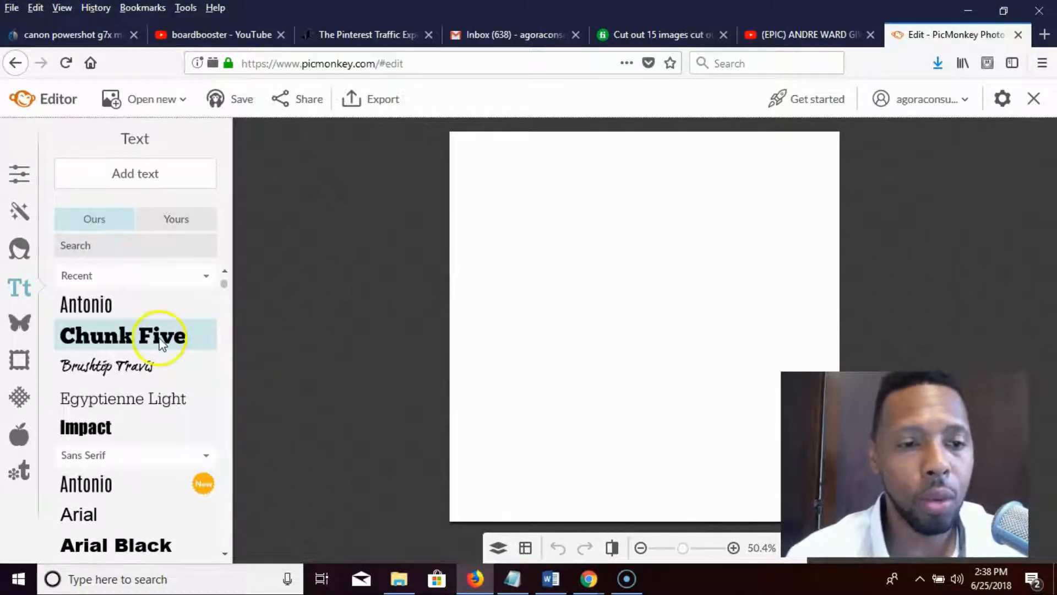
{"action": "left_click", "coordinate": [158, 223]}
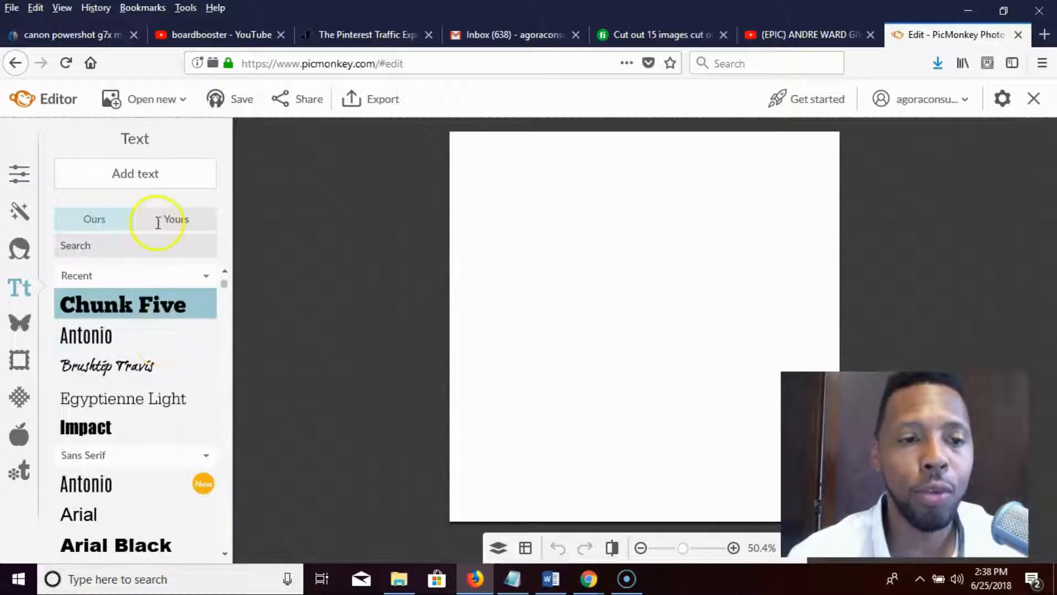
Step: Add a text box to the canvas reading "Funky Text Now"
{"action": "left_click", "coordinate": [153, 180]}
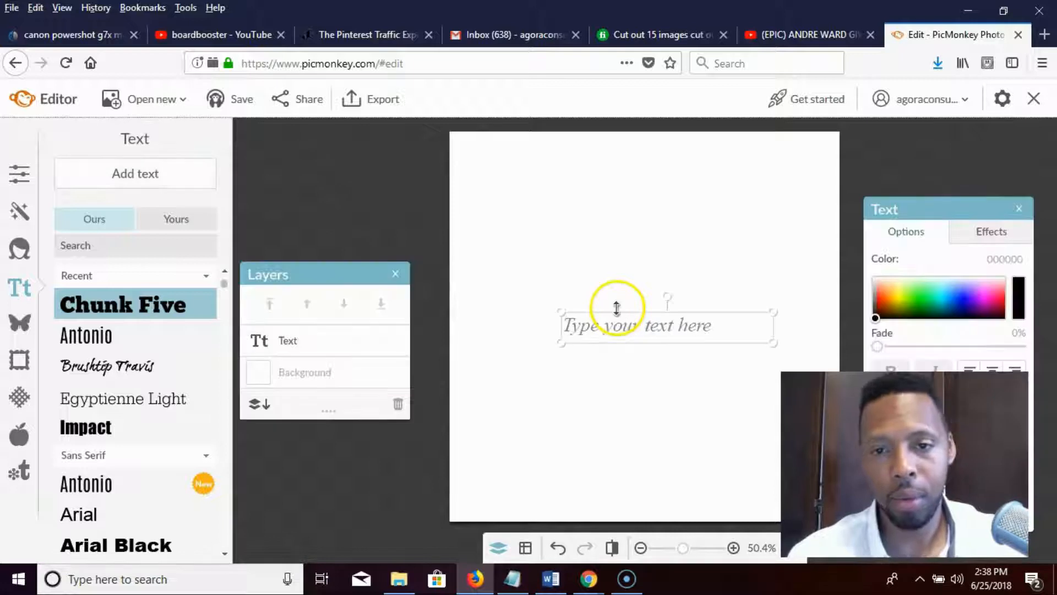
{"action": "left_click", "coordinate": [631, 327]}
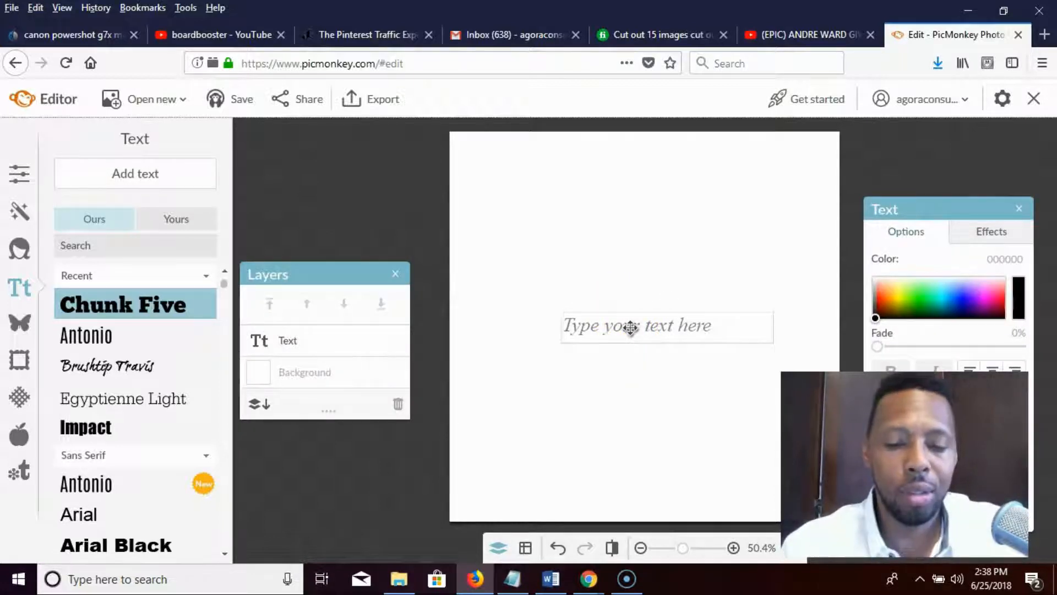
{"action": "type", "text": "Funky"}
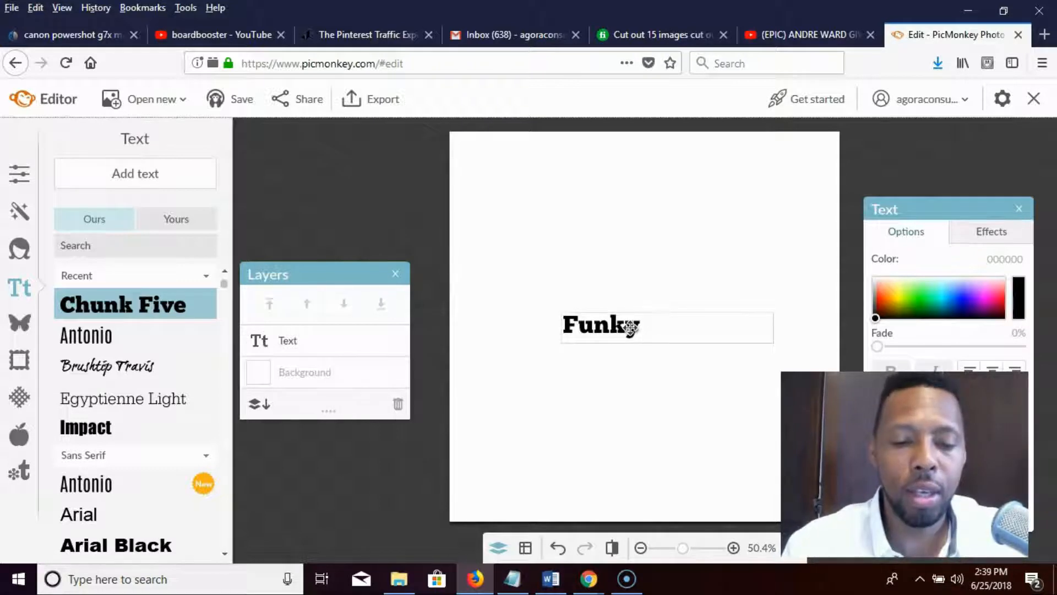
{"action": "type", "text": " Text "}
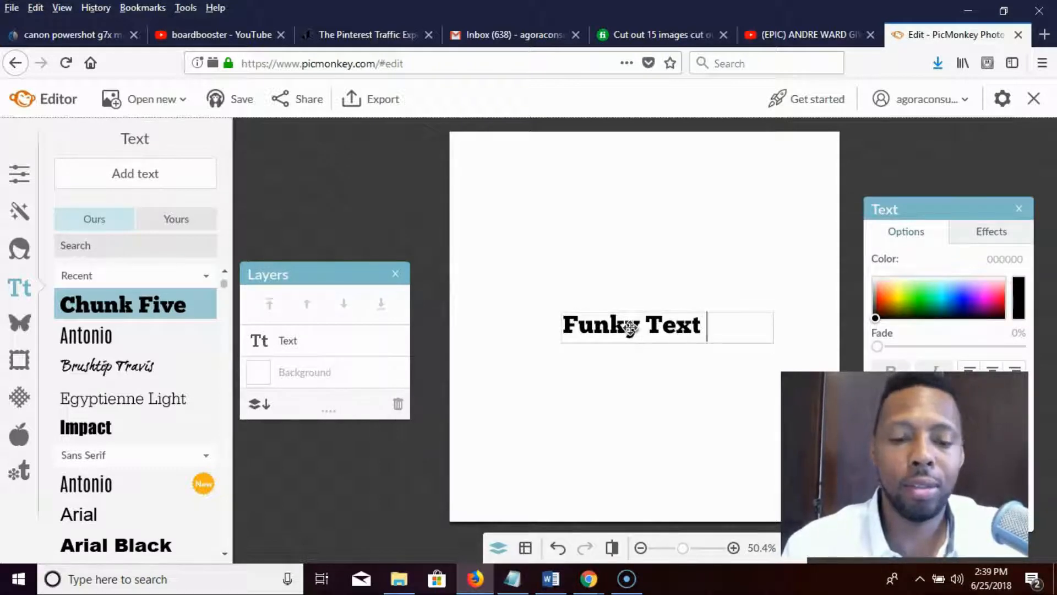
{"action": "type", "text": "Now"}
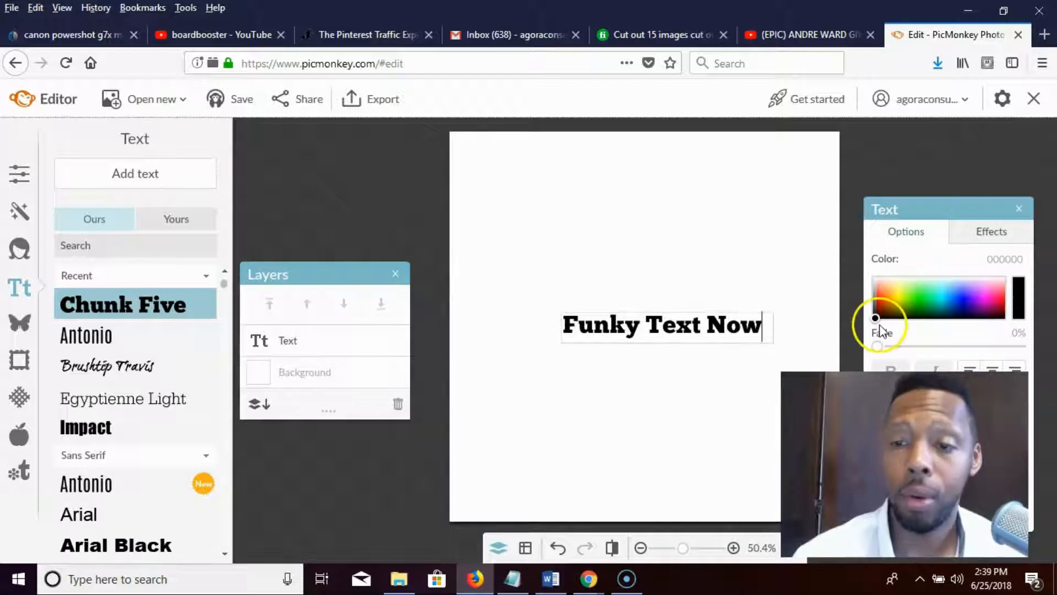
Step: Move the "Funky Text Now" heading near the canvas's upper edge and enlarge it to size 99
{"action": "left_click_drag", "start_coordinate": [935, 213], "coordinate": [927, 152]}
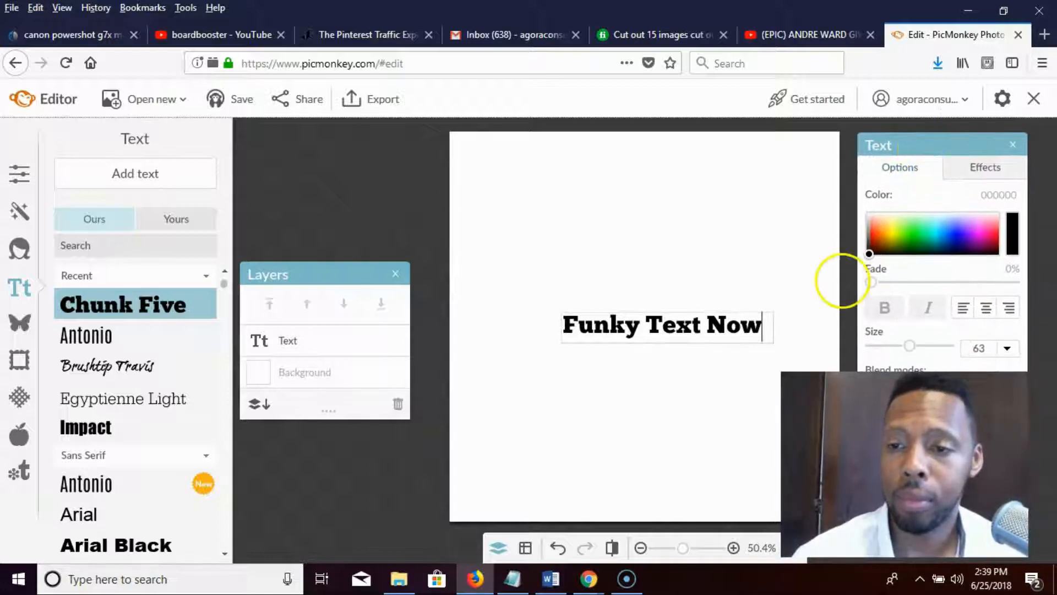
{"action": "left_click", "coordinate": [760, 331]}
{"action": "left_click_drag", "start_coordinate": [756, 338], "coordinate": [810, 283]}
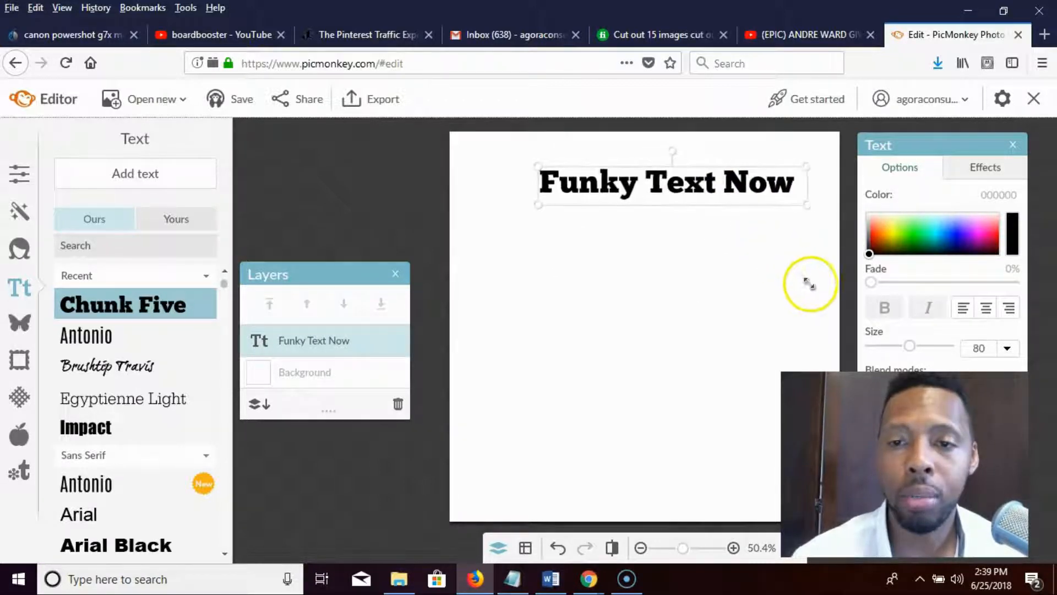
{"action": "left_click_drag", "start_coordinate": [537, 208], "coordinate": [476, 275]}
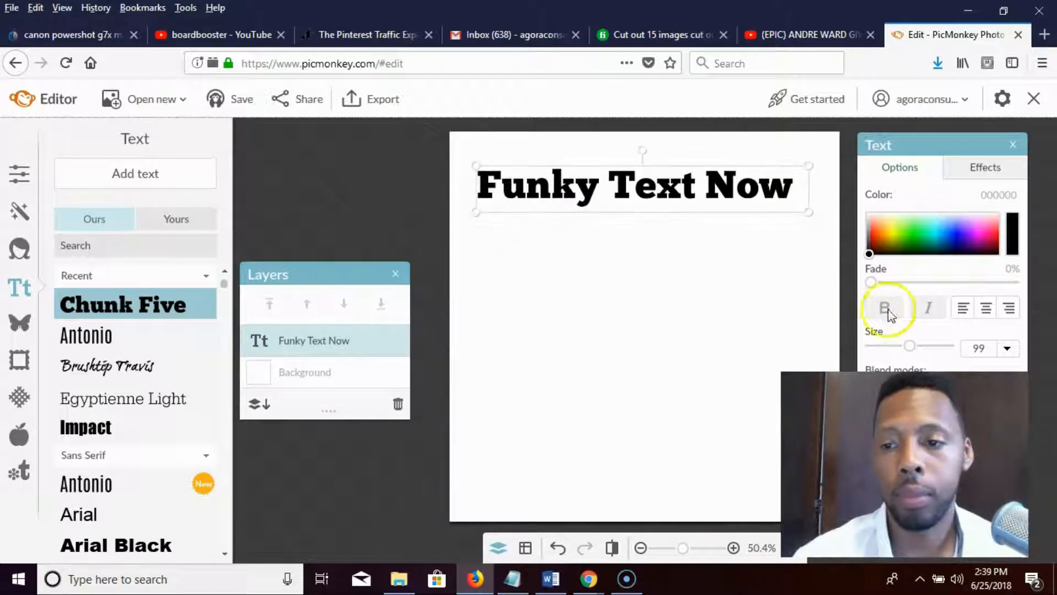
{"action": "mouse_move", "coordinate": [910, 346]}
{"action": "left_mouse_down"}
{"action": "mouse_move", "coordinate": [920, 347]}
{"action": "mouse_move", "coordinate": [910, 347]}
{"action": "left_mouse_up"}
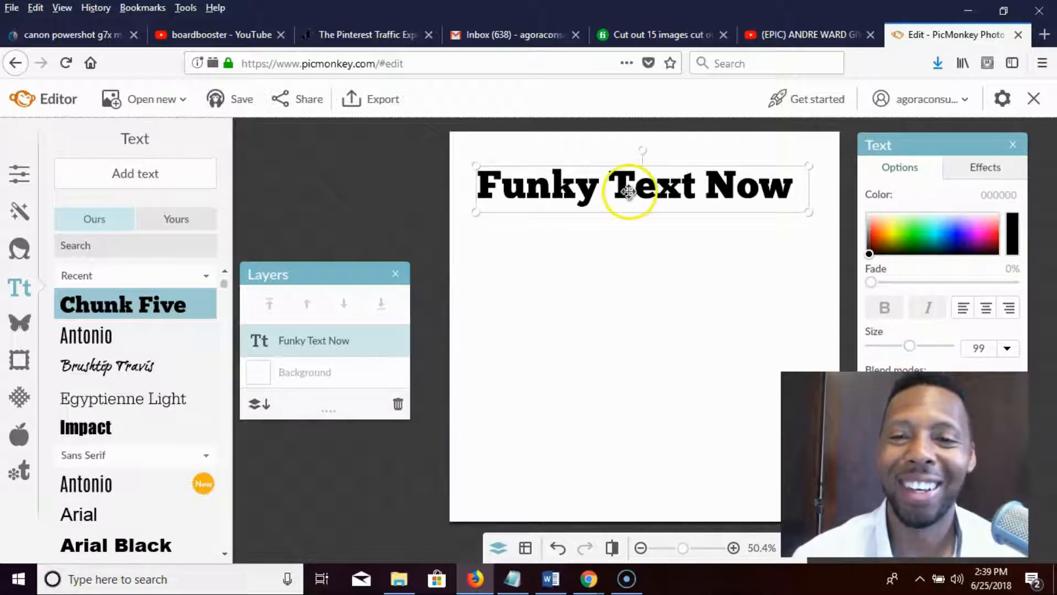
Step: Centre-align the heading inside a wider text box and centre that box across the canvas
{"action": "left_click_drag", "start_coordinate": [629, 191], "coordinate": [623, 197]}
{"action": "left_click", "coordinate": [983, 315]}
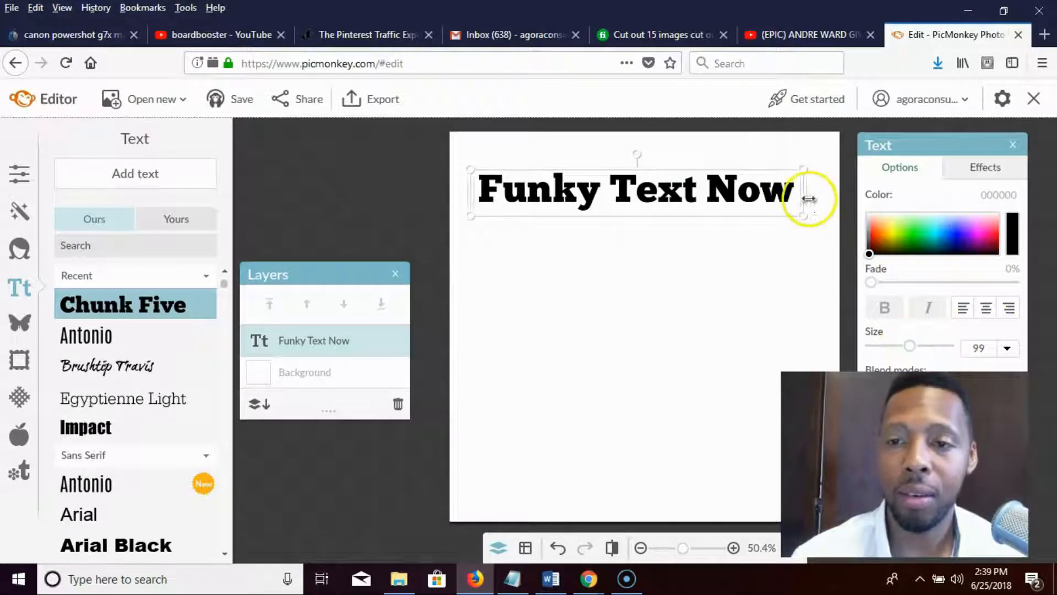
{"action": "left_click_drag", "start_coordinate": [809, 198], "coordinate": [883, 201]}
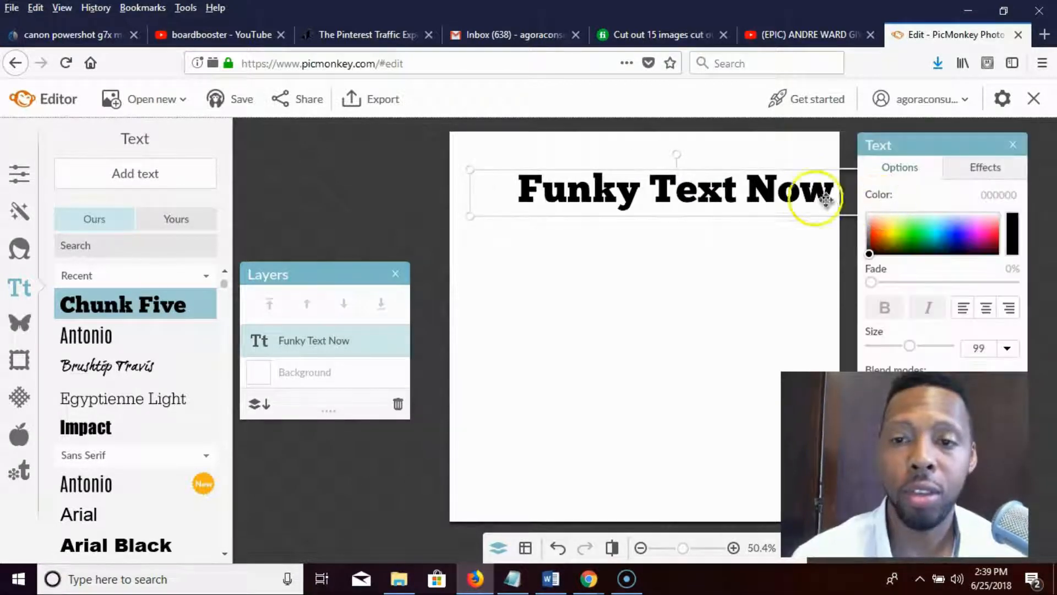
{"action": "left_click_drag", "start_coordinate": [779, 197], "coordinate": [761, 195]}
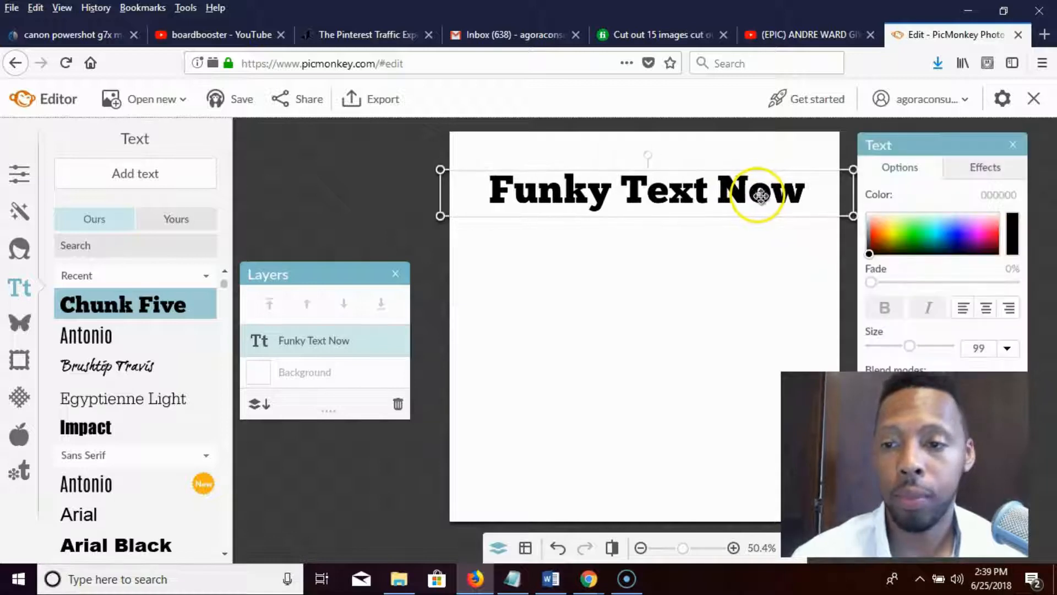
Step: Enlarge the heading until it nearly spans the canvas width with small side margins, and deselect it
{"action": "left_click_drag", "start_coordinate": [910, 345], "coordinate": [917, 348]}
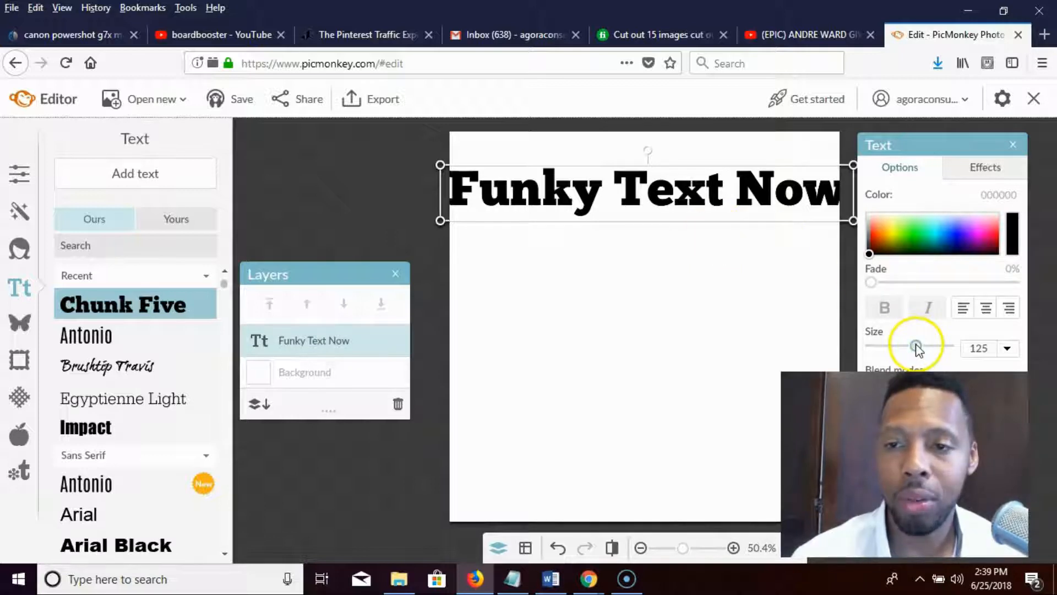
{"action": "left_click_drag", "start_coordinate": [917, 348], "coordinate": [913, 344]}
{"action": "left_click", "coordinate": [671, 297]}
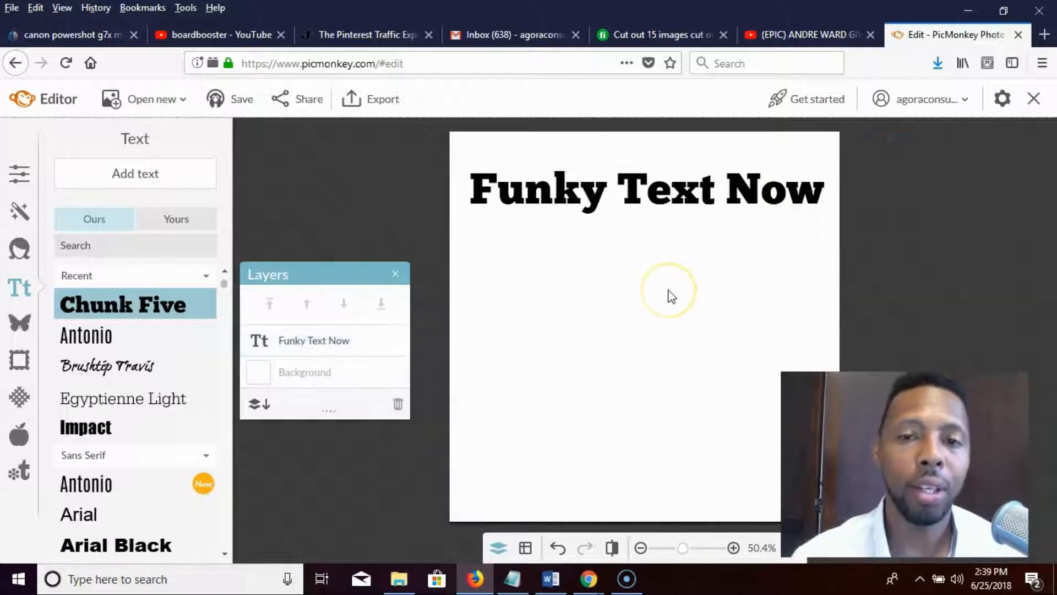
Step: Add a text box reading "Using Glitter effect" in the Brushtip Travis font and place it just beneath the heading
{"action": "left_click", "coordinate": [127, 370]}
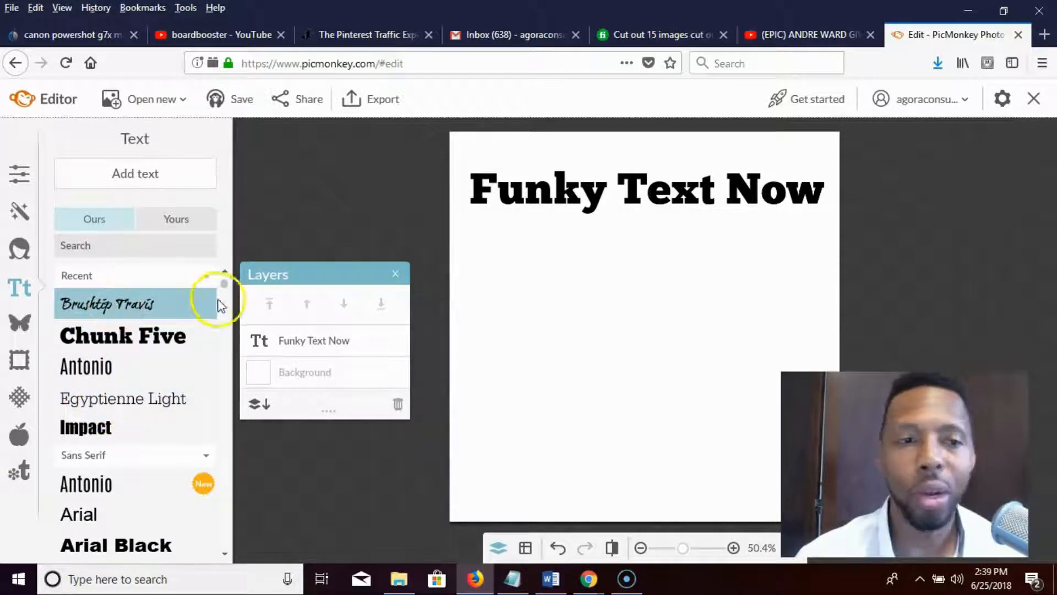
{"action": "left_click", "coordinate": [152, 179]}
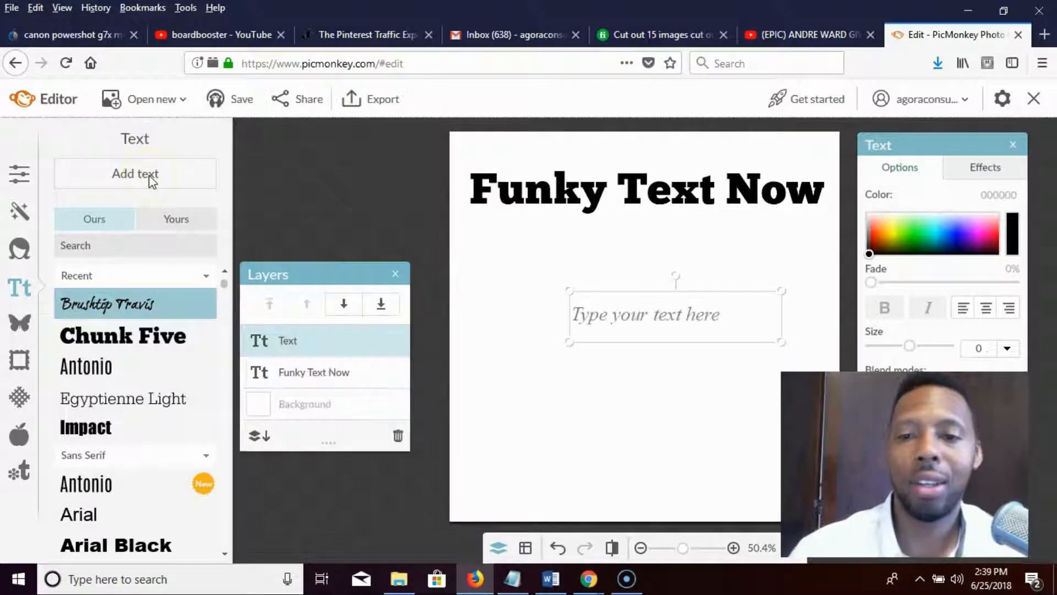
{"action": "left_click", "coordinate": [621, 305]}
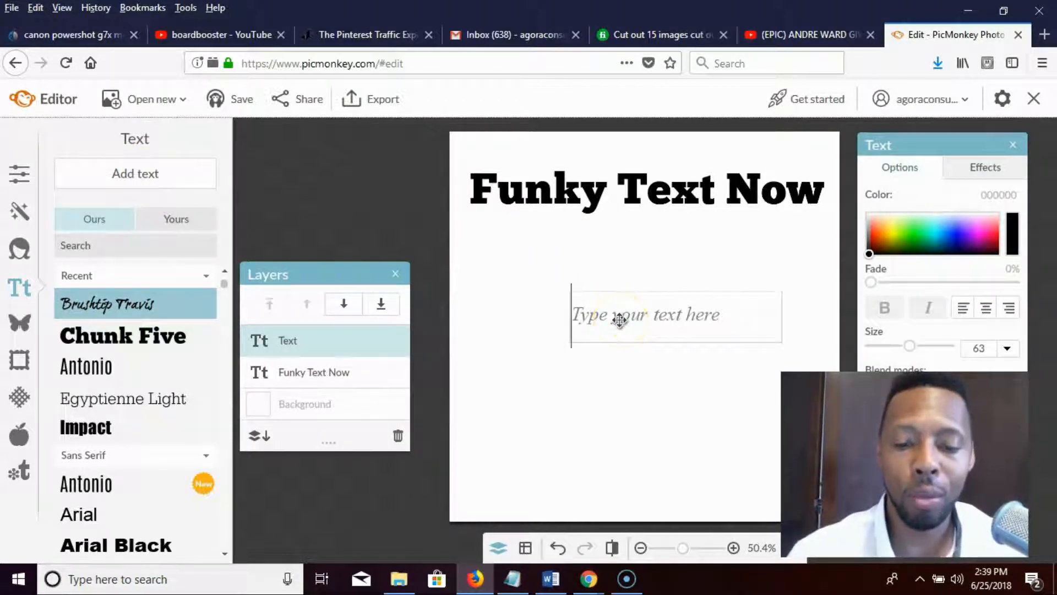
{"action": "type", "text": "Using"}
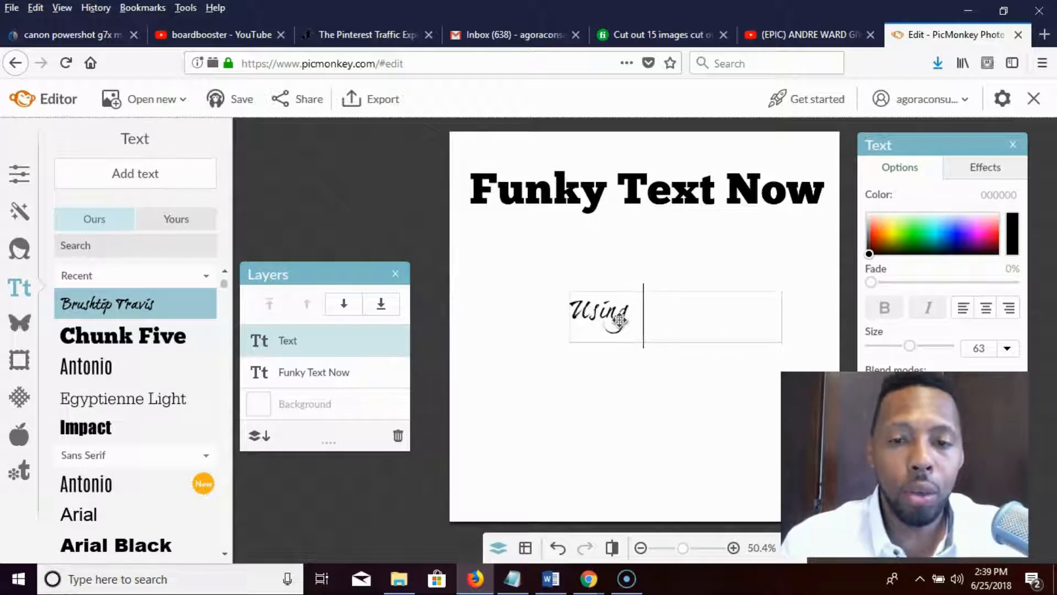
{"action": "type", "text": " G"}
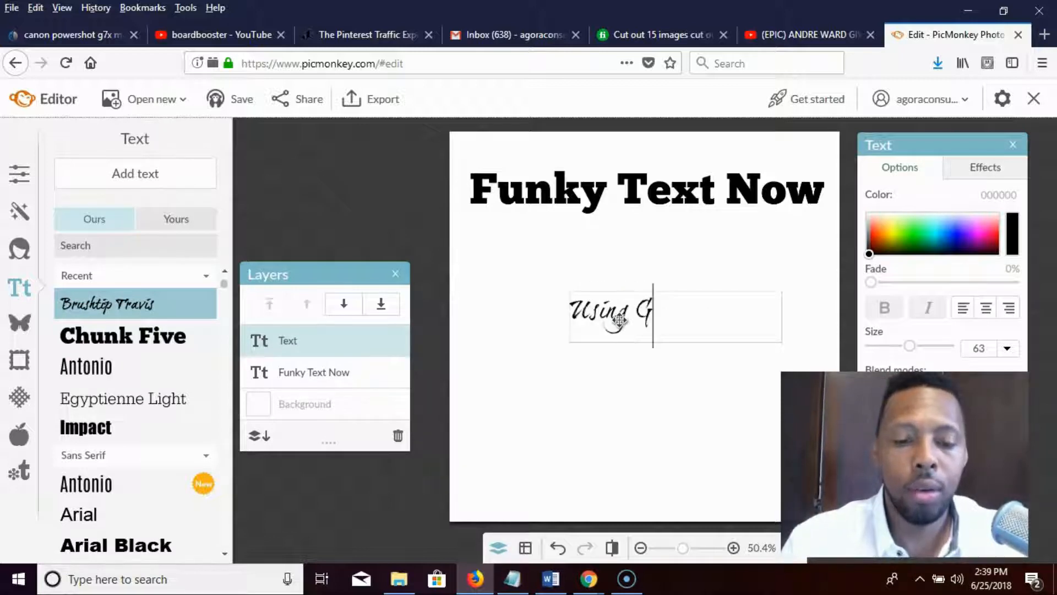
{"action": "type", "text": "litet"}
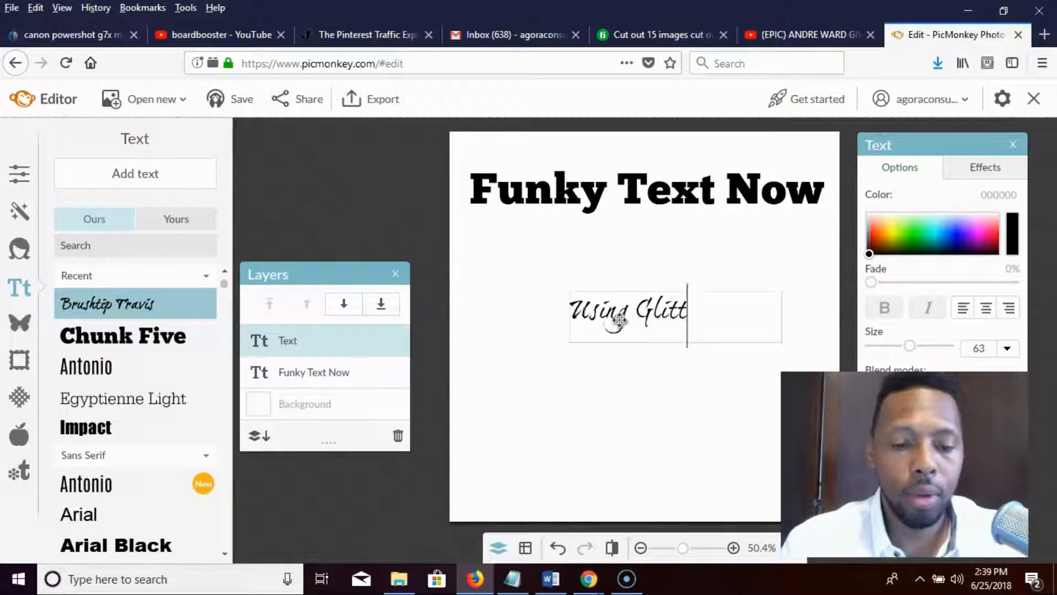
{"action": "type", "text": "er efft"}
{"action": "key", "text": "BackSpace"}
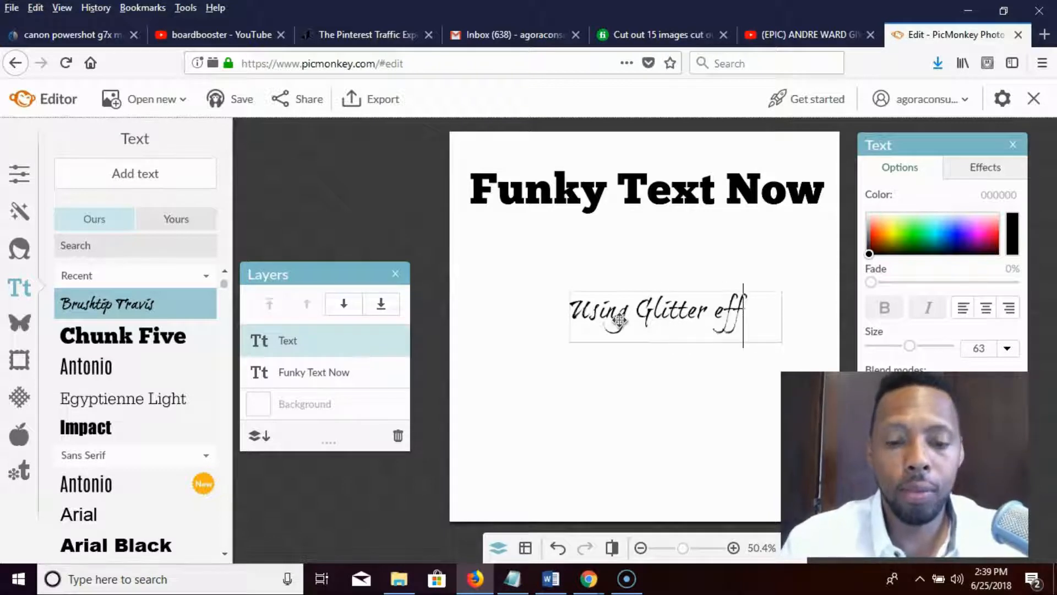
{"action": "type", "text": "ect"}
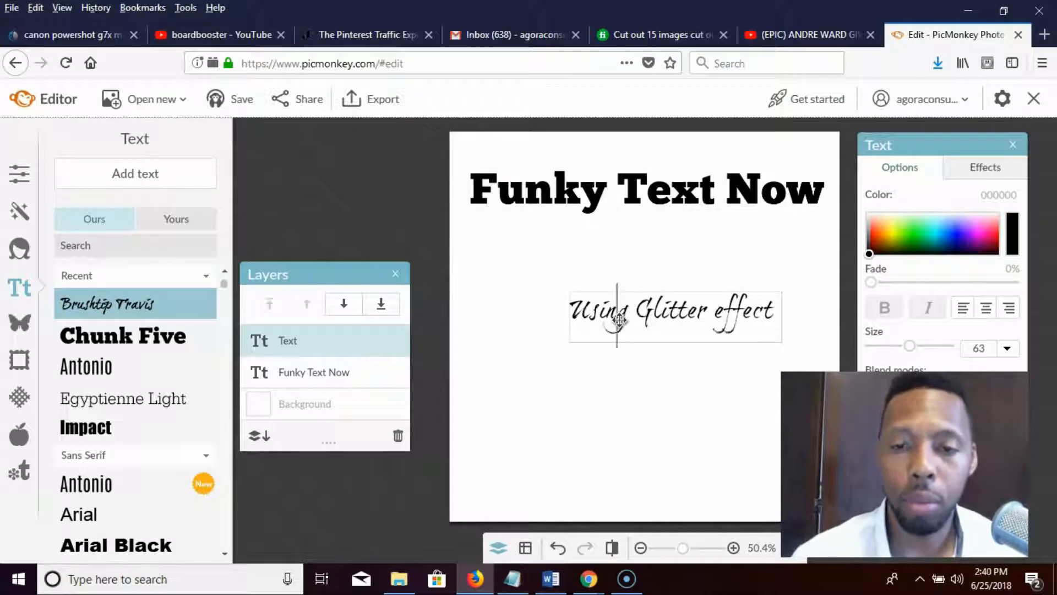
{"action": "left_click", "coordinate": [668, 342]}
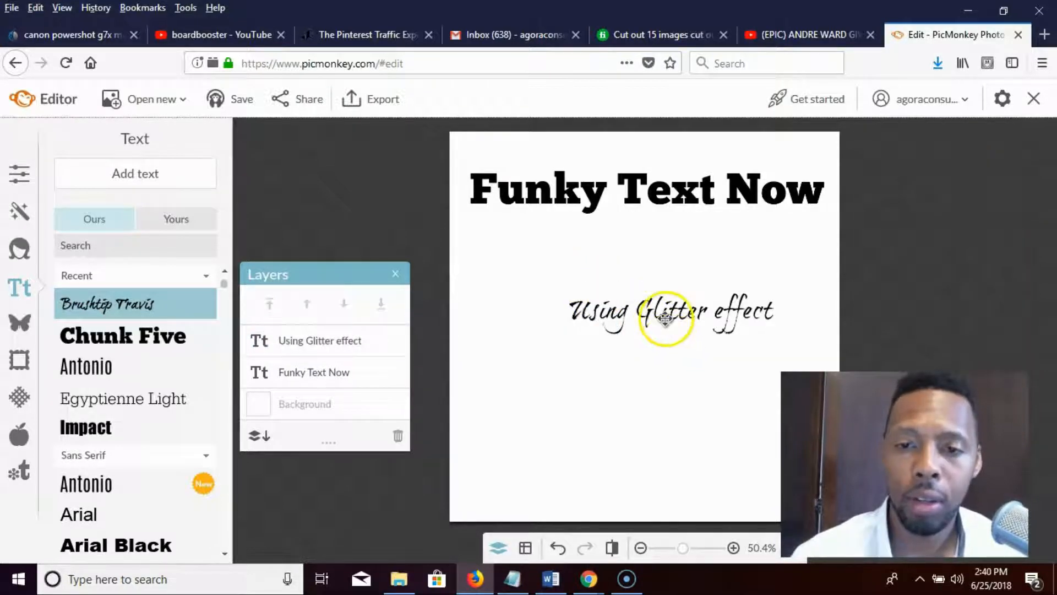
{"action": "left_click_drag", "start_coordinate": [665, 319], "coordinate": [637, 259]}
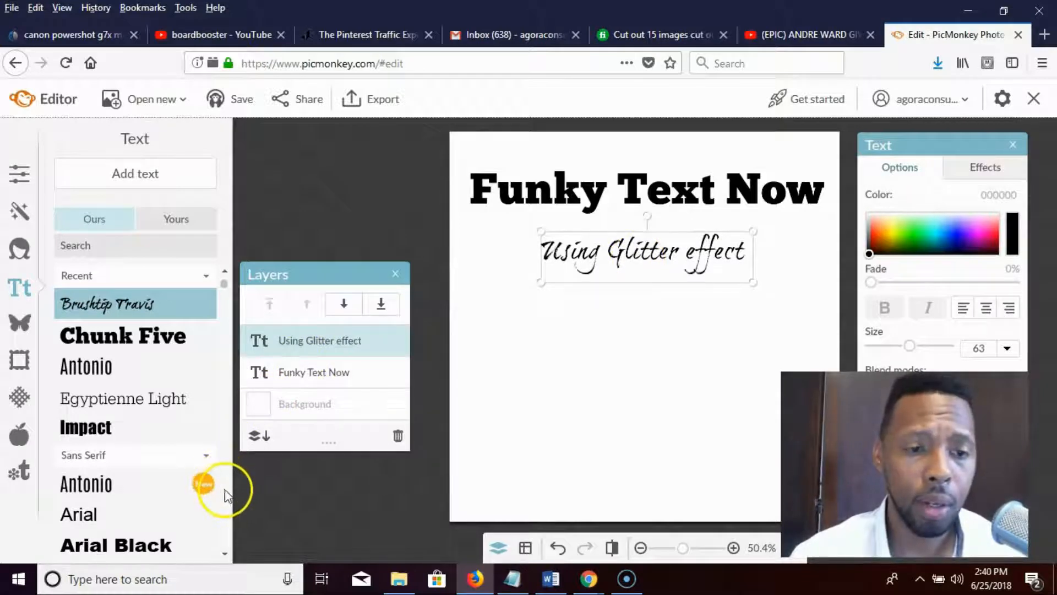
{"action": "left_click", "coordinate": [622, 435]}
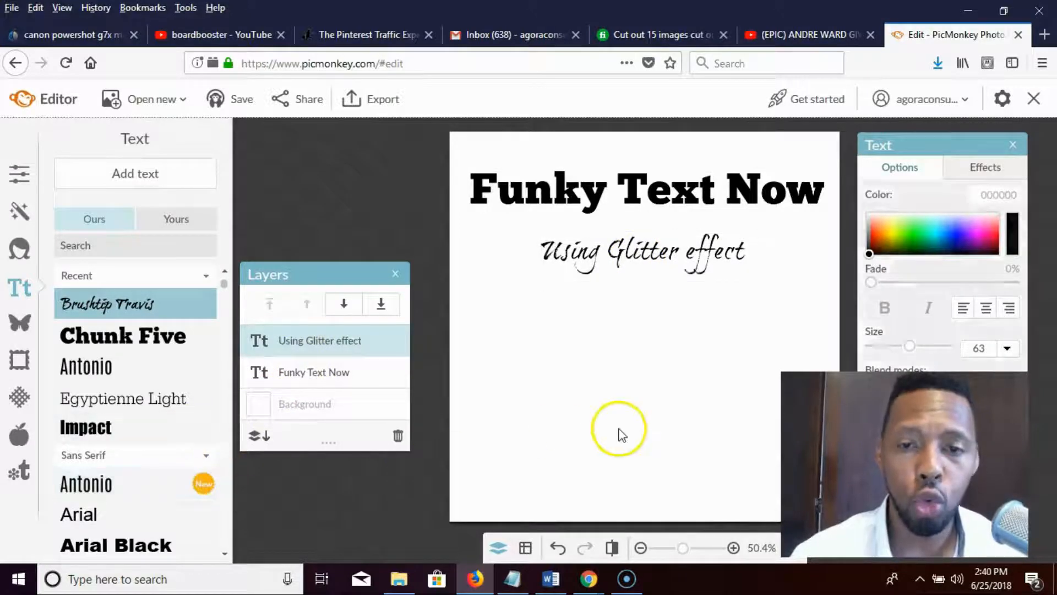
Step: Add a text box reading "Picmonkey" in the Chunk Five font below the "Using Glitter effect" line
{"action": "left_click", "coordinate": [105, 345]}
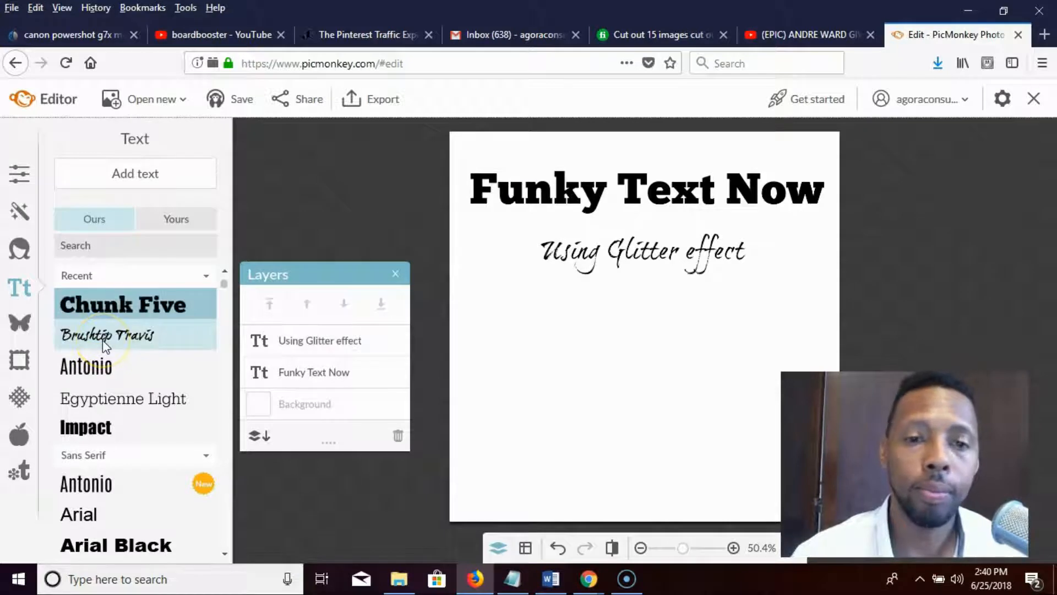
{"action": "left_click", "coordinate": [139, 174]}
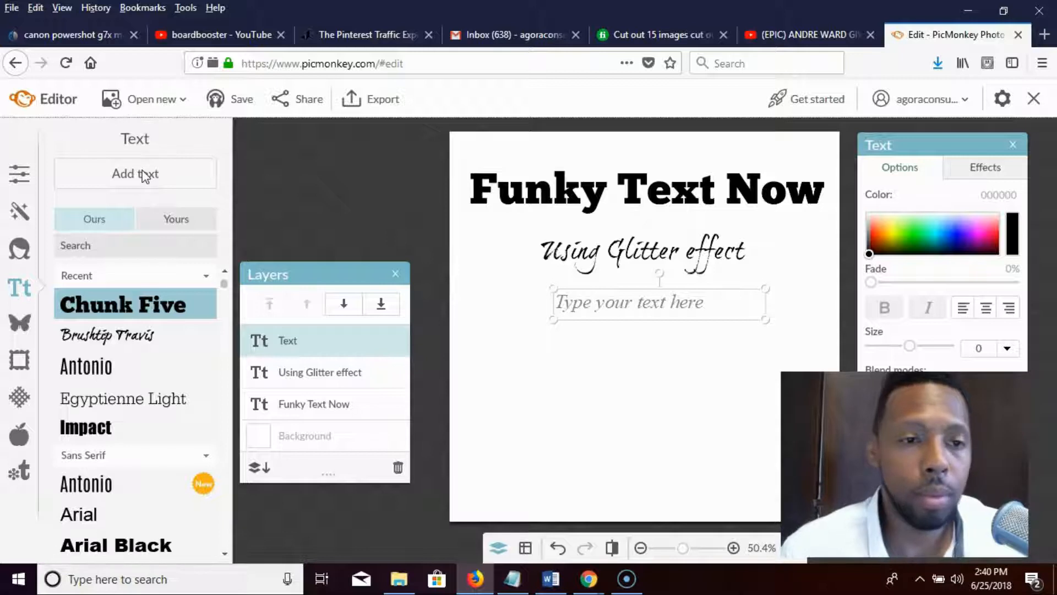
{"action": "left_click", "coordinate": [144, 175]}
{"action": "left_click", "coordinate": [637, 300]}
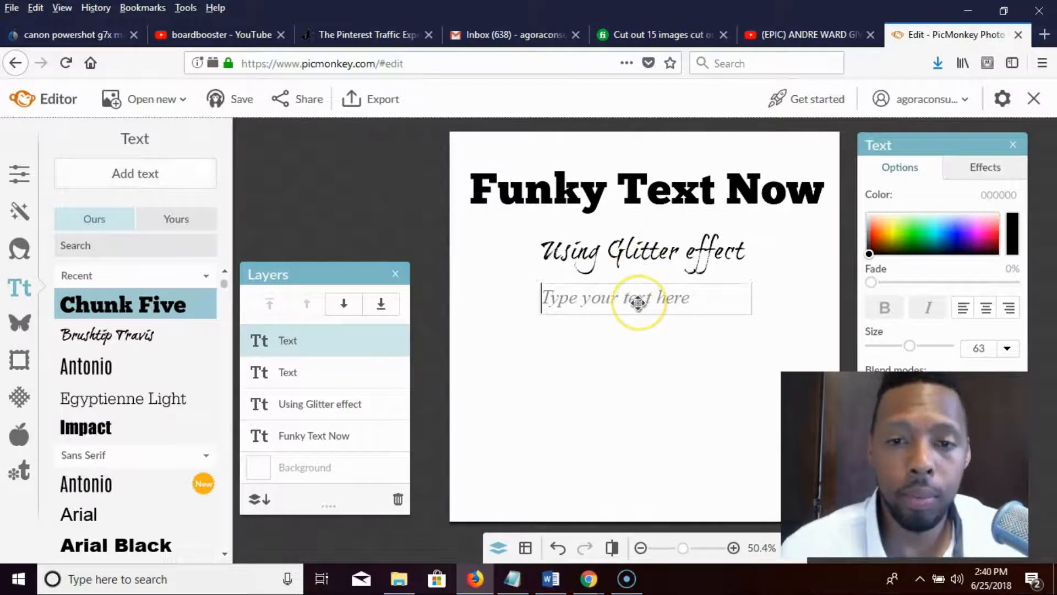
{"action": "type", "text": "Pcim"}
{"action": "key", "text": "BackSpace"}
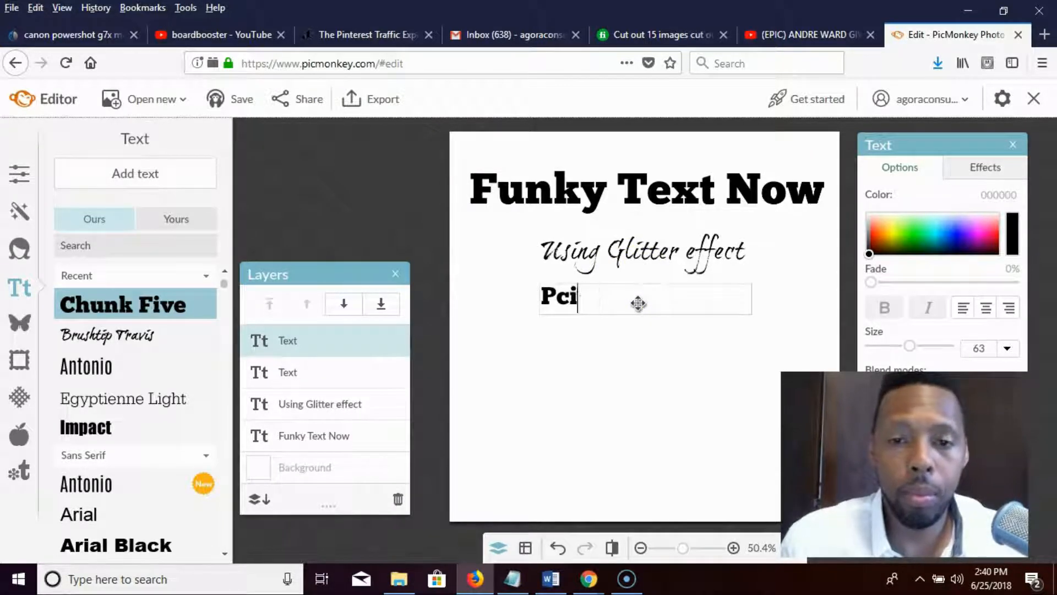
{"action": "key", "text": "BackSpace"}
{"action": "key", "text": "BackSpace"}
{"action": "type", "text": "icmoneky"}
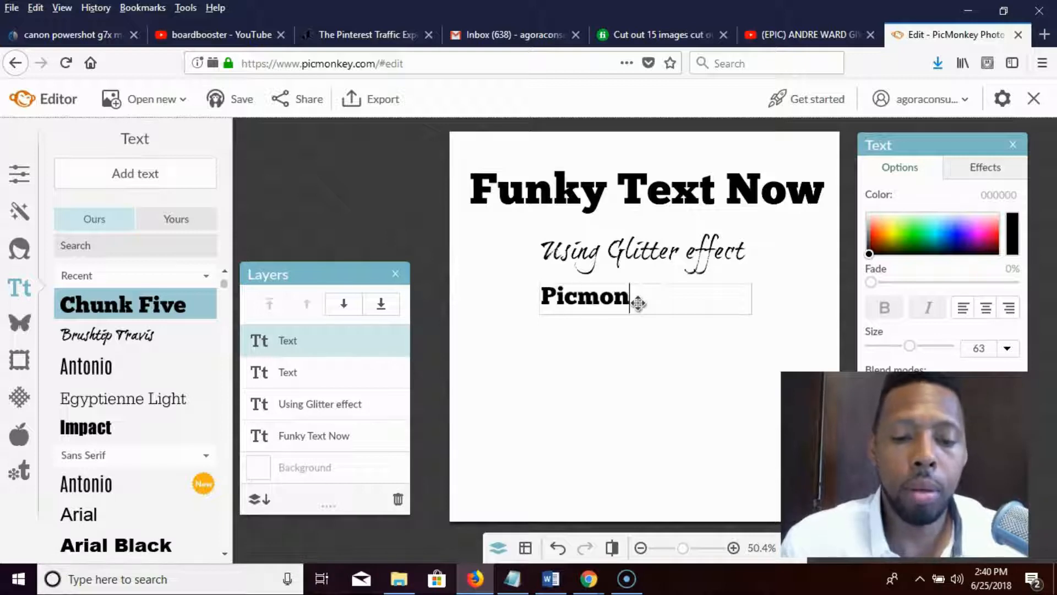
{"action": "key", "text": "BackSpace"}
{"action": "key", "text": "BackSpace"}
{"action": "key", "text": "BackSpace"}
{"action": "type", "text": "key"}
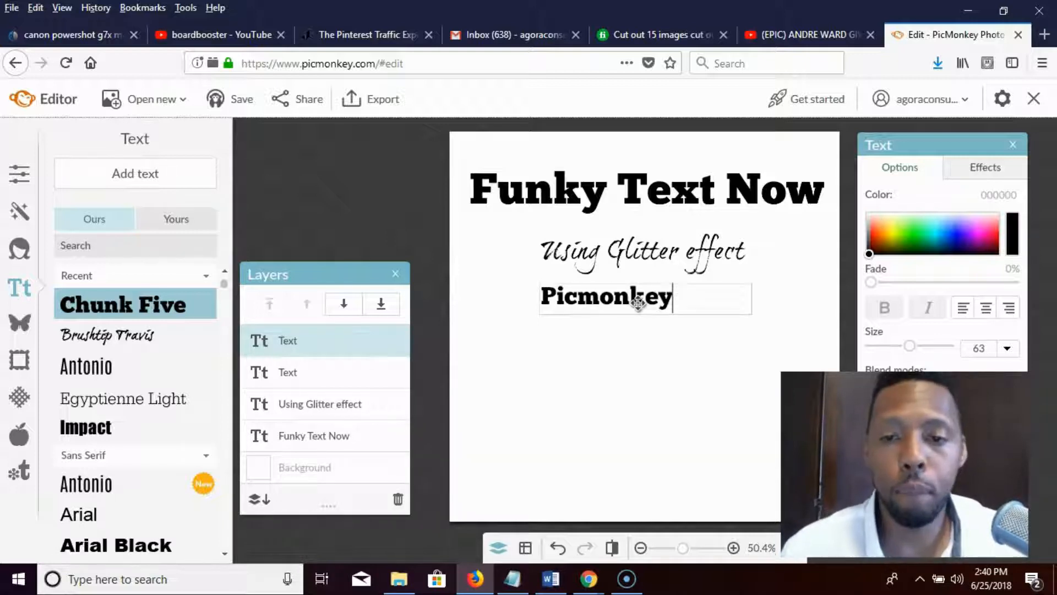
Step: Centre-align the "Picmonkey" text and move its box slightly lower on the canvas
{"action": "left_click", "coordinate": [986, 308]}
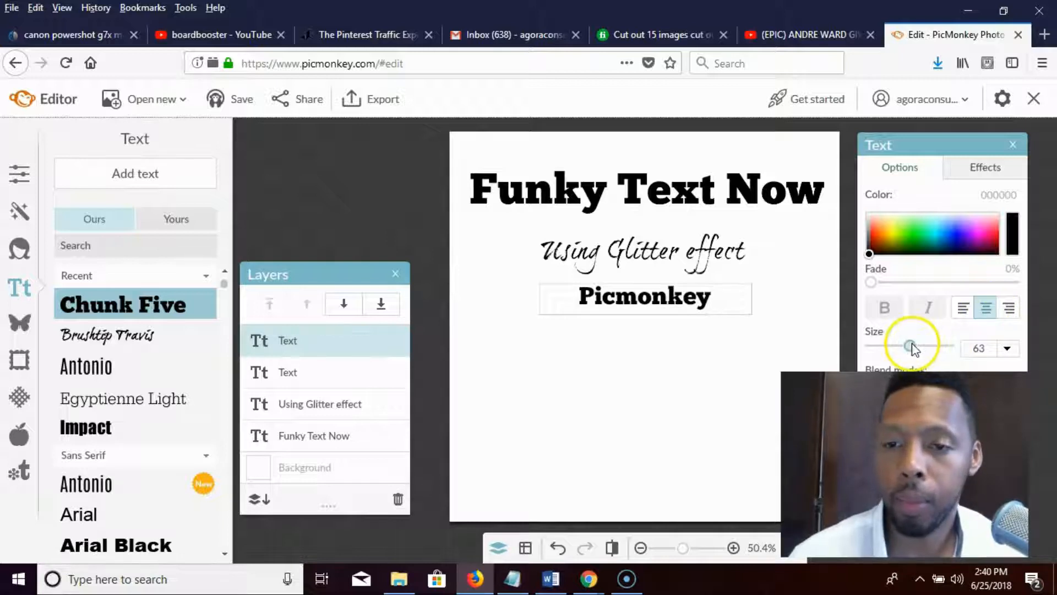
{"action": "left_click_drag", "start_coordinate": [909, 346], "coordinate": [924, 348]}
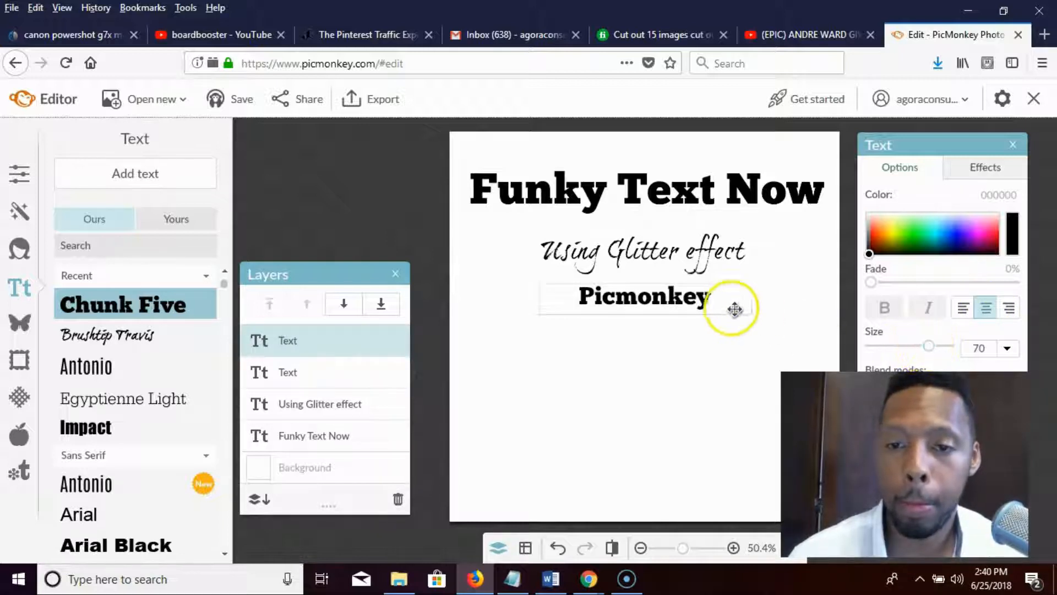
{"action": "left_click", "coordinate": [701, 353]}
{"action": "left_click_drag", "start_coordinate": [650, 305], "coordinate": [646, 329]}
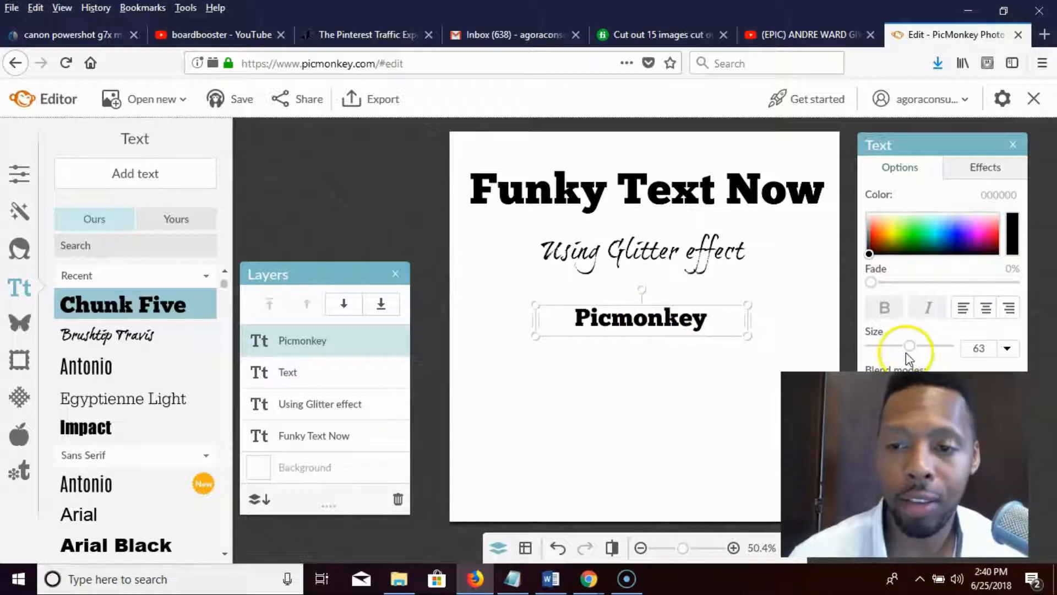
Step: Enlarge "Picmonkey" to size 125, then widen its box to fit one line and centre it across the canvas
{"action": "left_click_drag", "start_coordinate": [908, 355], "coordinate": [930, 349]}
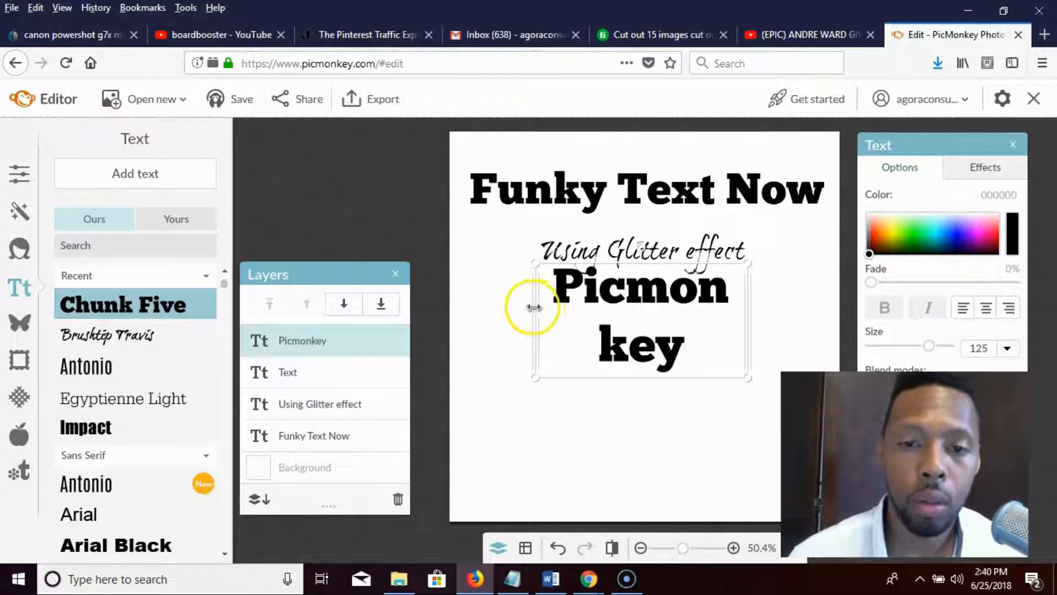
{"action": "left_click_drag", "start_coordinate": [534, 307], "coordinate": [472, 314]}
{"action": "mouse_move", "coordinate": [574, 323]}
{"action": "left_mouse_down"}
{"action": "mouse_move", "coordinate": [619, 328]}
{"action": "mouse_move", "coordinate": [626, 338]}
{"action": "mouse_move", "coordinate": [621, 326]}
{"action": "left_mouse_up"}
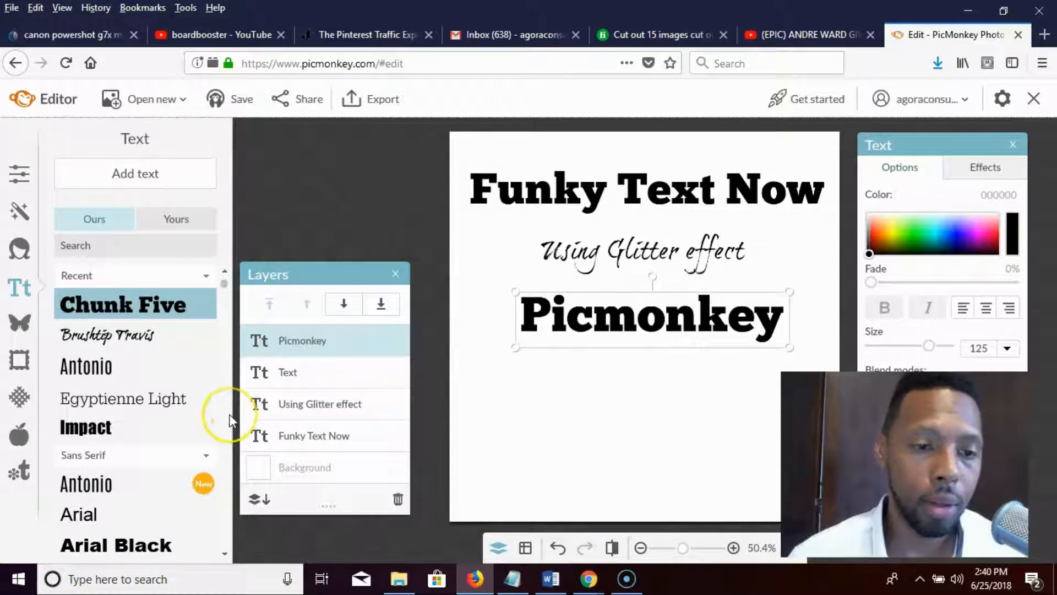
Step: Deselect the "Picmonkey" text and choose the Levitee script font for new text
{"action": "scroll", "coordinate": [229, 420], "scroll_direction": "down", "scroll_amount": 5}
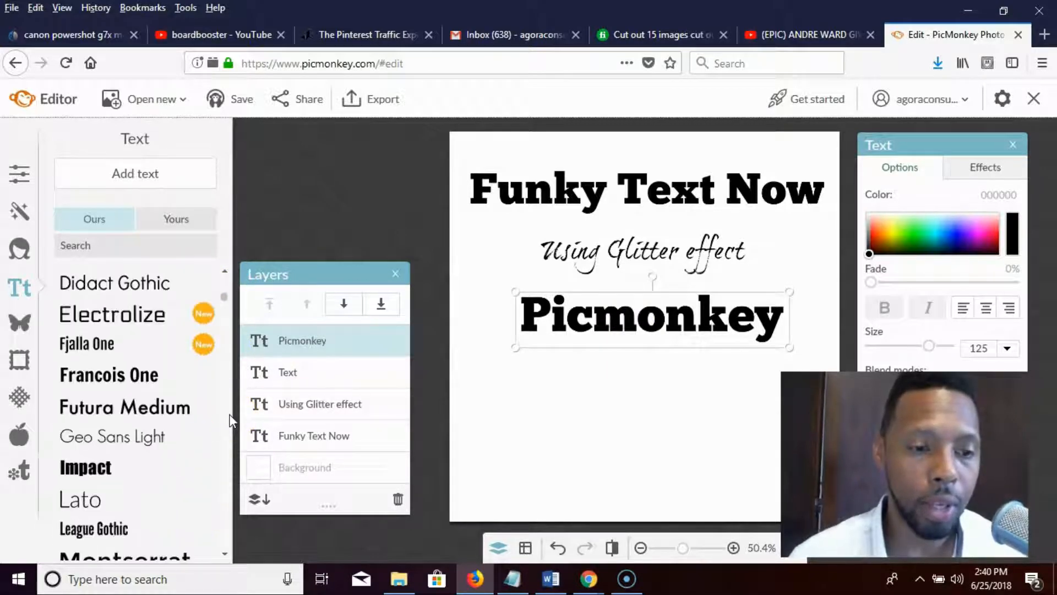
{"action": "scroll", "coordinate": [230, 420], "scroll_direction": "down", "scroll_amount": 6}
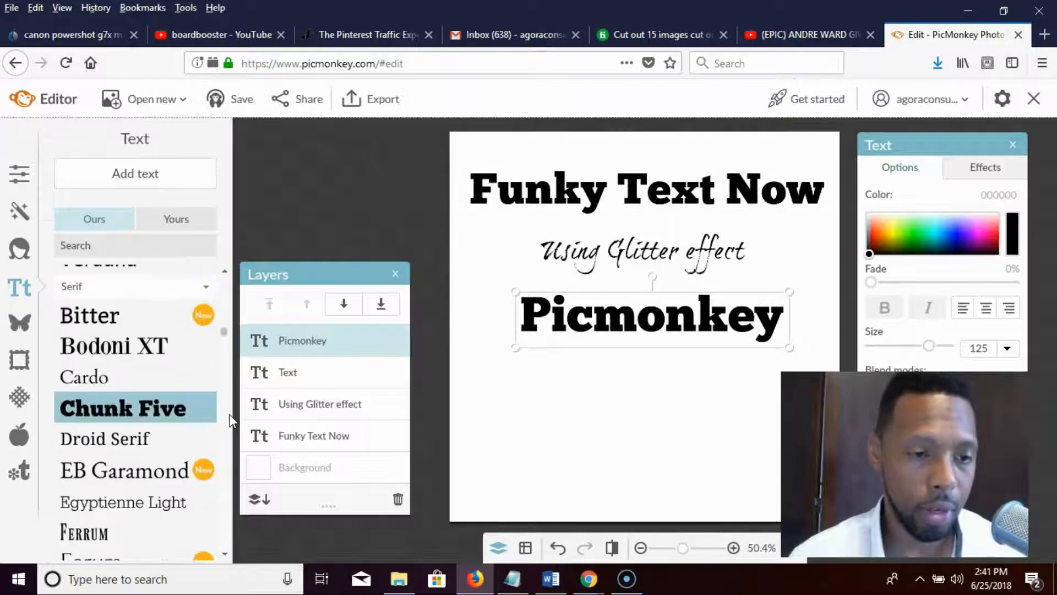
{"action": "scroll", "coordinate": [229, 420], "scroll_direction": "down", "scroll_amount": 6}
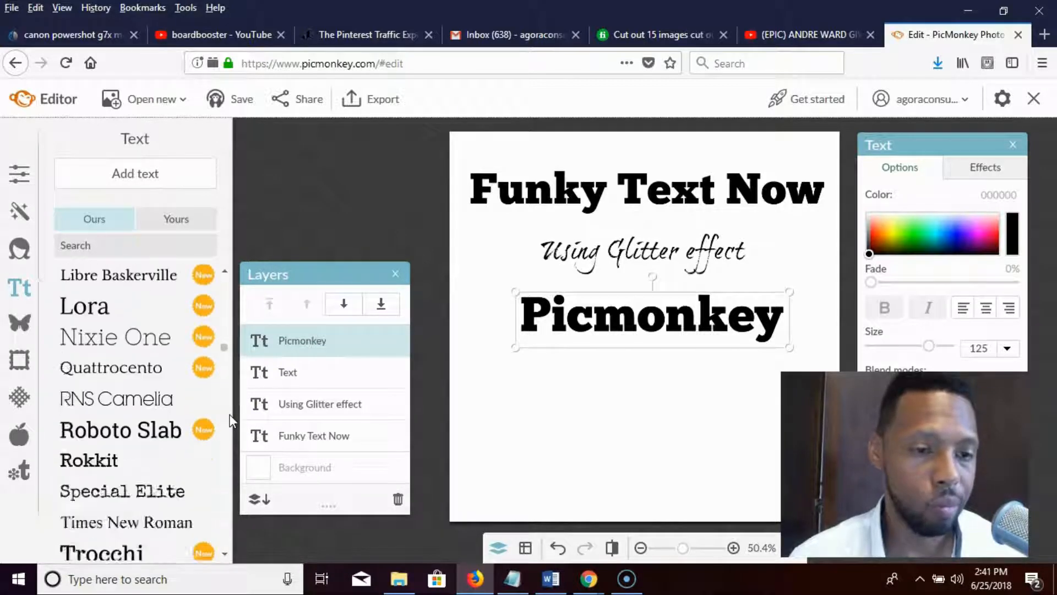
{"action": "scroll", "coordinate": [229, 420], "scroll_direction": "down", "scroll_amount": 4}
{"action": "left_click", "coordinate": [128, 424]}
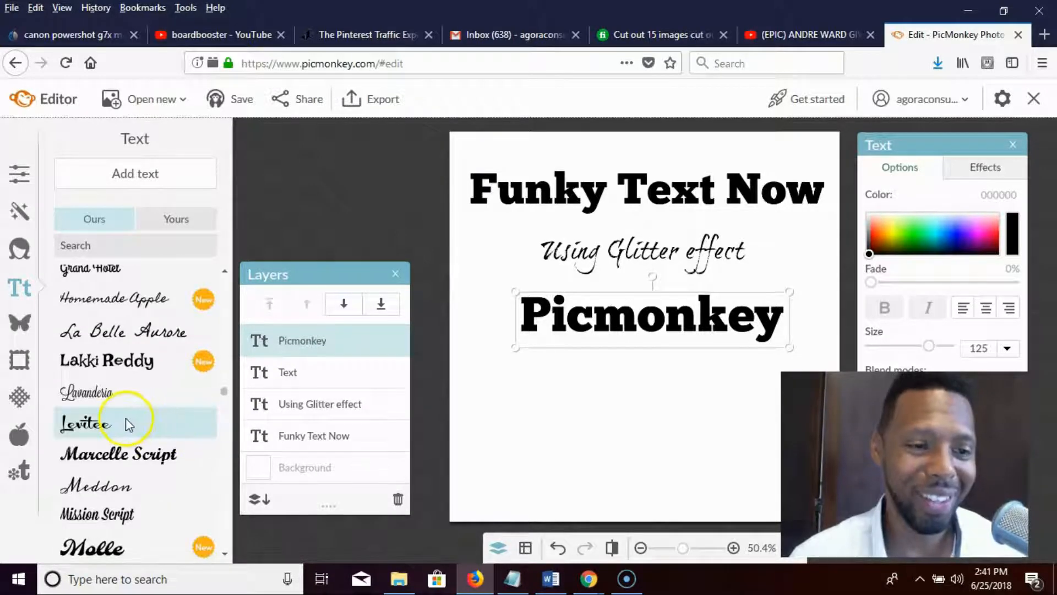
{"action": "left_click", "coordinate": [625, 488]}
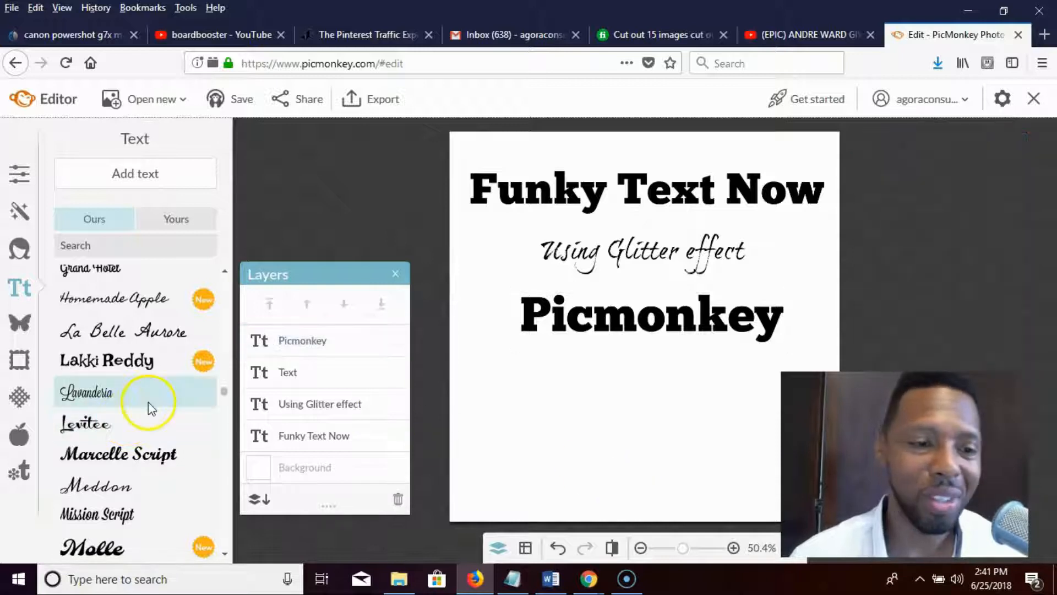
{"action": "left_click", "coordinate": [126, 422]}
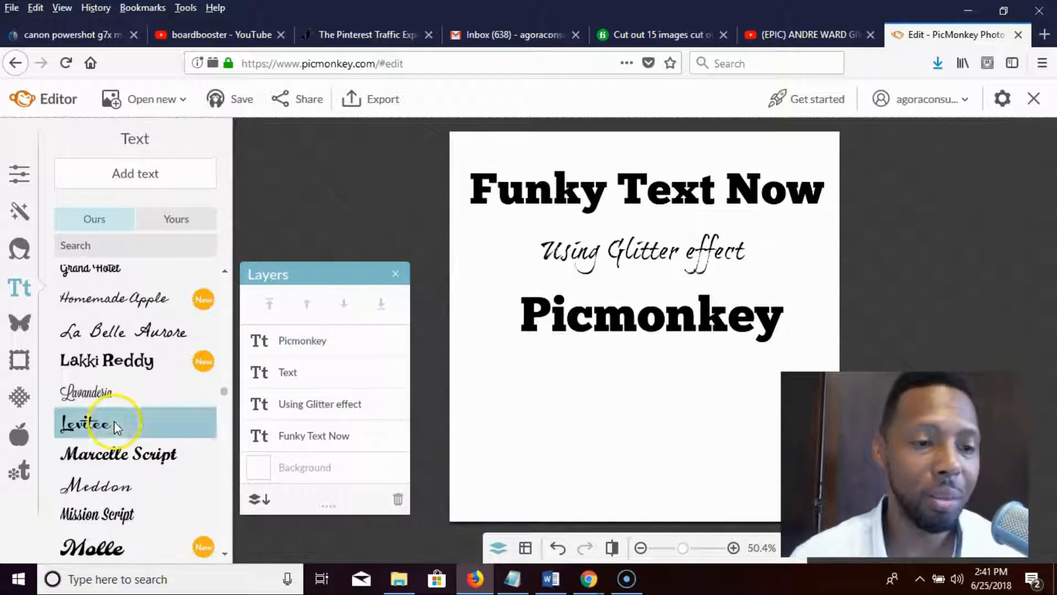
{"action": "scroll", "coordinate": [123, 423], "scroll_direction": "up", "scroll_amount": 1}
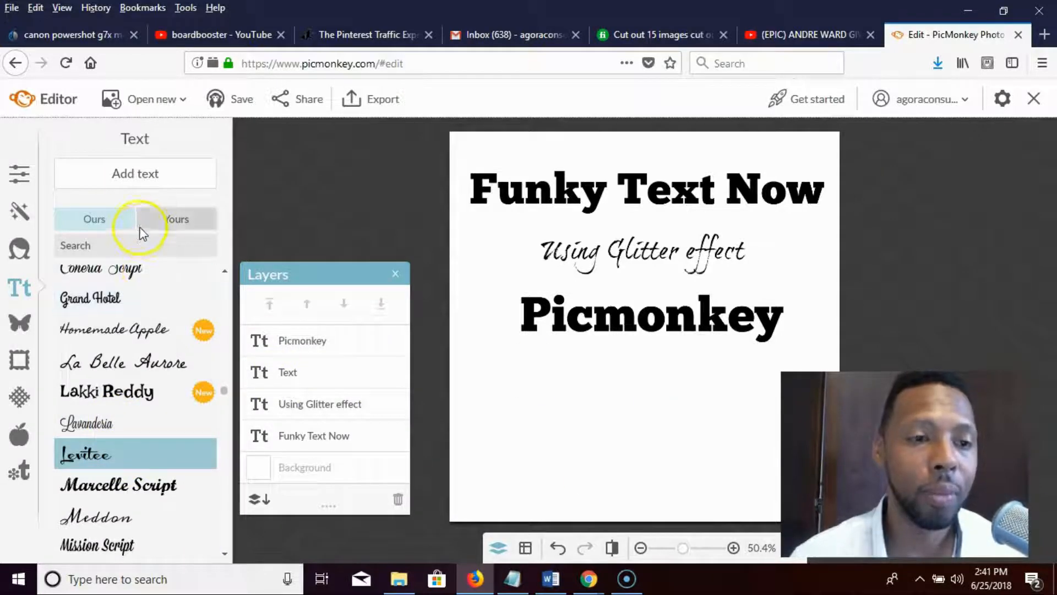
Step: Add a centre-aligned text box reading "Tutorial" below "Picmonkey"
{"action": "left_click", "coordinate": [149, 174]}
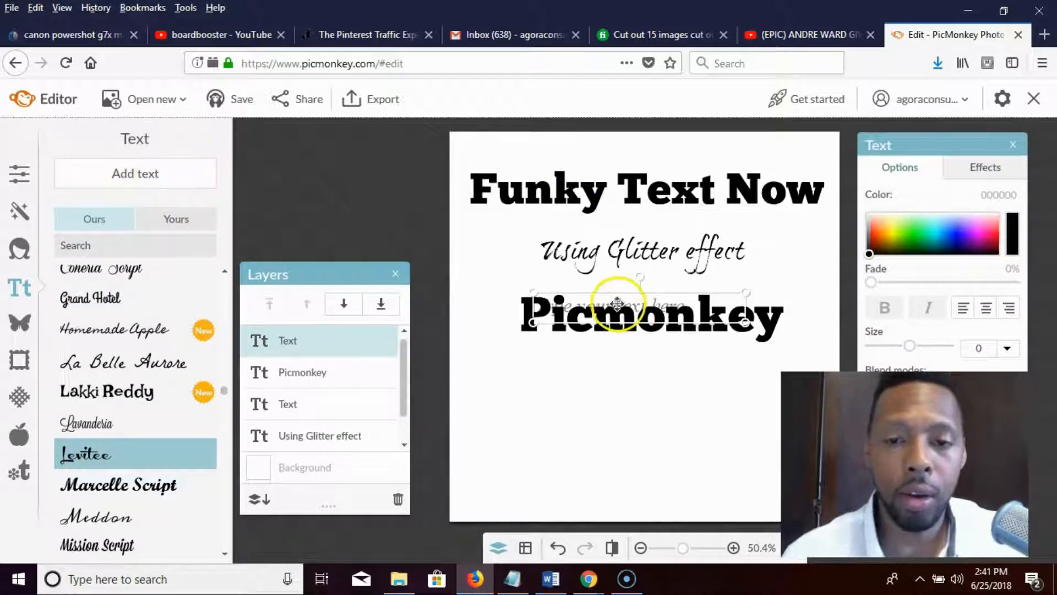
{"action": "left_click_drag", "start_coordinate": [618, 304], "coordinate": [631, 374]}
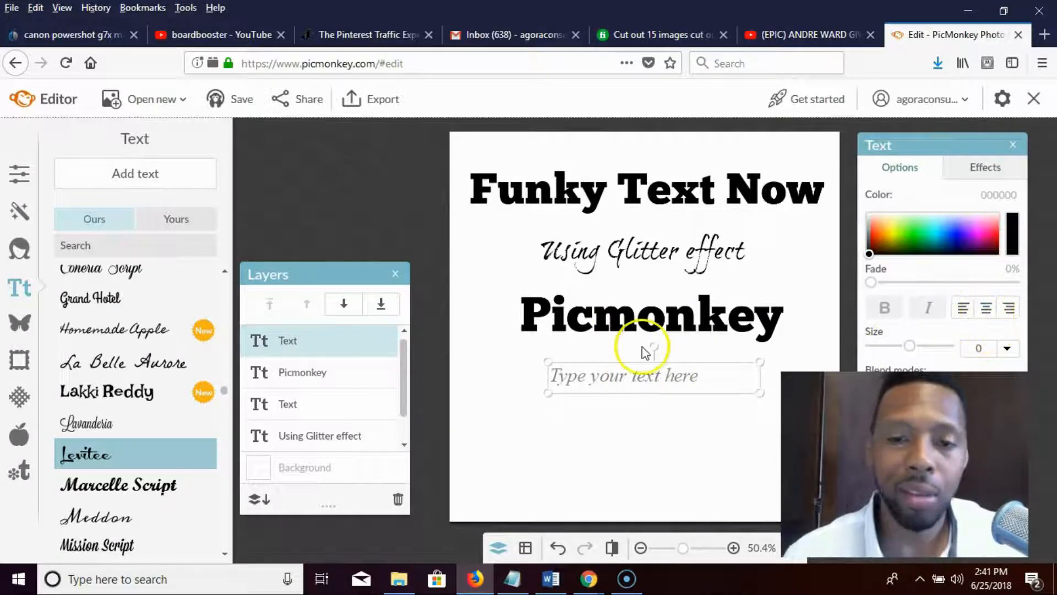
{"action": "left_click", "coordinate": [659, 375]}
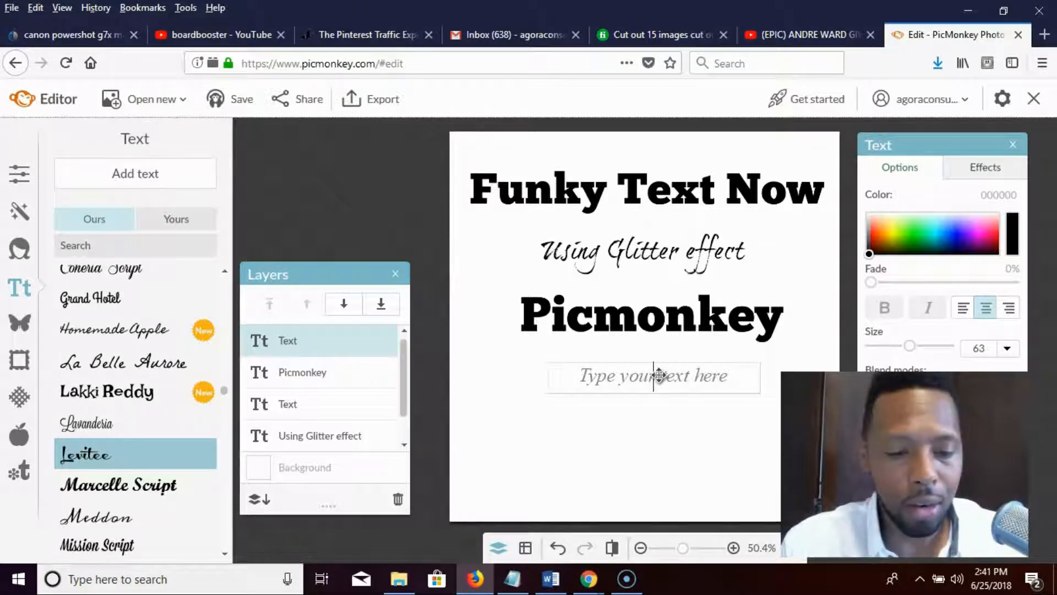
{"action": "type", "text": "Tutorial"}
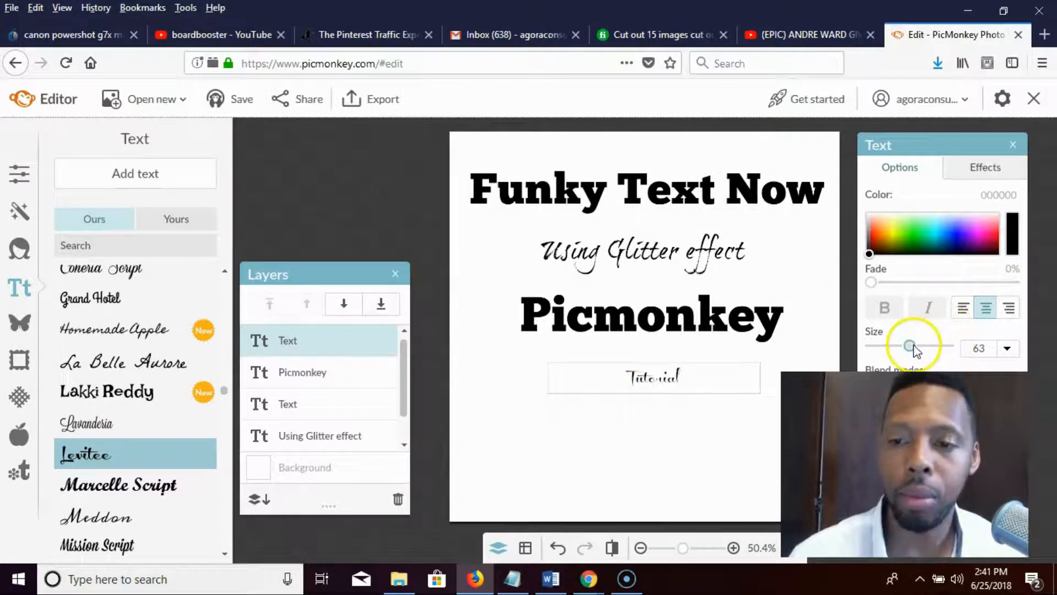
Step: Enlarge the "Tutorial" text to size 140 and deselect its text box
{"action": "left_click_drag", "start_coordinate": [914, 347], "coordinate": [943, 352]}
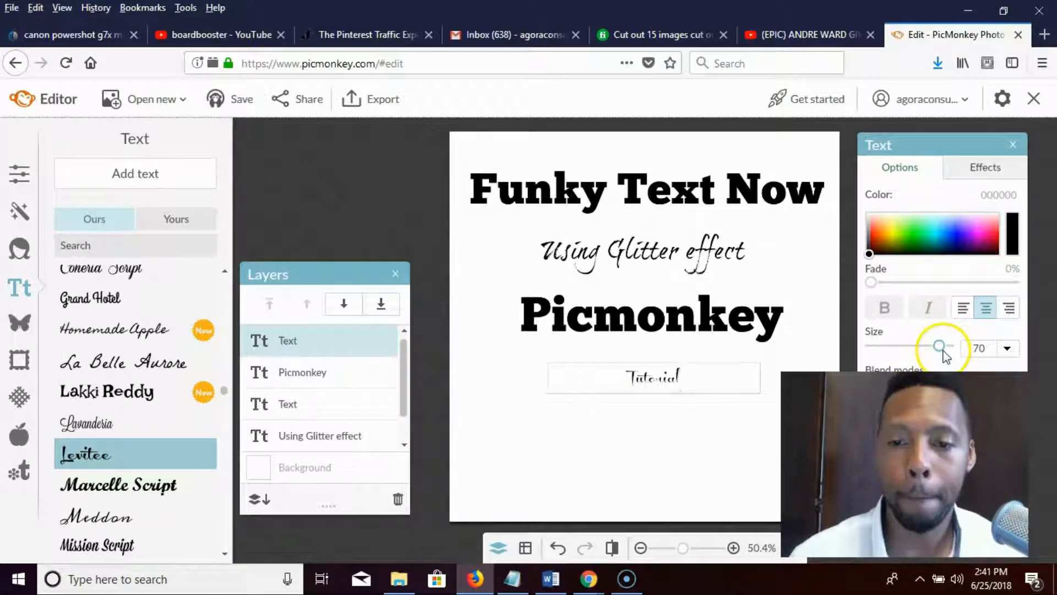
{"action": "left_click", "coordinate": [667, 413]}
{"action": "double_click", "coordinate": [656, 377]}
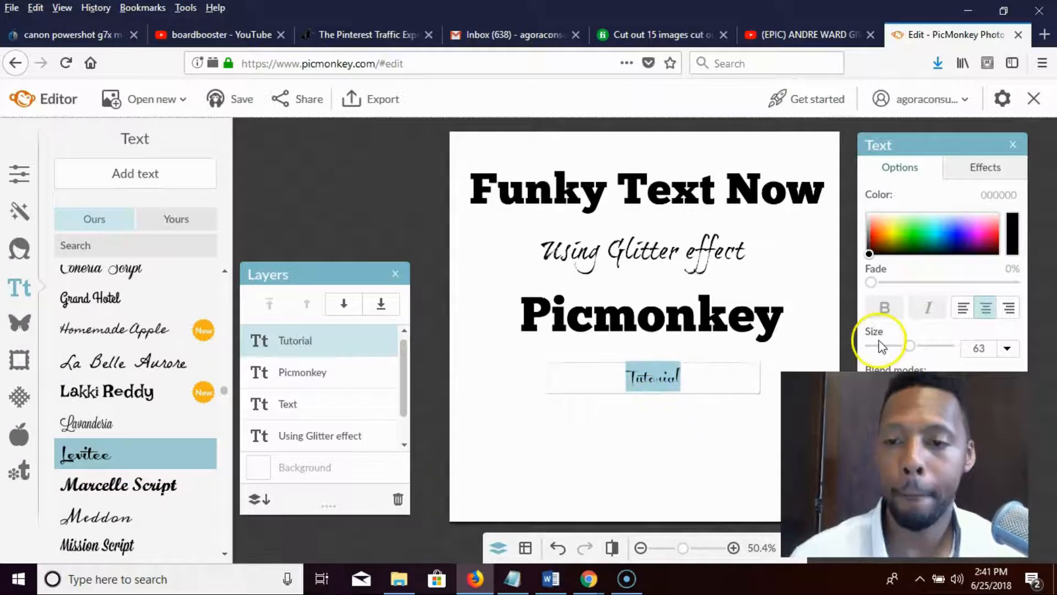
{"action": "left_click_drag", "start_coordinate": [914, 347], "coordinate": [942, 354]}
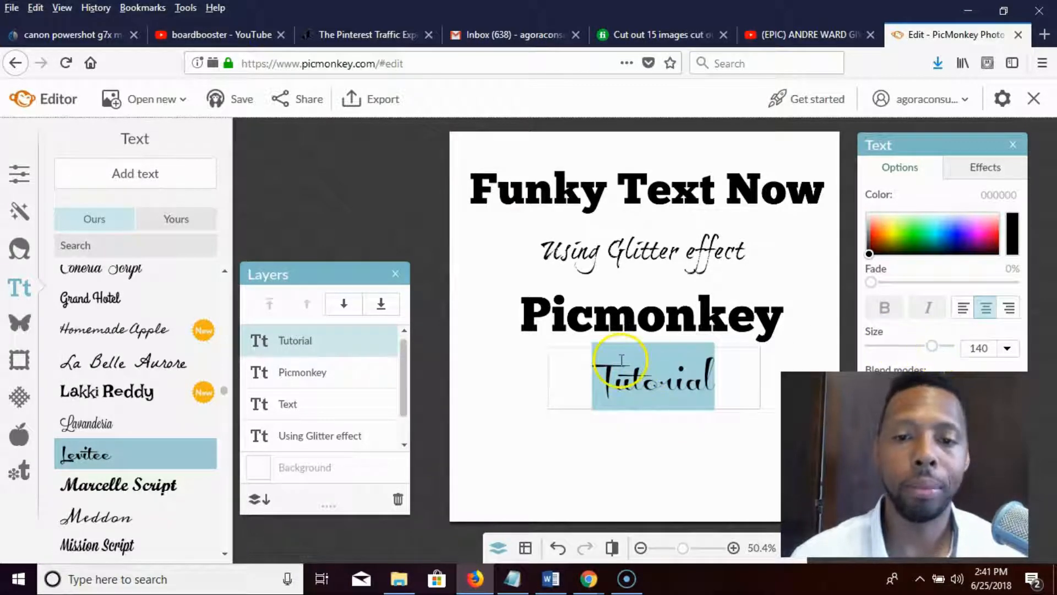
{"action": "left_click", "coordinate": [514, 388]}
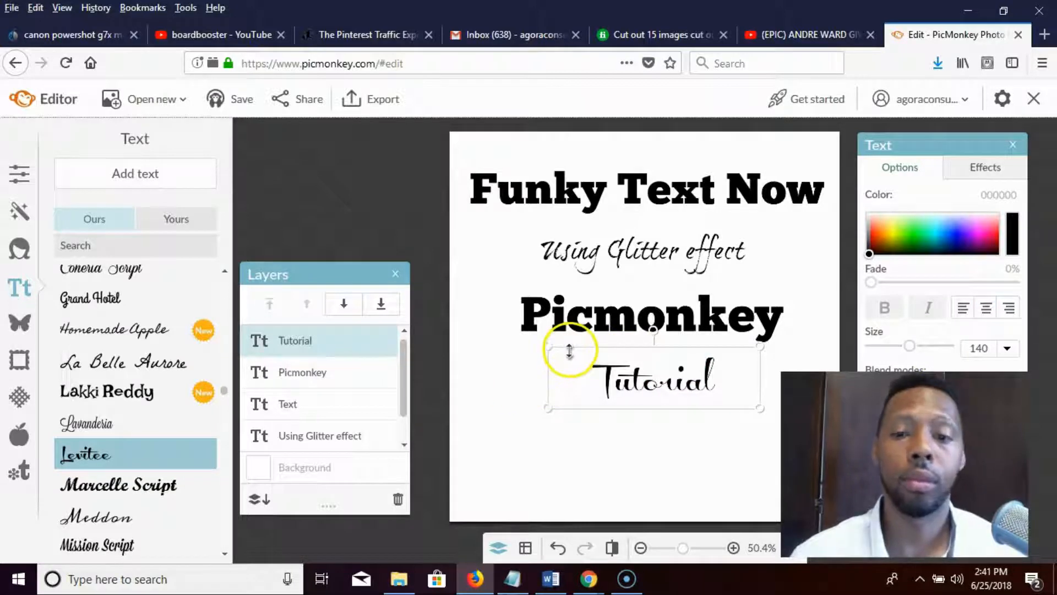
{"action": "left_click", "coordinate": [576, 457]}
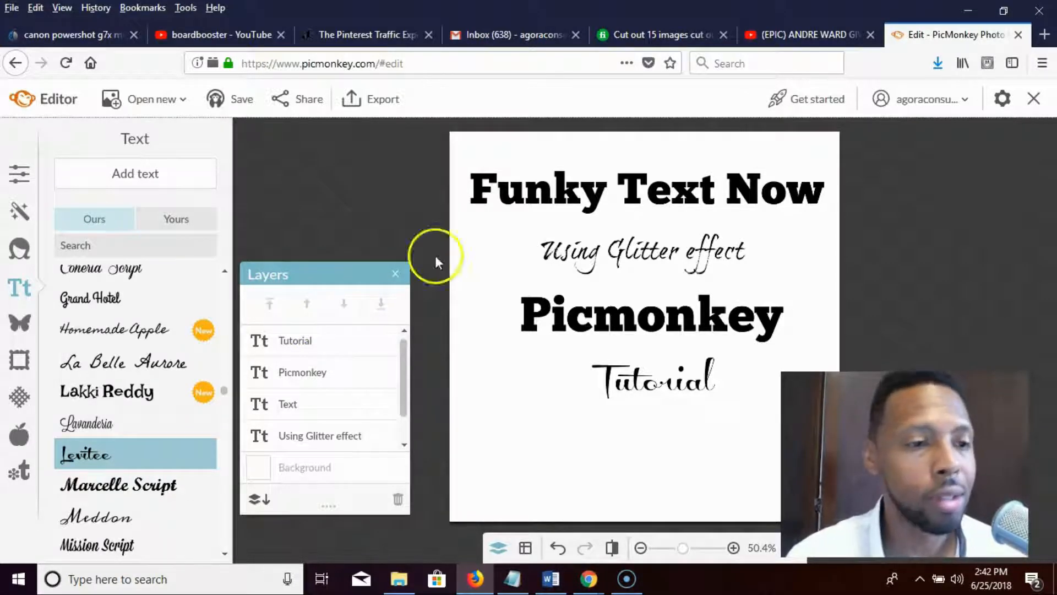
Step: Start adding an overlay image from the computer and browse to the Agora folder in Documents
{"action": "left_click", "coordinate": [21, 331]}
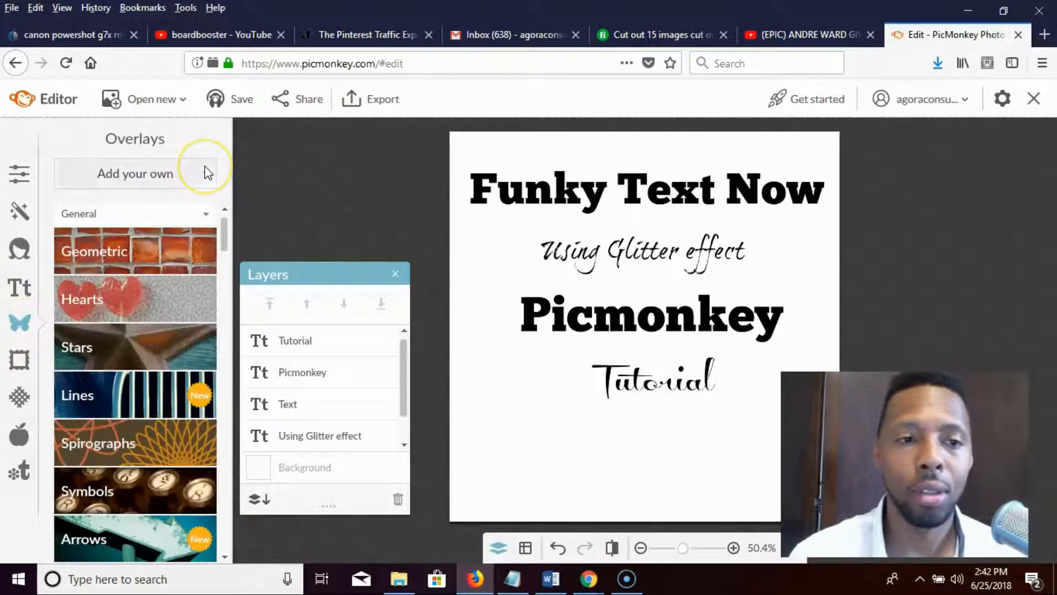
{"action": "left_click", "coordinate": [206, 172]}
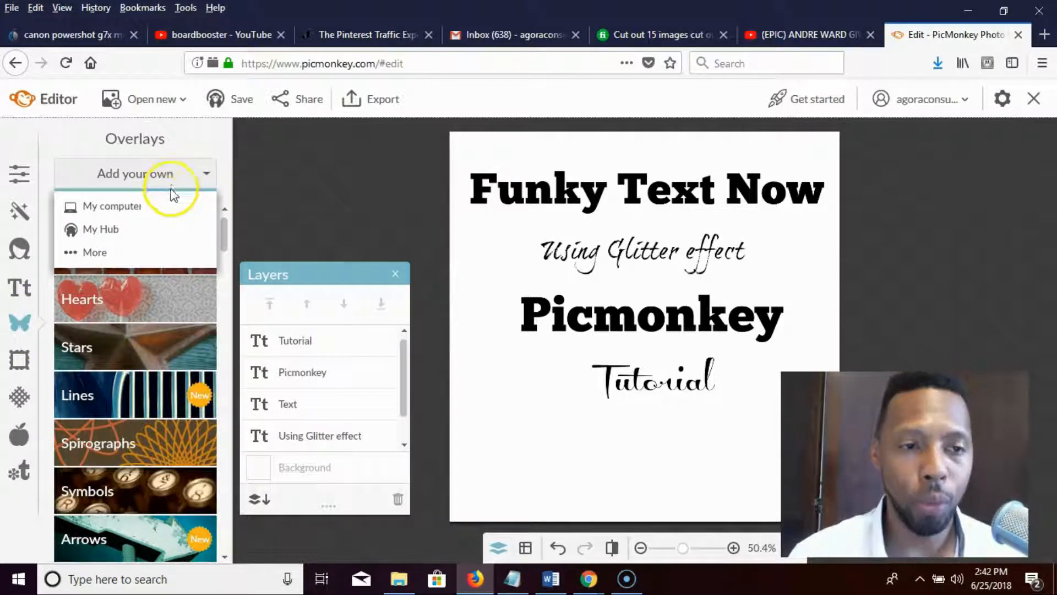
{"action": "left_click", "coordinate": [158, 207]}
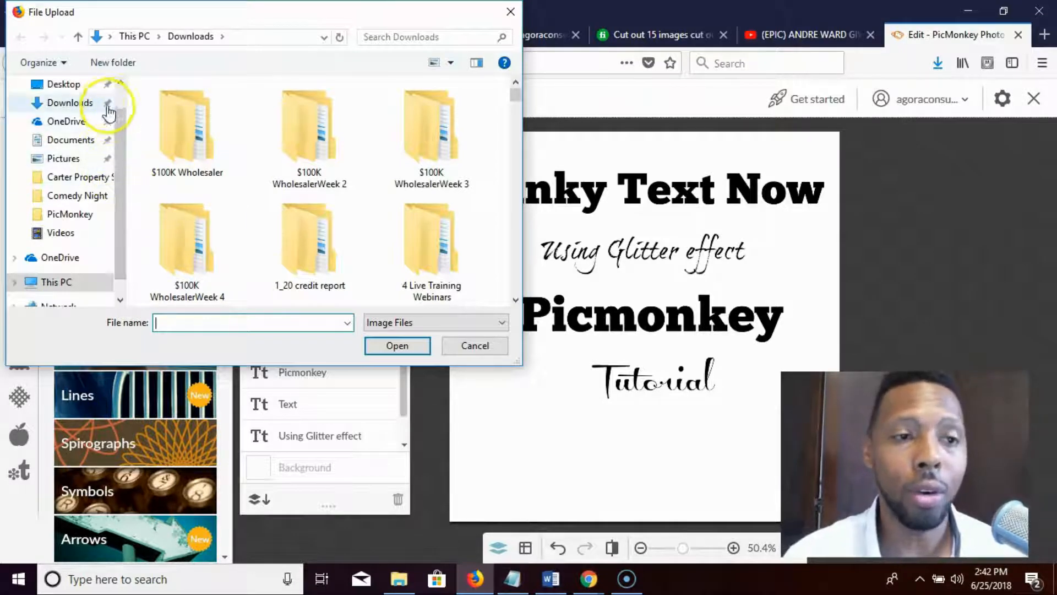
{"action": "left_click", "coordinate": [78, 144]}
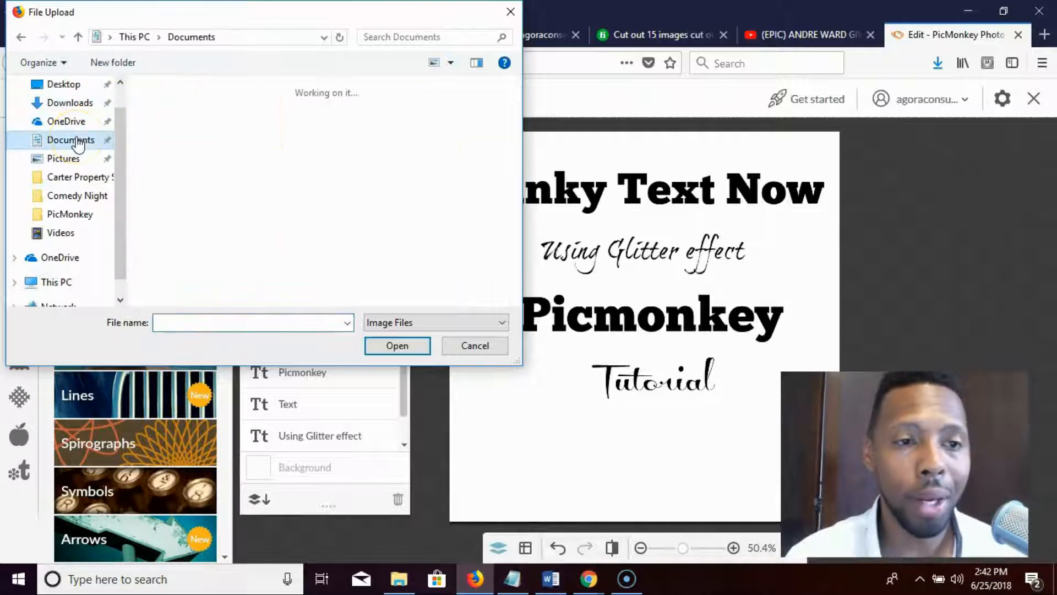
{"action": "left_click", "coordinate": [378, 166]}
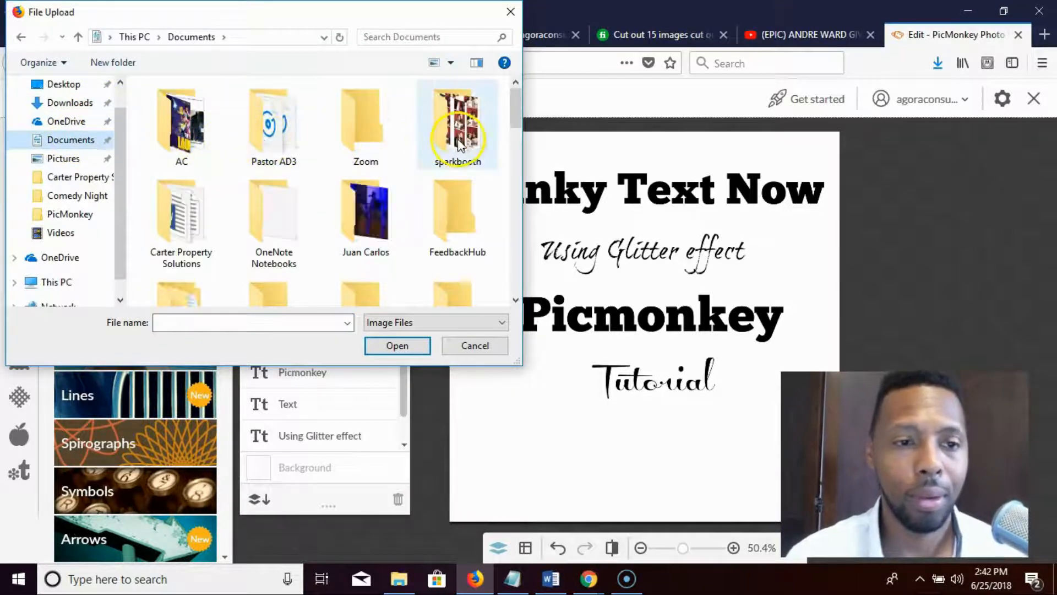
{"action": "left_click", "coordinate": [515, 107]}
{"action": "left_click_drag", "start_coordinate": [516, 107], "coordinate": [506, 176]}
{"action": "double_click", "coordinate": [469, 203]}
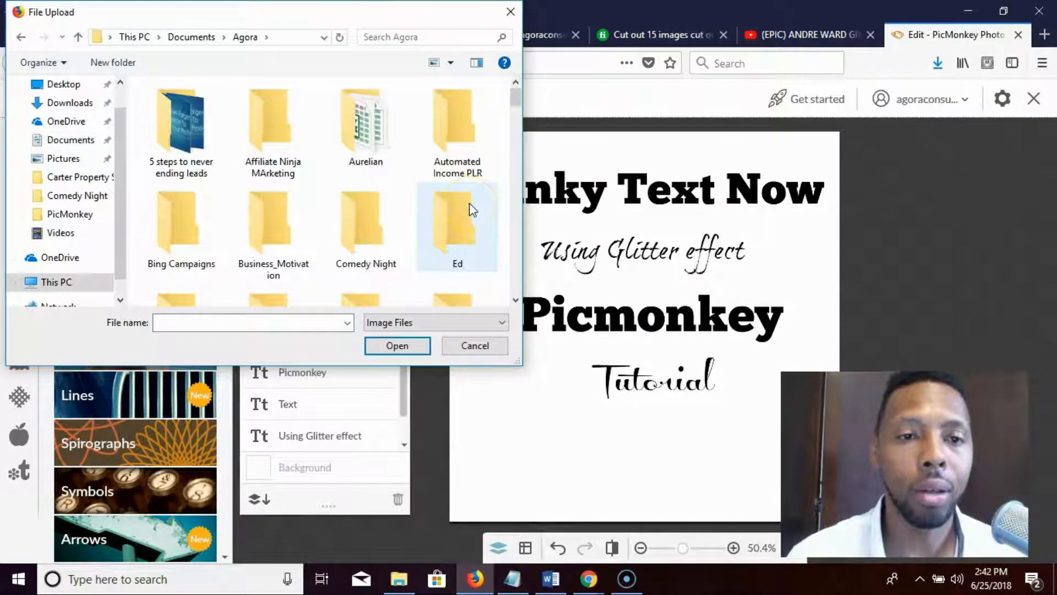
Step: Add the gold glitter background image from the PicMonkey folder as an overlay
{"action": "left_click_drag", "start_coordinate": [514, 96], "coordinate": [519, 128]}
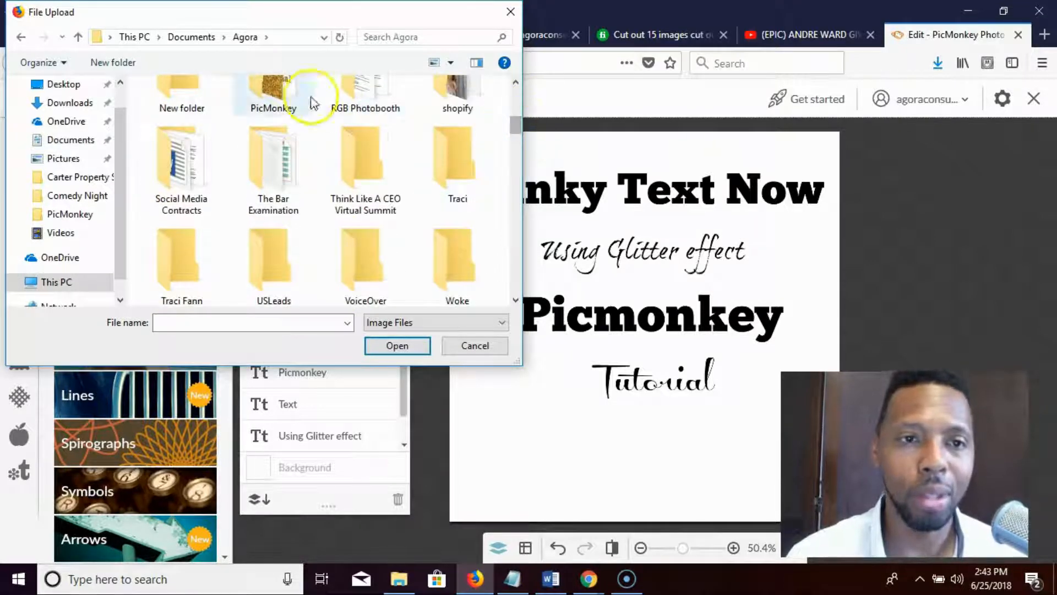
{"action": "double_click", "coordinate": [279, 100]}
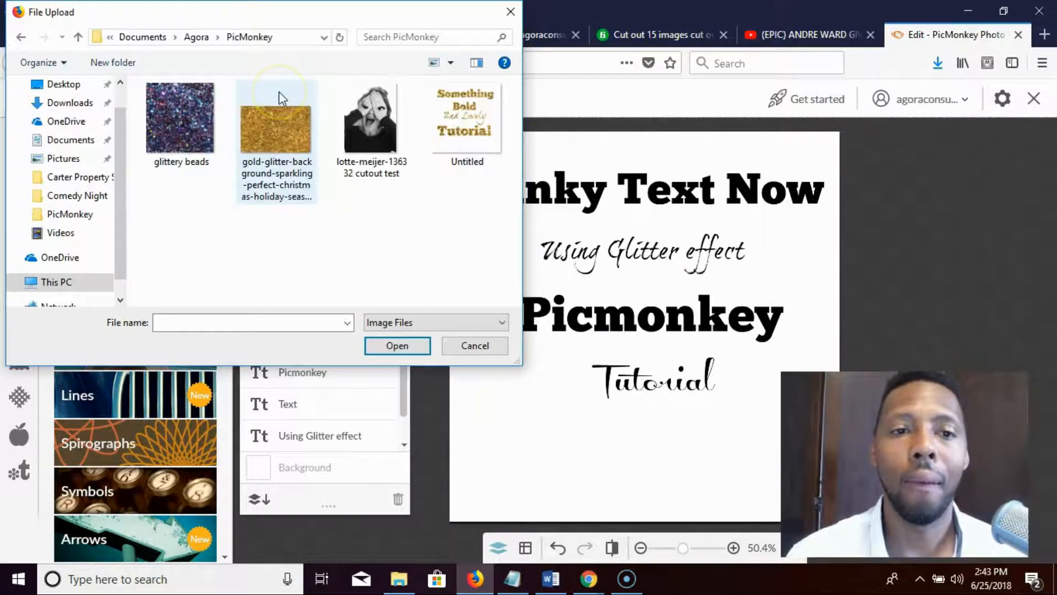
{"action": "left_click", "coordinate": [285, 153]}
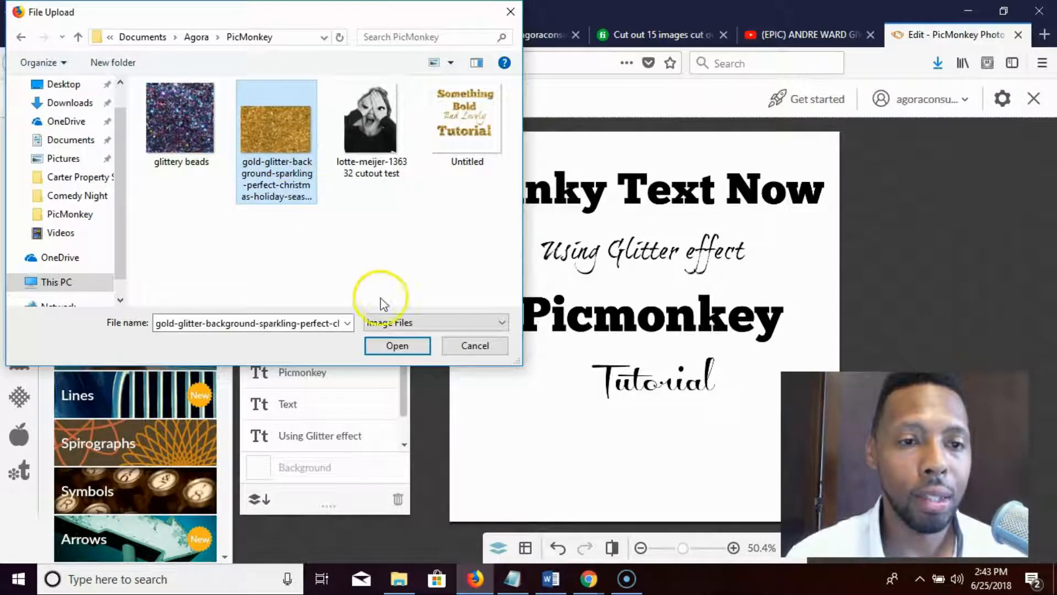
{"action": "left_click", "coordinate": [397, 345]}
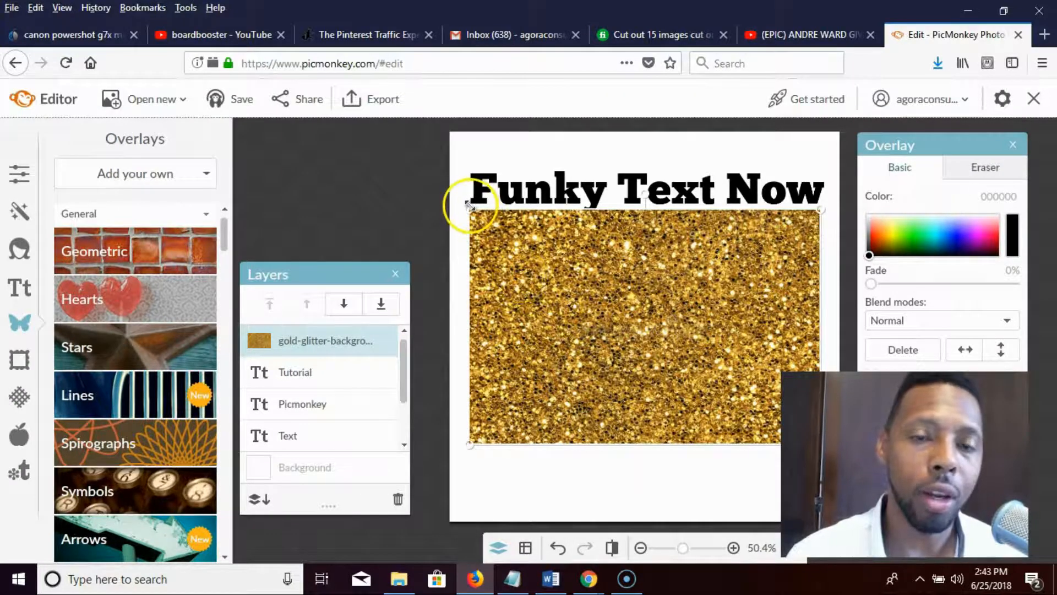
Step: Enlarge and position the gold glitter overlay so it covers all four text lines, and deselect it
{"action": "left_click_drag", "start_coordinate": [468, 205], "coordinate": [372, 145]}
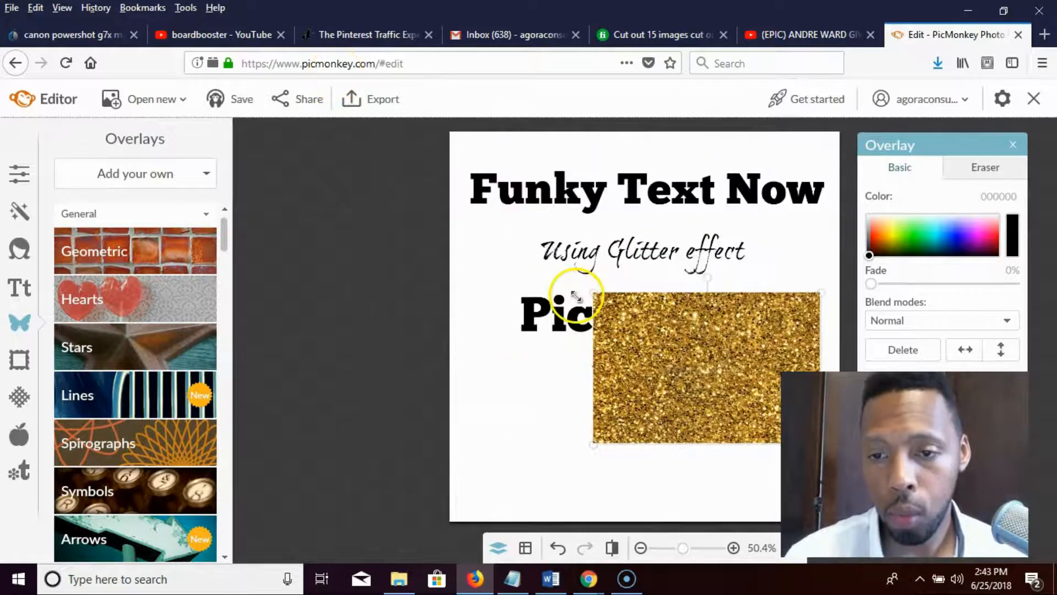
{"action": "left_click_drag", "start_coordinate": [587, 294], "coordinate": [375, 139]}
{"action": "left_click_drag", "start_coordinate": [587, 285], "coordinate": [634, 291]}
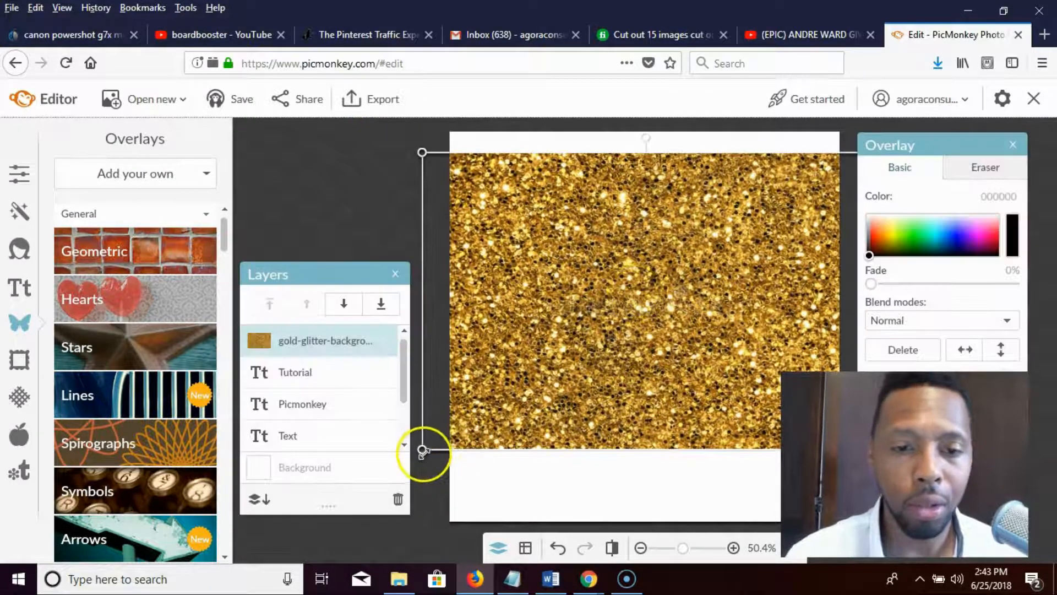
{"action": "left_click_drag", "start_coordinate": [423, 450], "coordinate": [390, 491]}
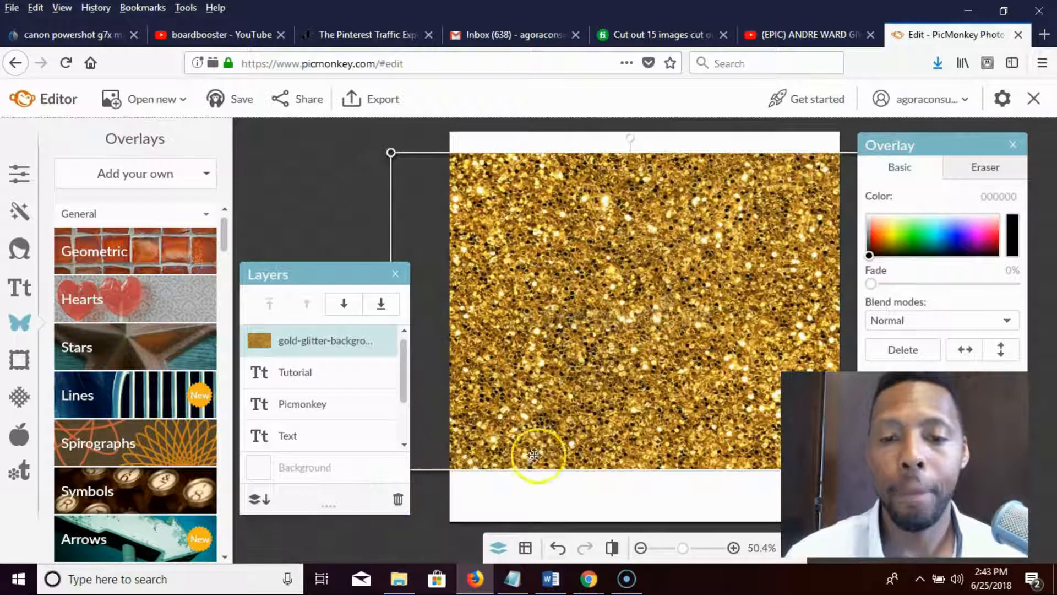
{"action": "left_click_drag", "start_coordinate": [578, 382], "coordinate": [587, 379]}
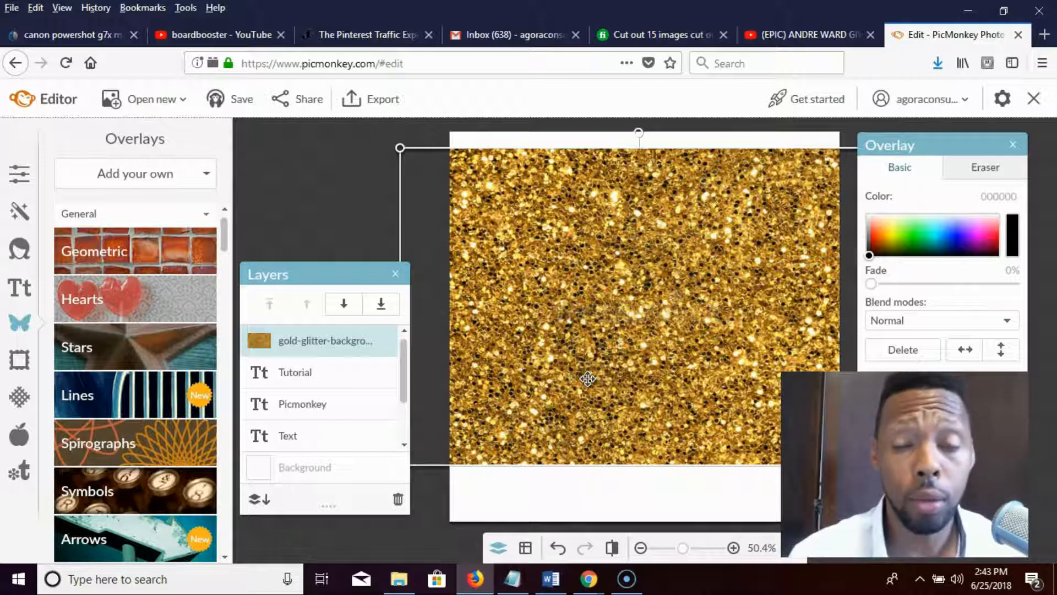
{"action": "left_click", "coordinate": [583, 498]}
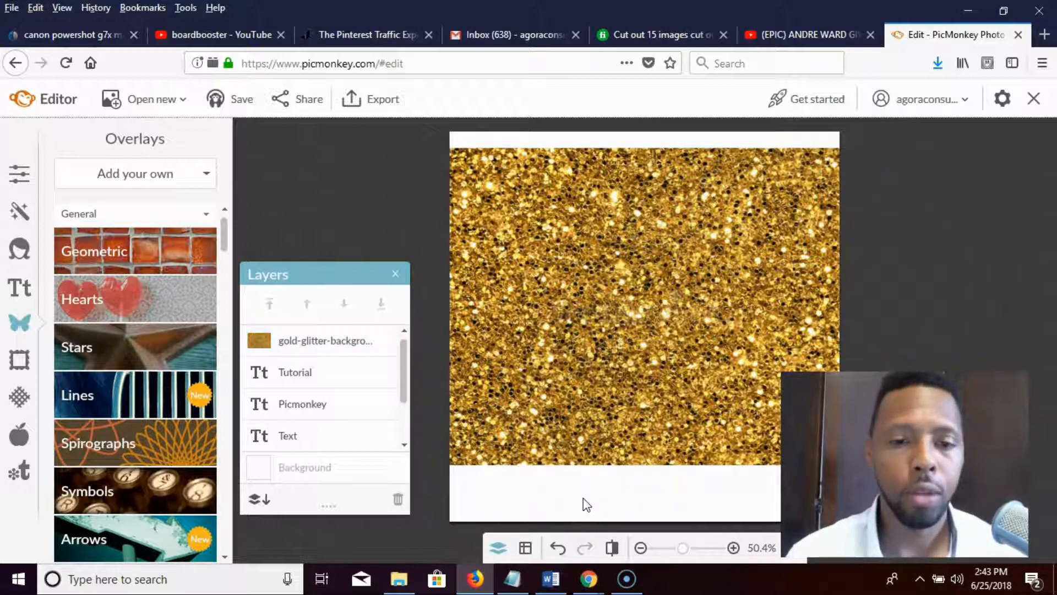
{"action": "left_click", "coordinate": [589, 483]}
Step: Set the gold glitter overlay's blend mode to Add and deselect the overlay
{"action": "left_click", "coordinate": [597, 413]}
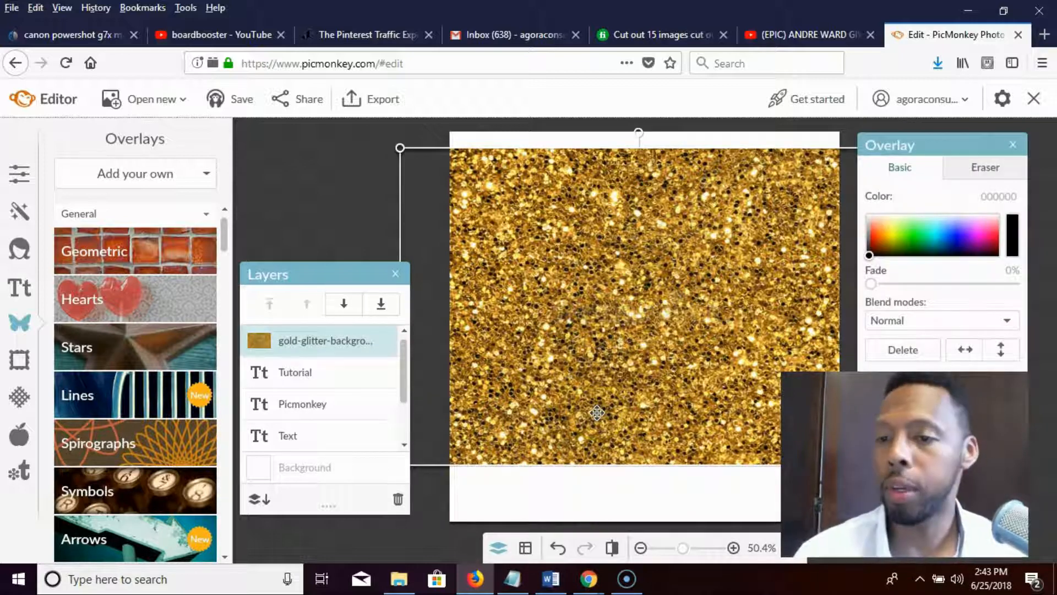
{"action": "left_click", "coordinate": [920, 319]}
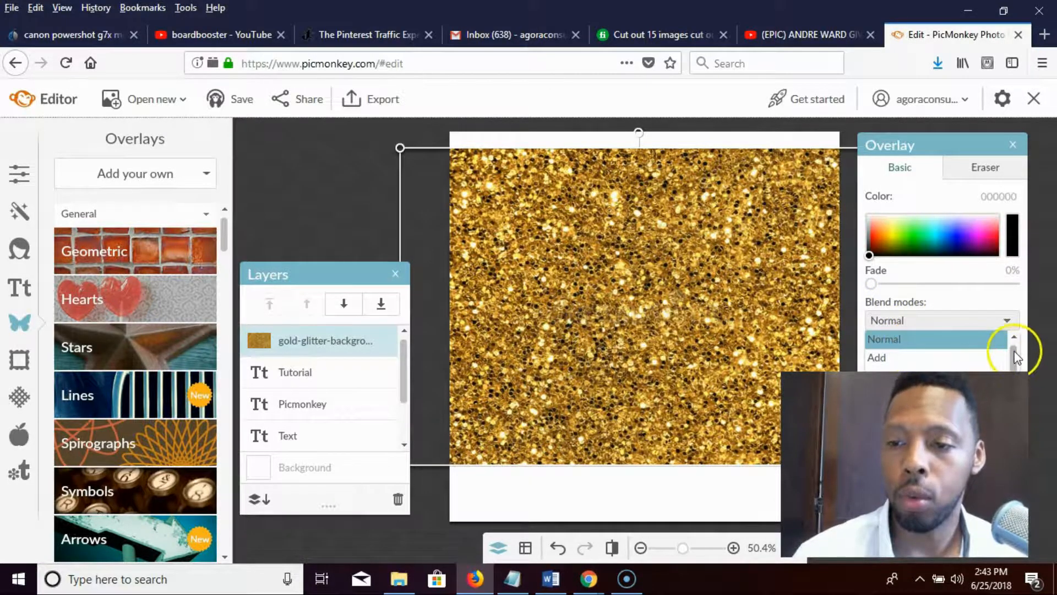
{"action": "left_click_drag", "start_coordinate": [1016, 358], "coordinate": [1015, 384]}
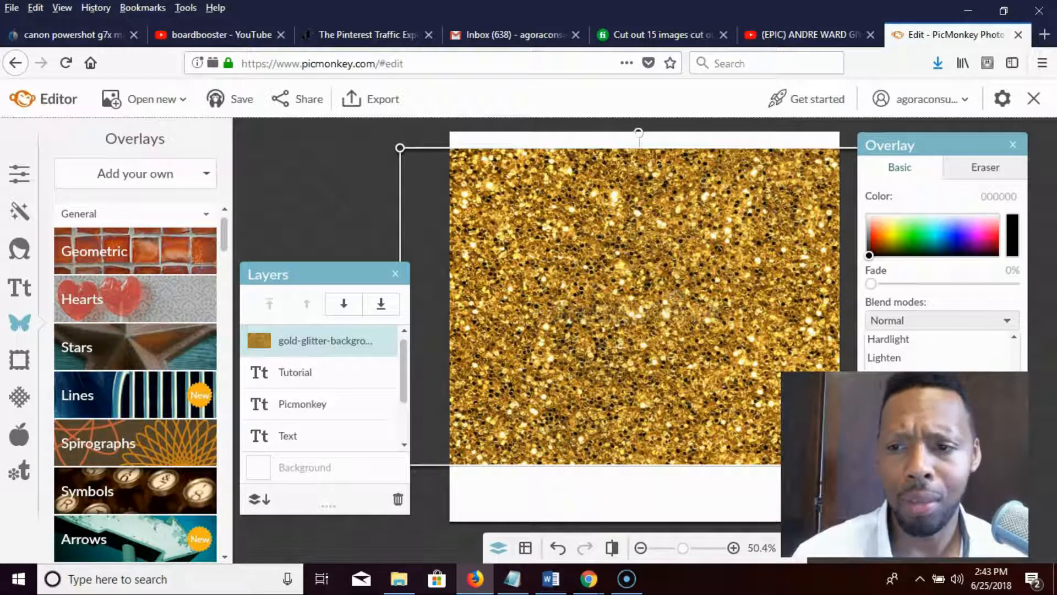
{"action": "left_click_drag", "start_coordinate": [1014, 385], "coordinate": [1014, 359]}
{"action": "left_click", "coordinate": [974, 355]}
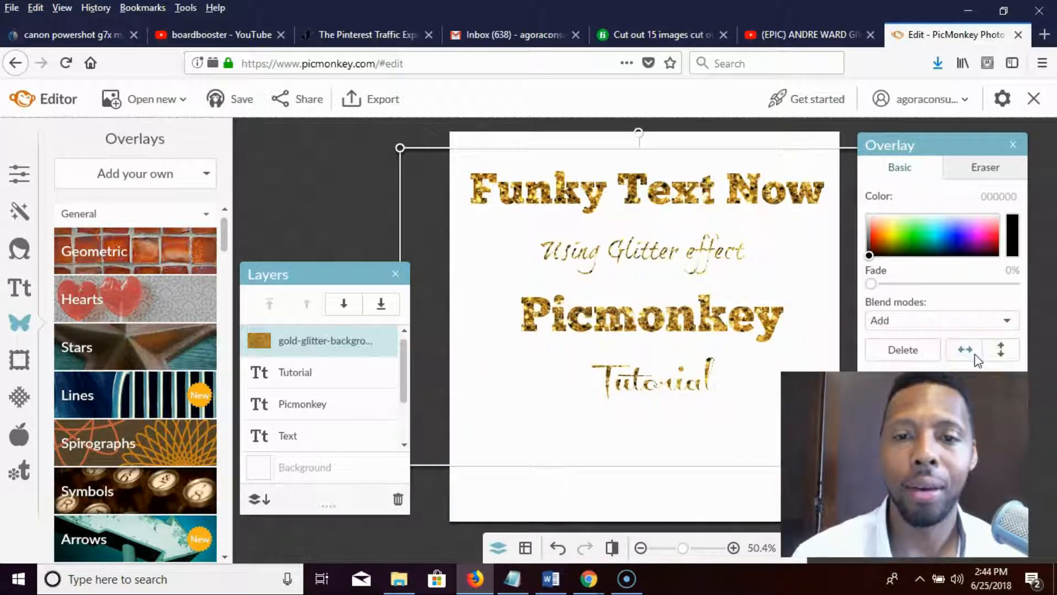
{"action": "left_click", "coordinate": [310, 206]}
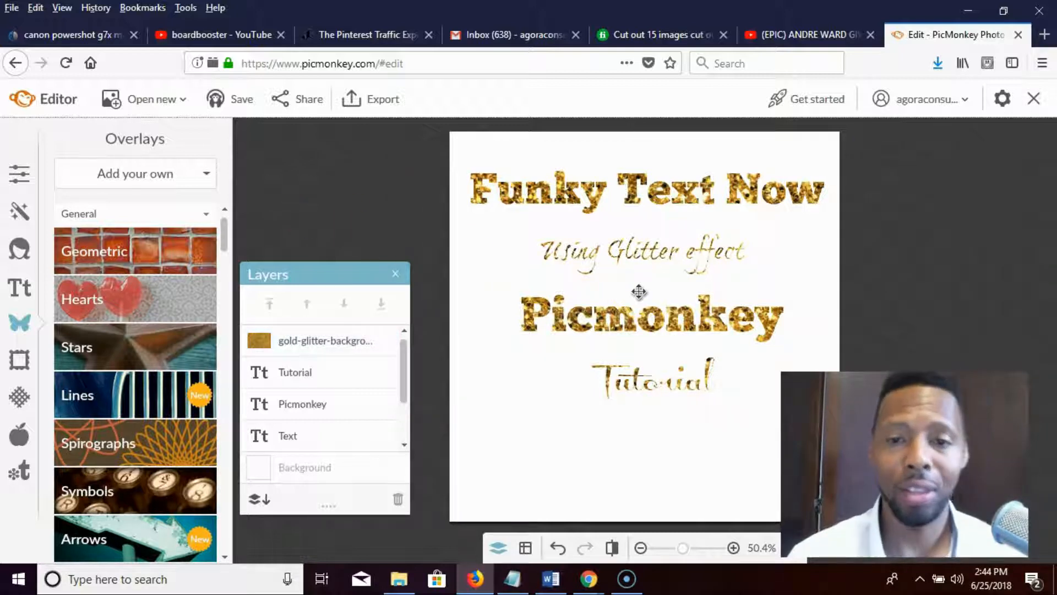
{"action": "left_click", "coordinate": [605, 311]}
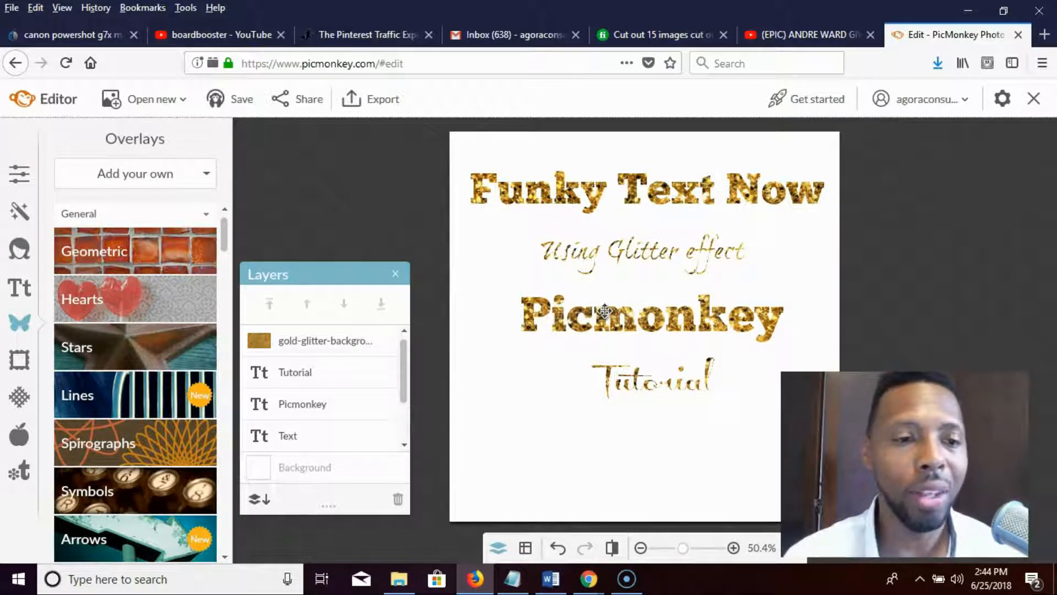
{"action": "left_click", "coordinate": [605, 311]}
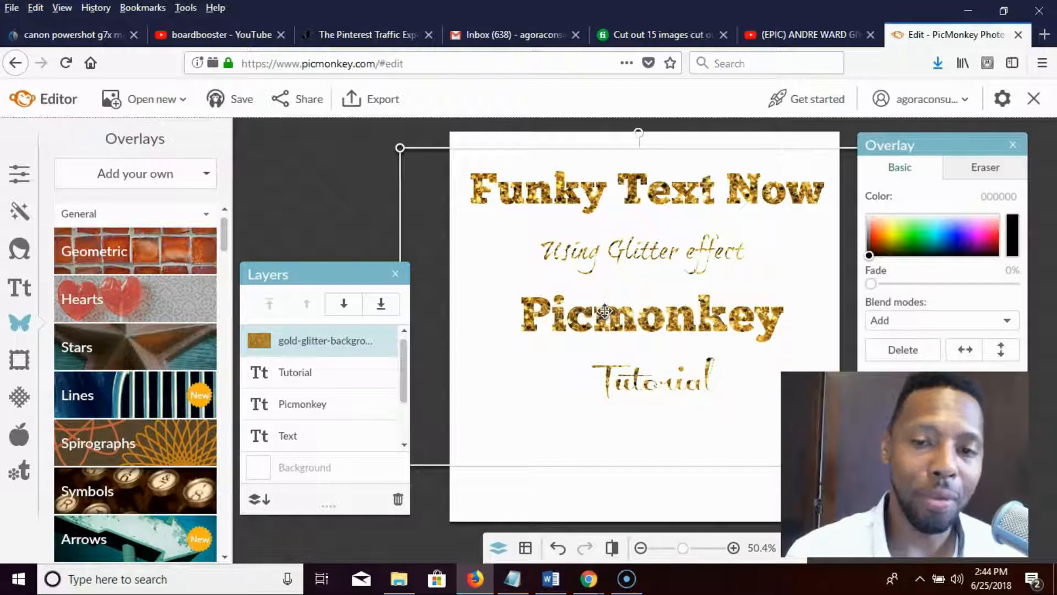
{"action": "left_click", "coordinate": [324, 183]}
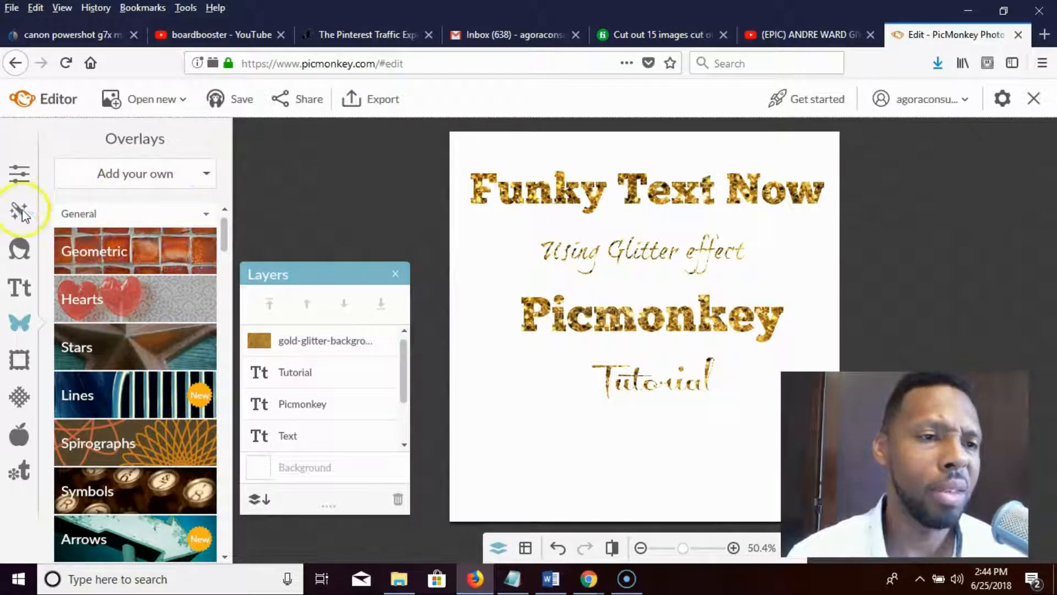
Step: Crop the canvas to 969 × 645 pixels around the four glitter text lines
{"action": "left_click", "coordinate": [19, 174]}
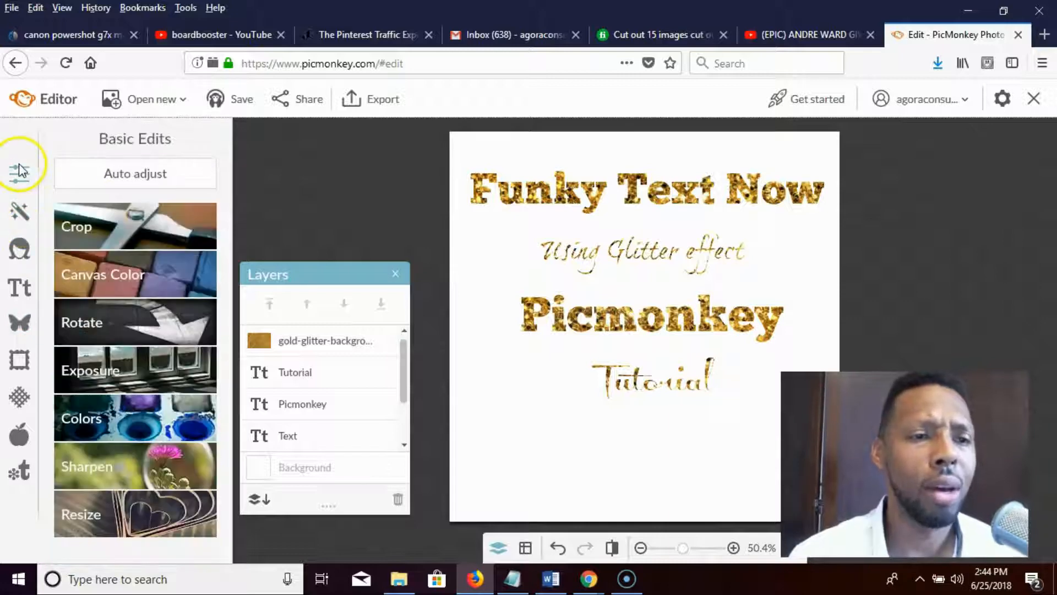
{"action": "left_click", "coordinate": [120, 221]}
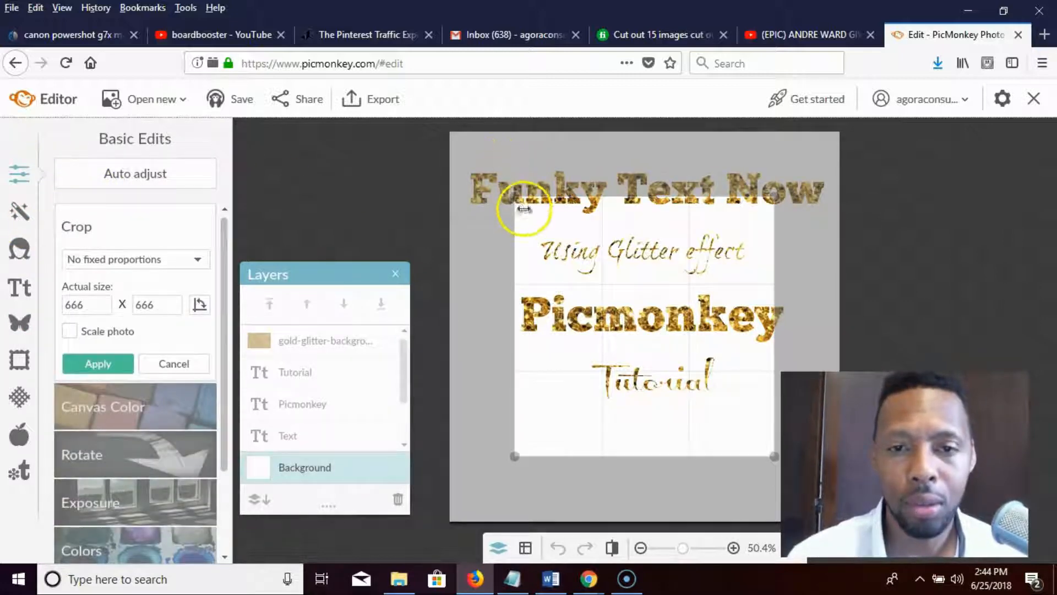
{"action": "left_click_drag", "start_coordinate": [516, 200], "coordinate": [463, 161]}
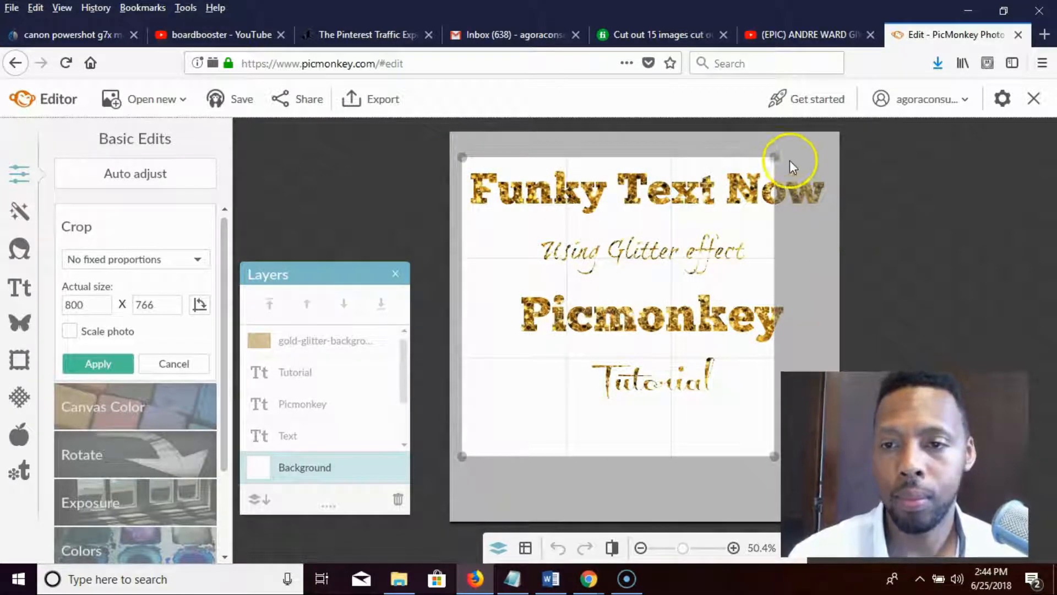
{"action": "left_click_drag", "start_coordinate": [776, 157], "coordinate": [833, 162]}
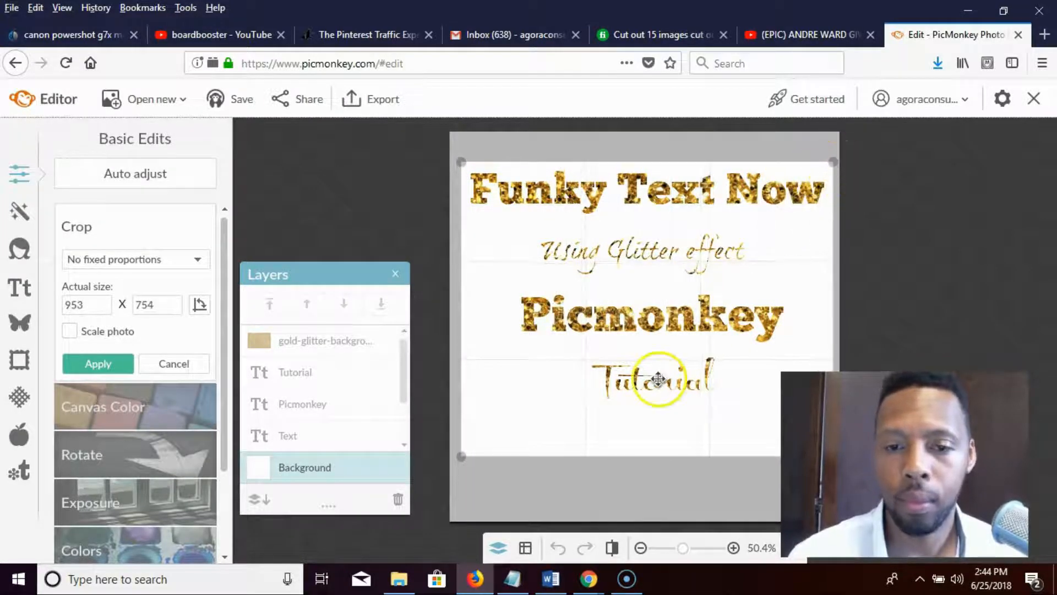
{"action": "left_click_drag", "start_coordinate": [467, 433], "coordinate": [456, 414]}
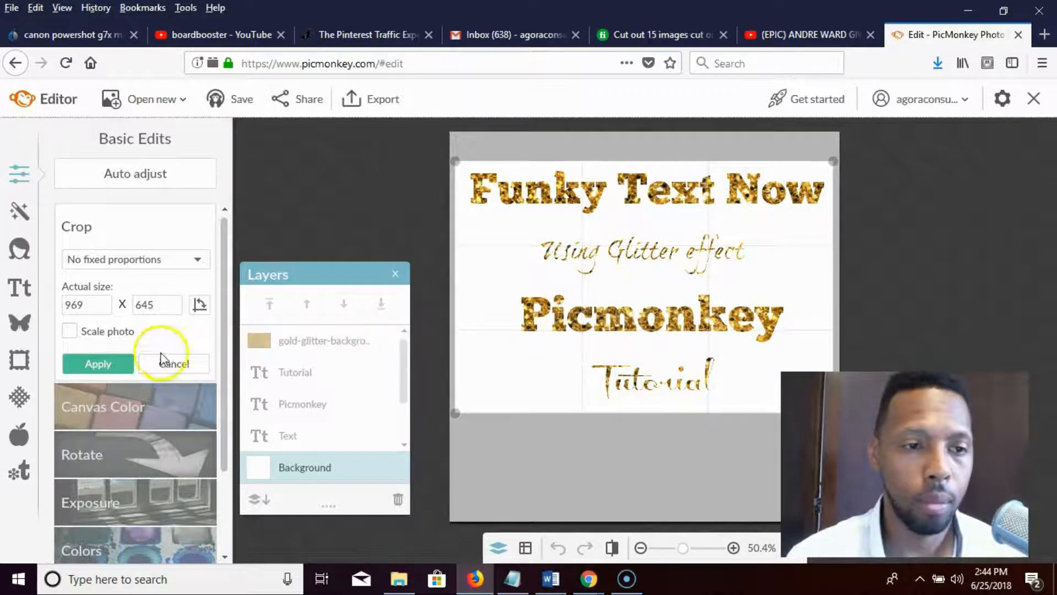
{"action": "left_click", "coordinate": [113, 364]}
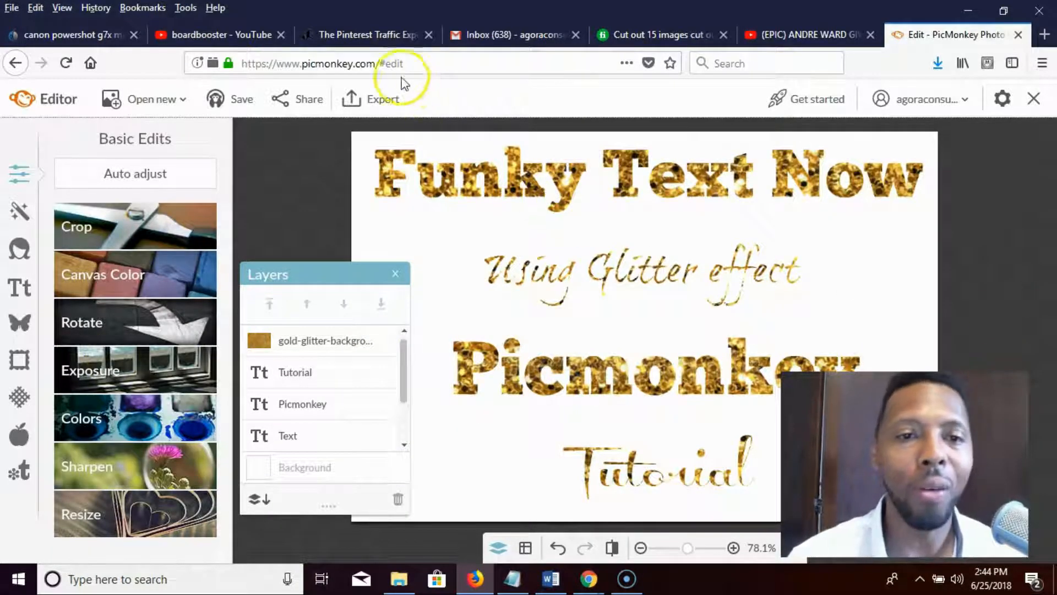
Step: Export the glitter text design to the computer as the JPG "glitter test" in the PicMonkey folder
{"action": "left_click", "coordinate": [374, 100]}
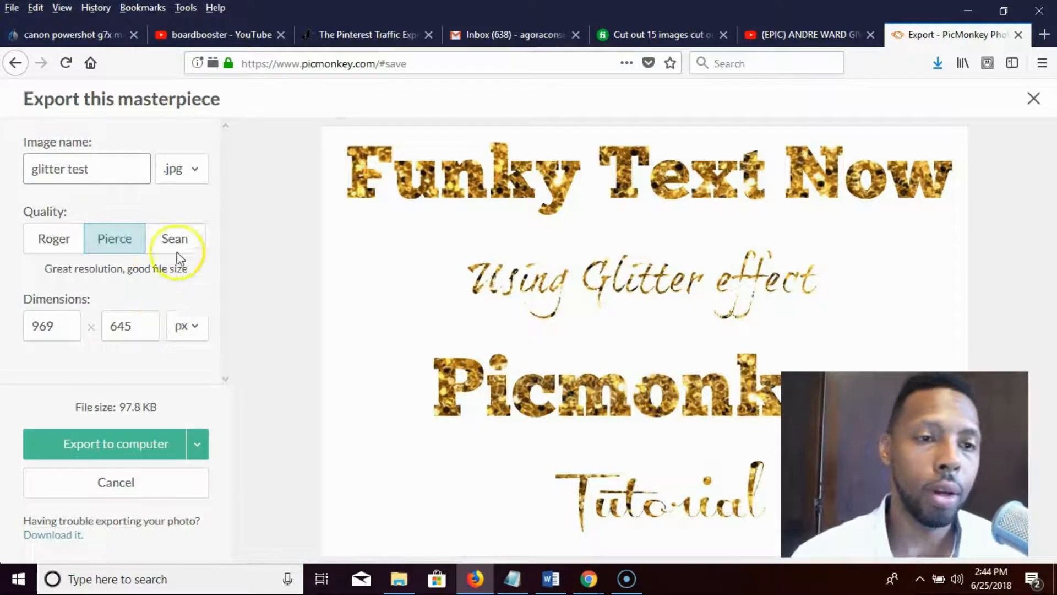
{"action": "left_click", "coordinate": [146, 457]}
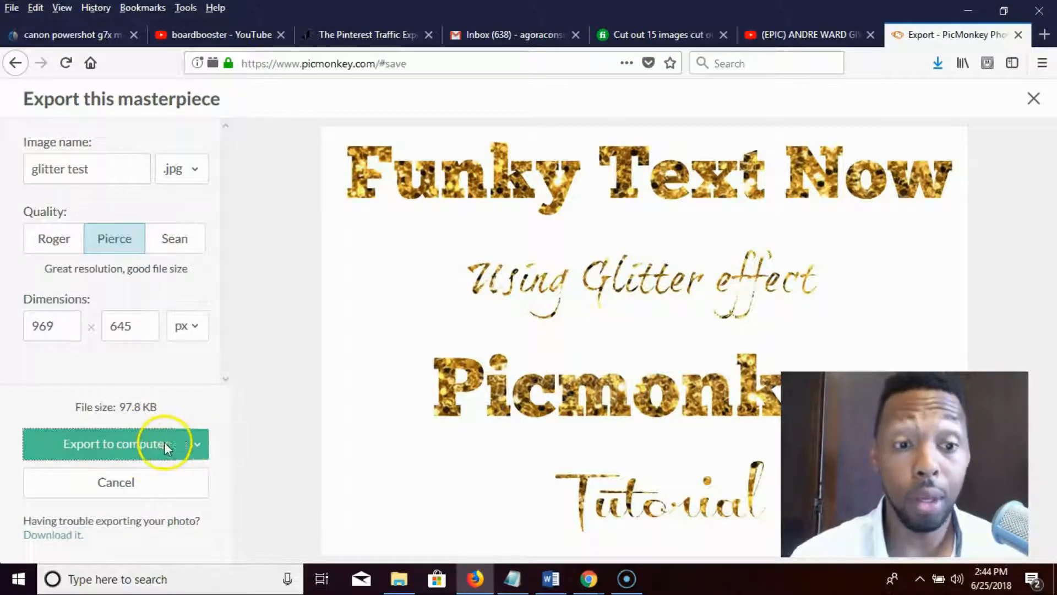
{"action": "left_click", "coordinate": [184, 443]}
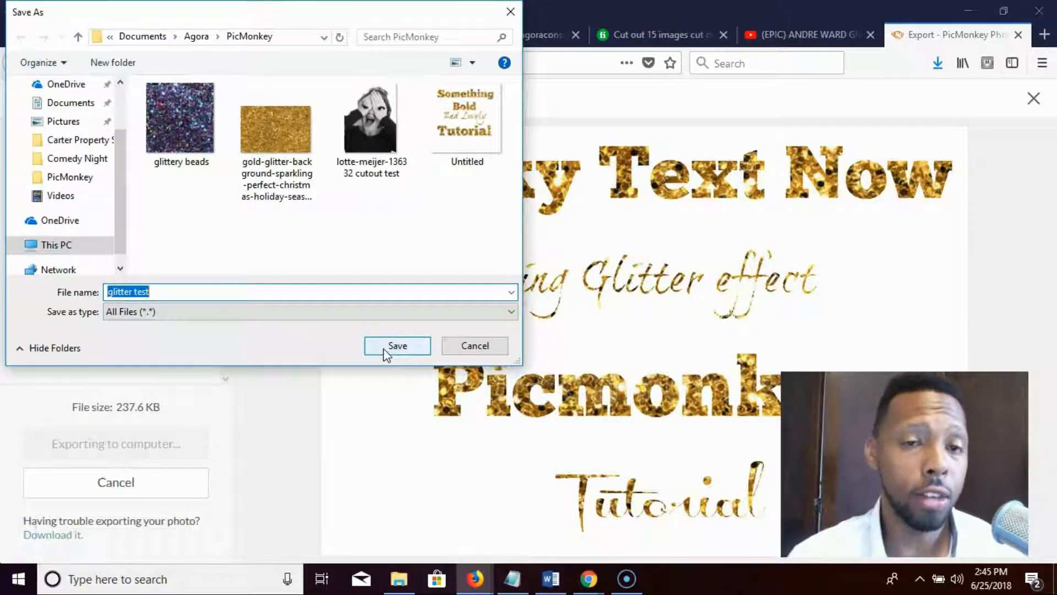
{"action": "left_click", "coordinate": [397, 346]}
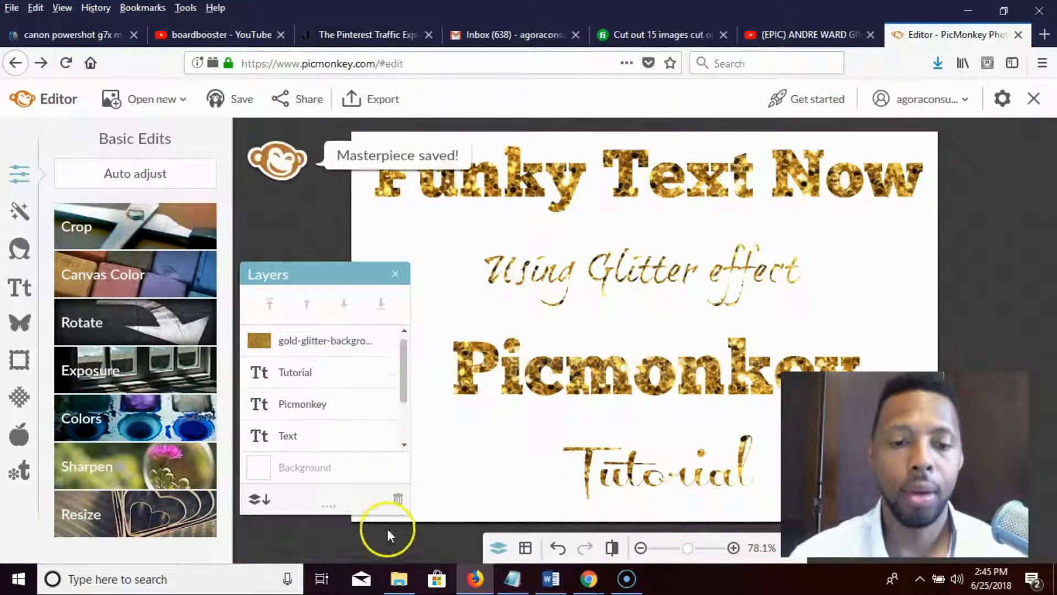
Step: Switch to File Explorer and preview the exported glitter test image in the PicMonkey folder
{"action": "mouse_move", "coordinate": [400, 579]}
{"action": "left_click", "coordinate": [395, 548]}
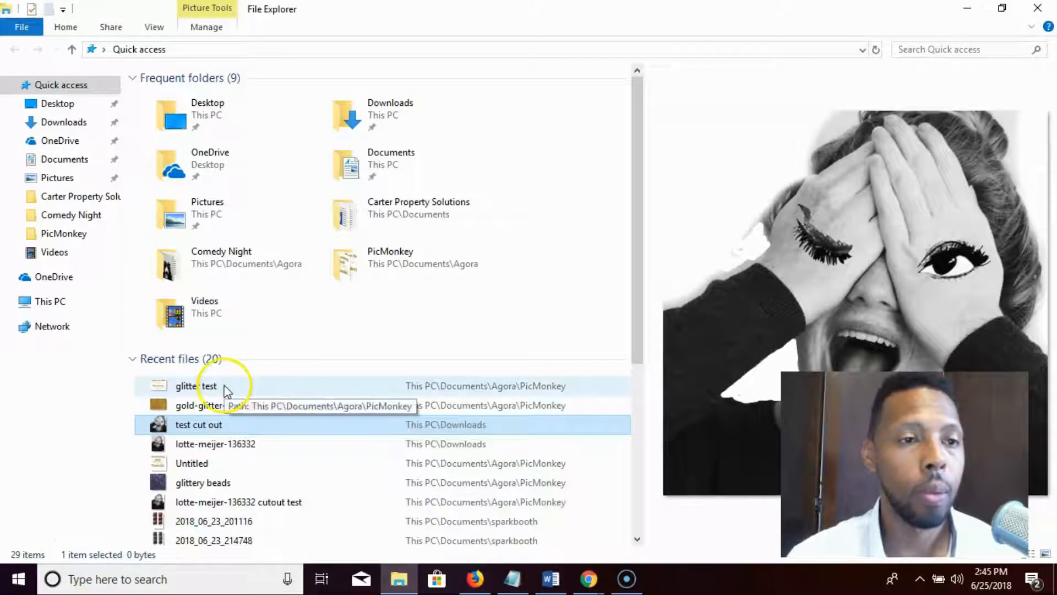
{"action": "left_click", "coordinate": [82, 233]}
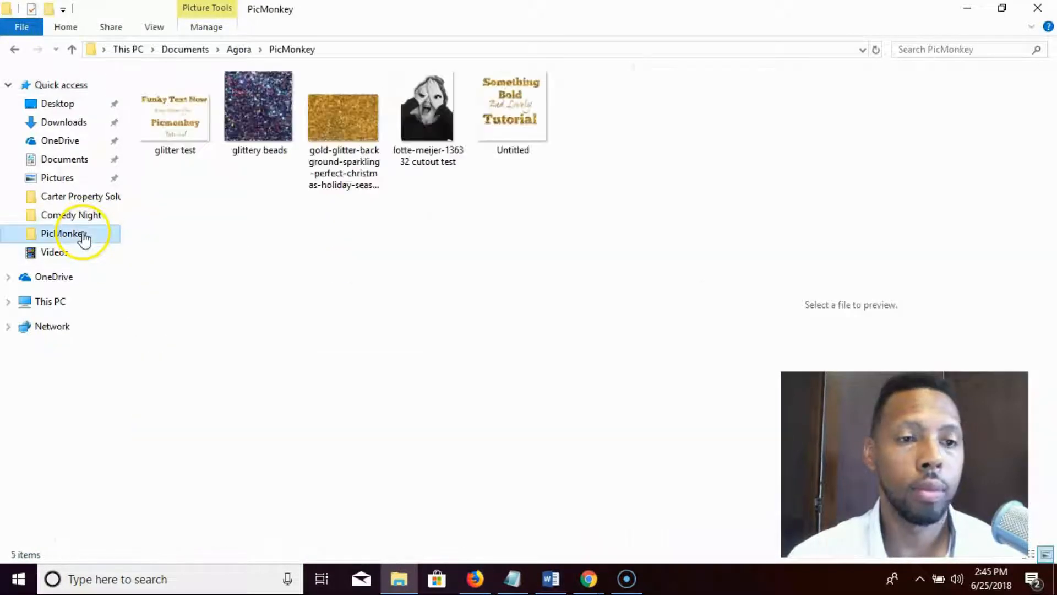
{"action": "left_click", "coordinate": [173, 132]}
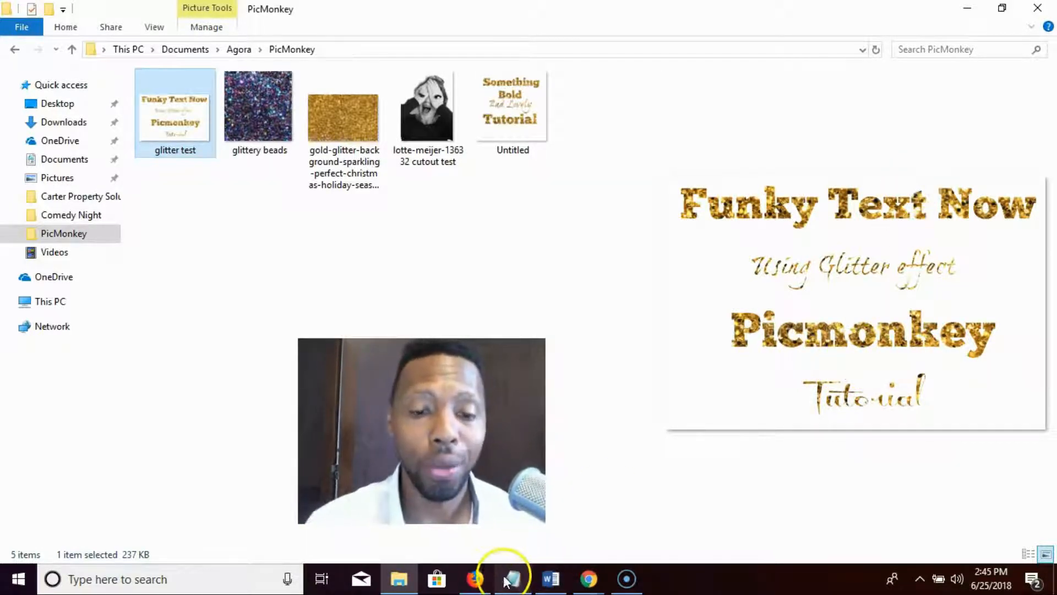
Step: Switch back to Firefox and open google.com in a new tab
{"action": "left_click", "coordinate": [477, 578]}
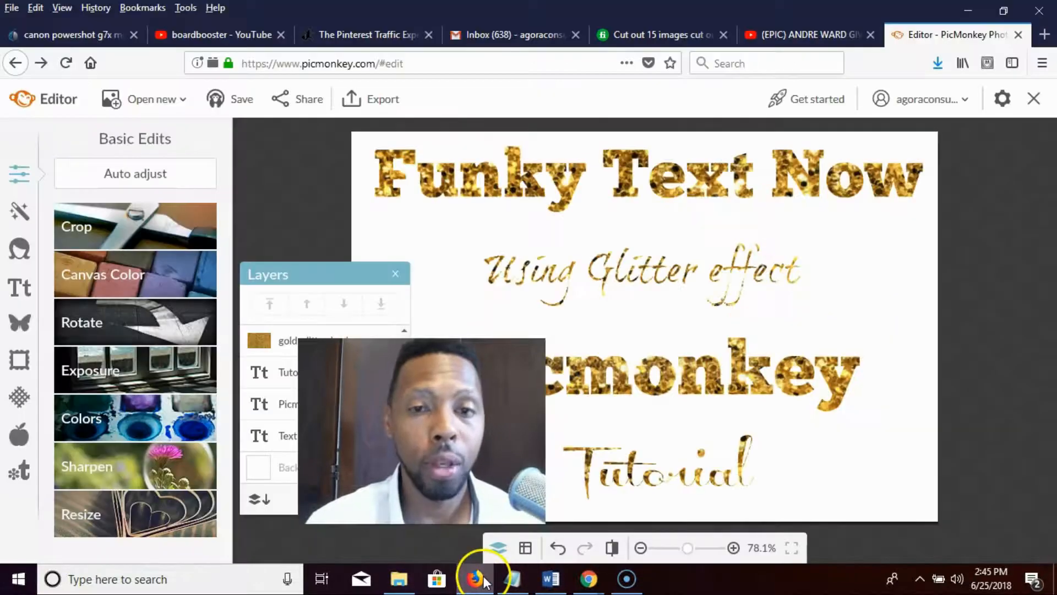
{"action": "left_click", "coordinate": [1041, 36]}
{"action": "type", "text": "google.com/"}
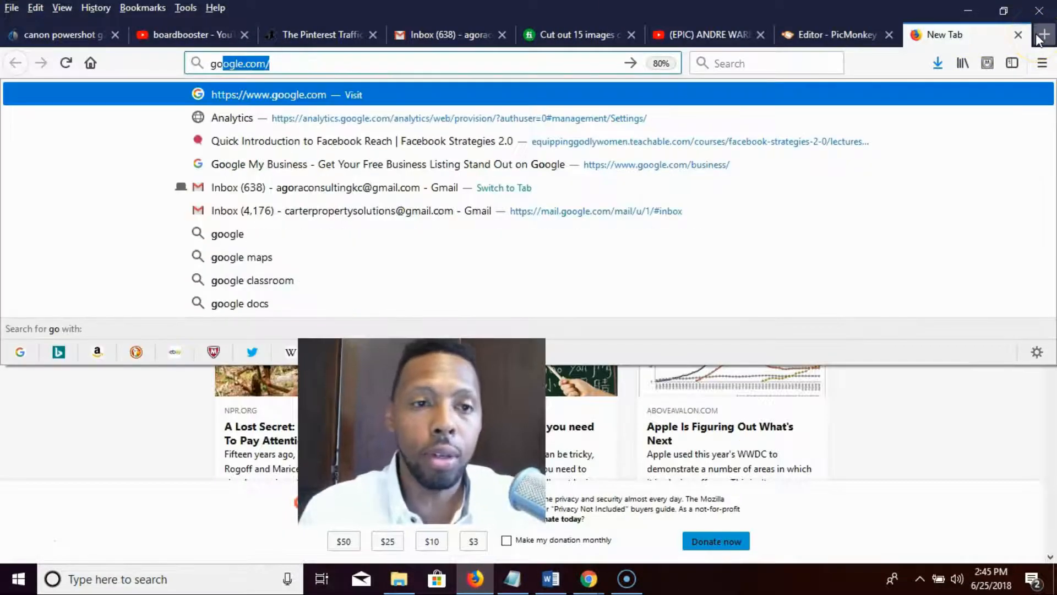
{"action": "key", "text": "Return"}
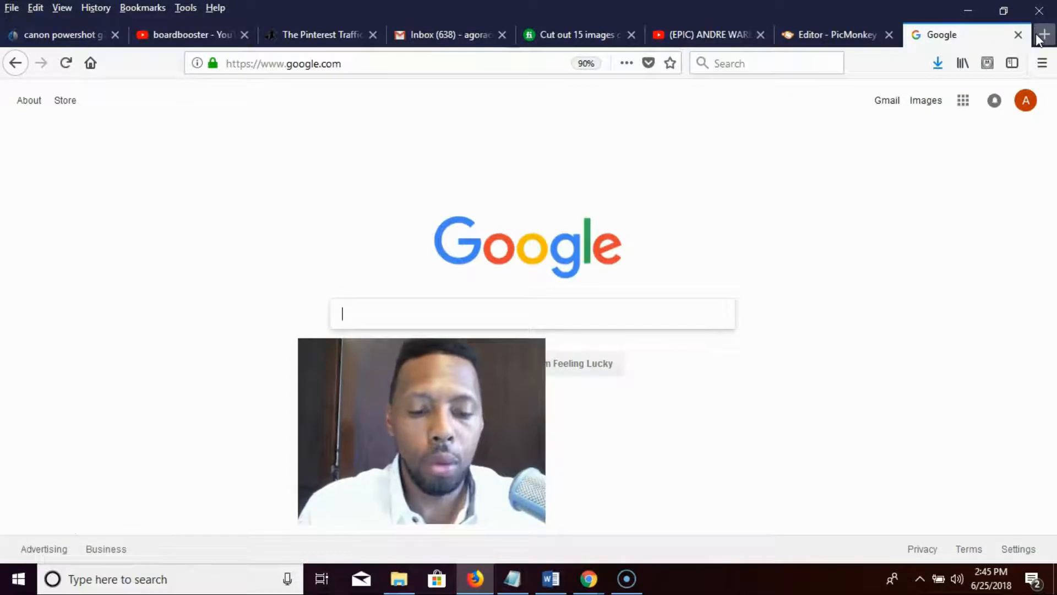
{"action": "type", "text": "sun"}
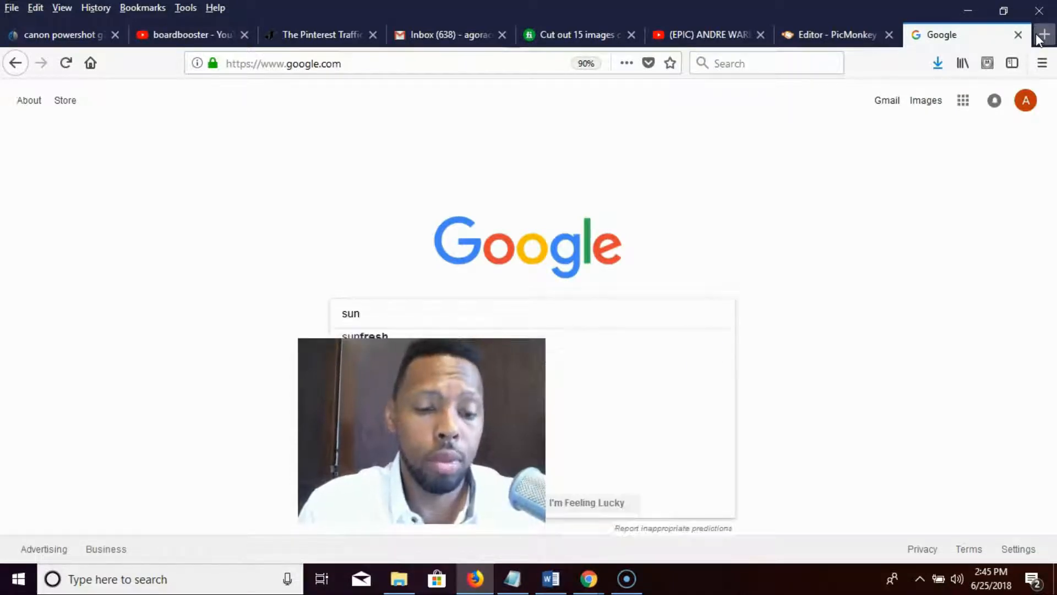
{"action": "type", "text": "set ocea"}
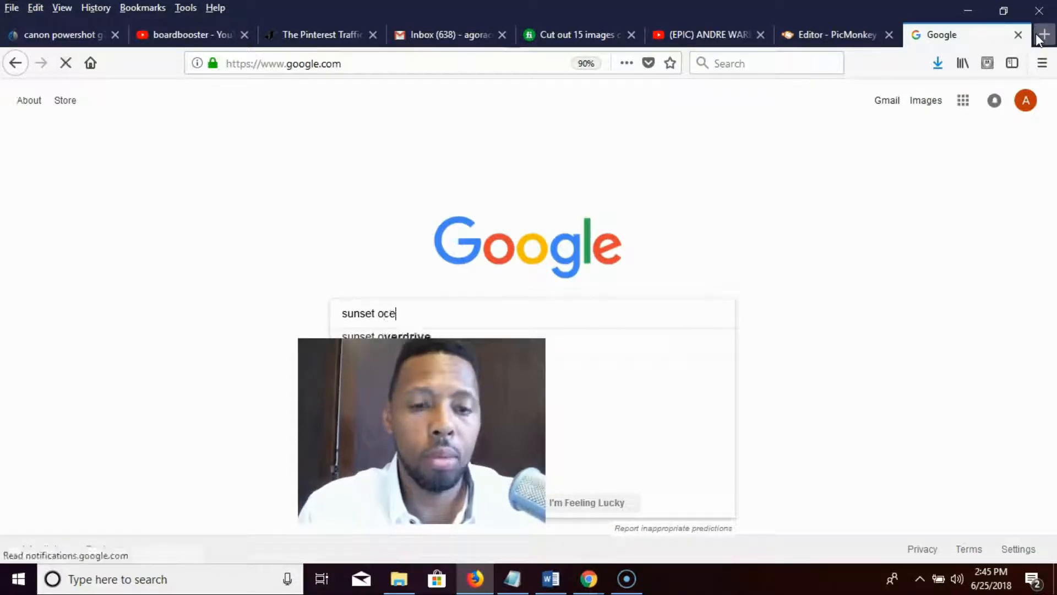
{"action": "key", "text": "BackSpace"}
{"action": "key", "text": "BackSpace"}
{"action": "key", "text": "BackSpace"}
{"action": "key", "text": "BackSpace"}
{"action": "key", "text": "BackSpace"}
{"action": "key", "text": "BackSpace"}
{"action": "key", "text": "BackSpace"}
{"action": "key", "text": "BackSpace"}
{"action": "key", "text": "BackSpace"}
{"action": "key", "text": "BackSpace"}
Step: Search Google for "ocean sunset" and show the image results
{"action": "type", "text": "o"}
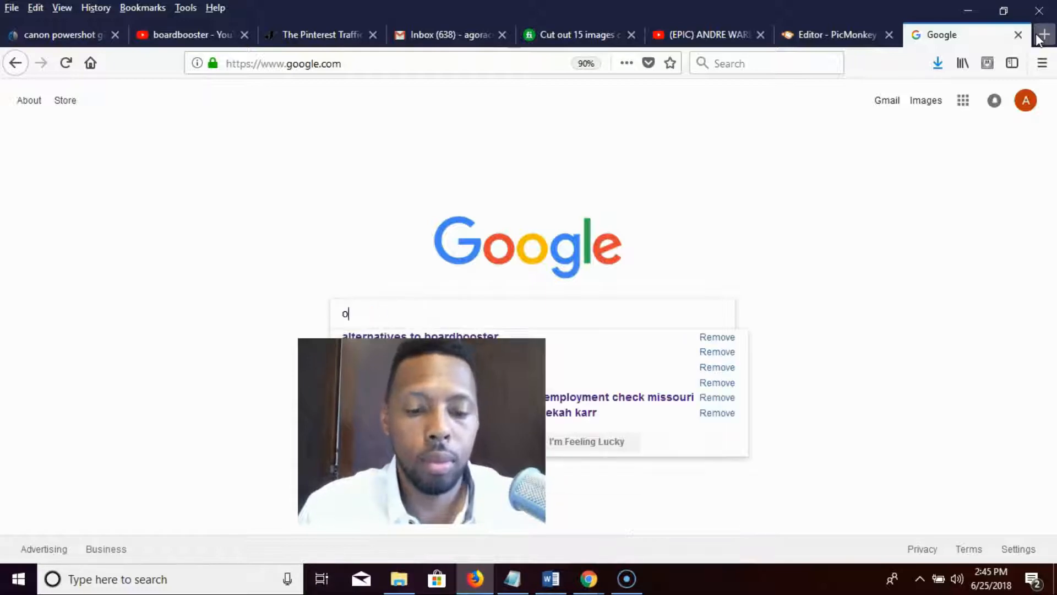
{"action": "type", "text": "cean sunset"}
{"action": "key", "text": "Return"}
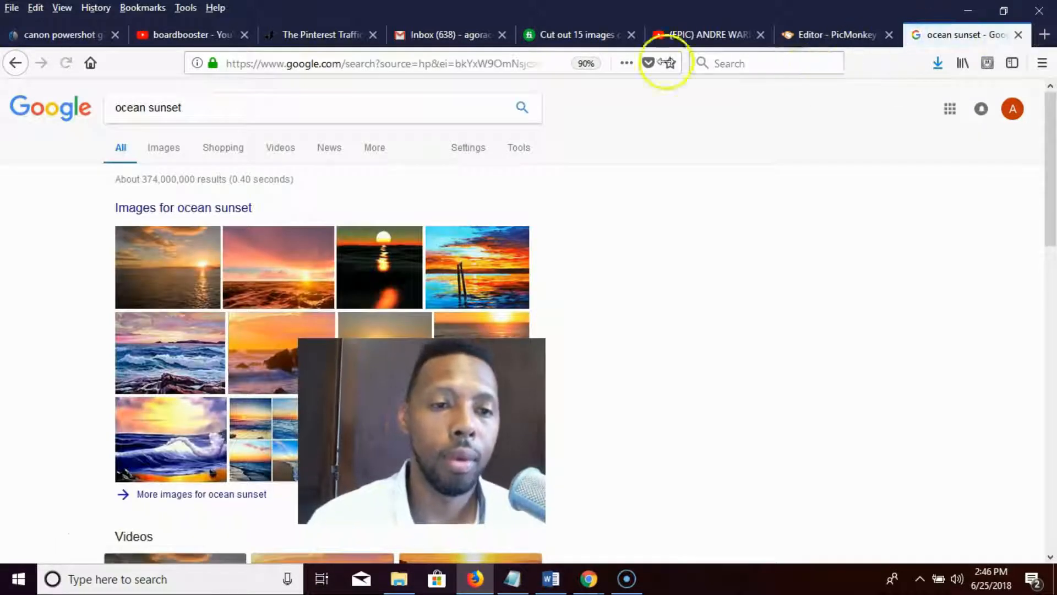
{"action": "left_click", "coordinate": [167, 149]}
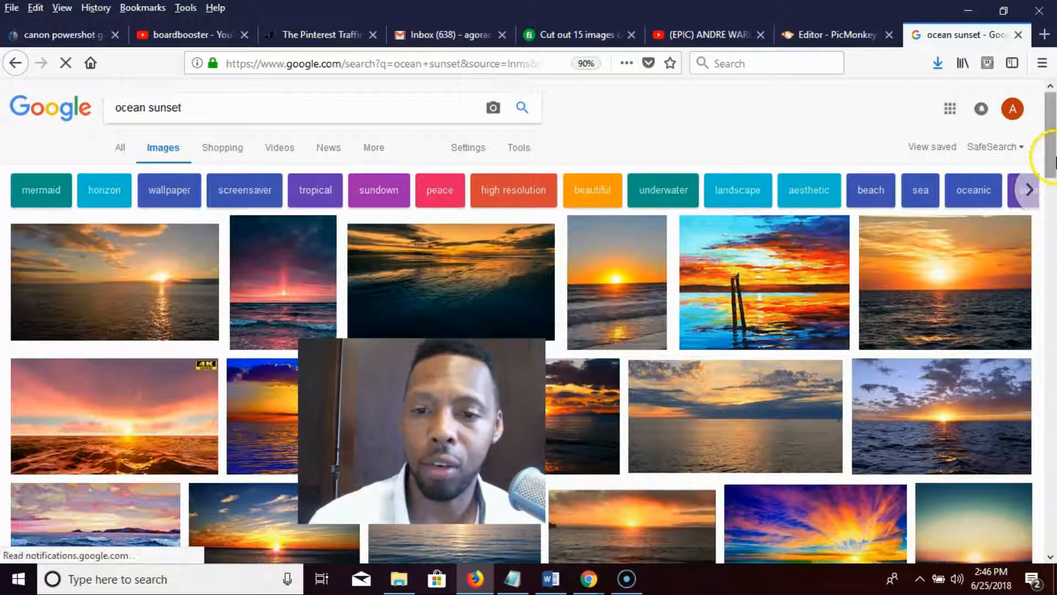
Step: Filter the ocean sunset images by usage rights to those labeled for noncommercial reuse
{"action": "left_click_drag", "start_coordinate": [1052, 161], "coordinate": [1041, 130]}
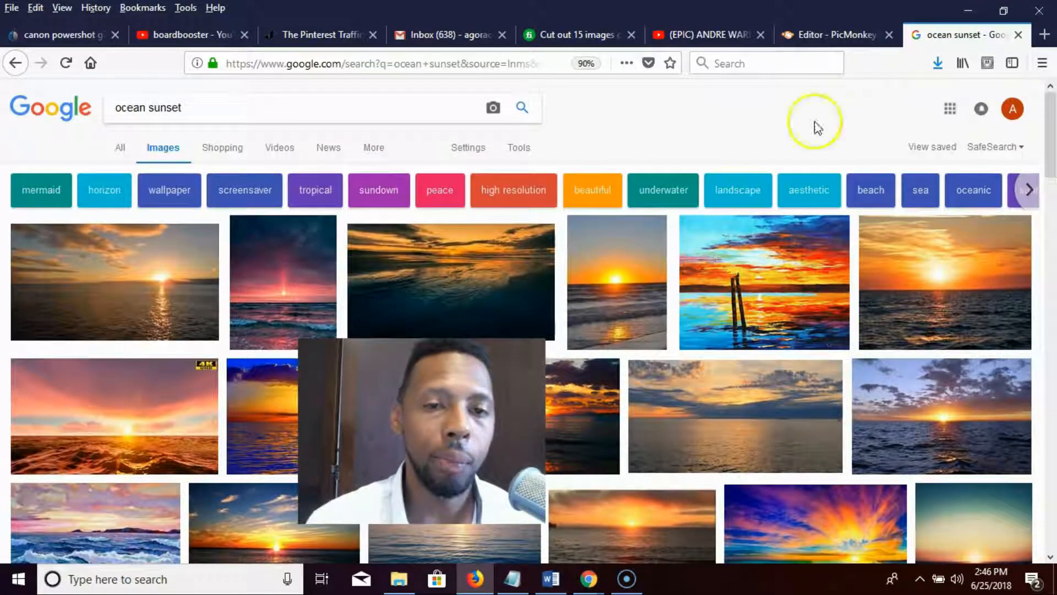
{"action": "left_click", "coordinate": [523, 151]}
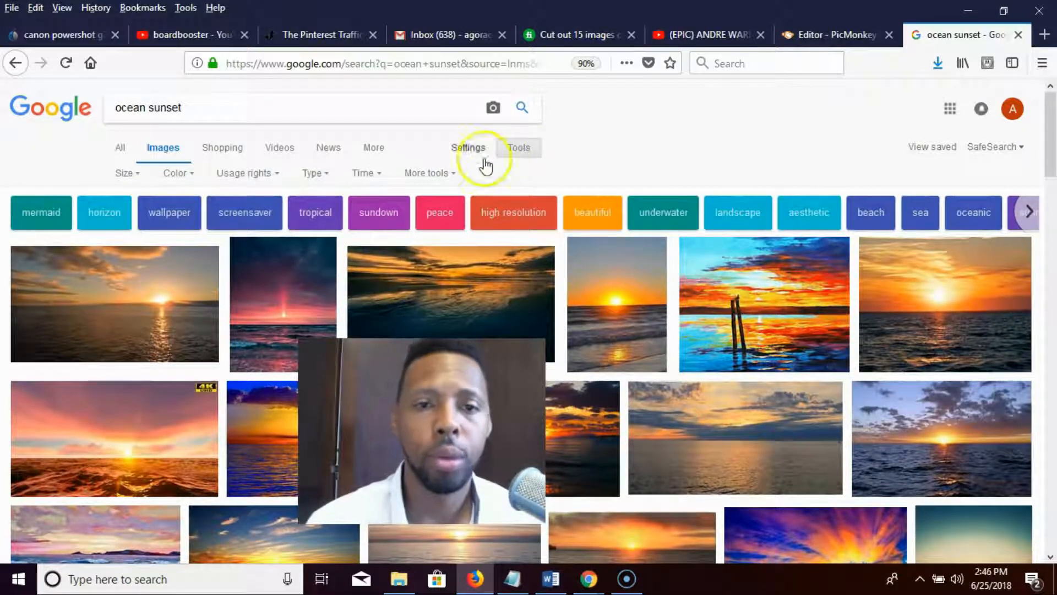
{"action": "left_click", "coordinate": [439, 175]}
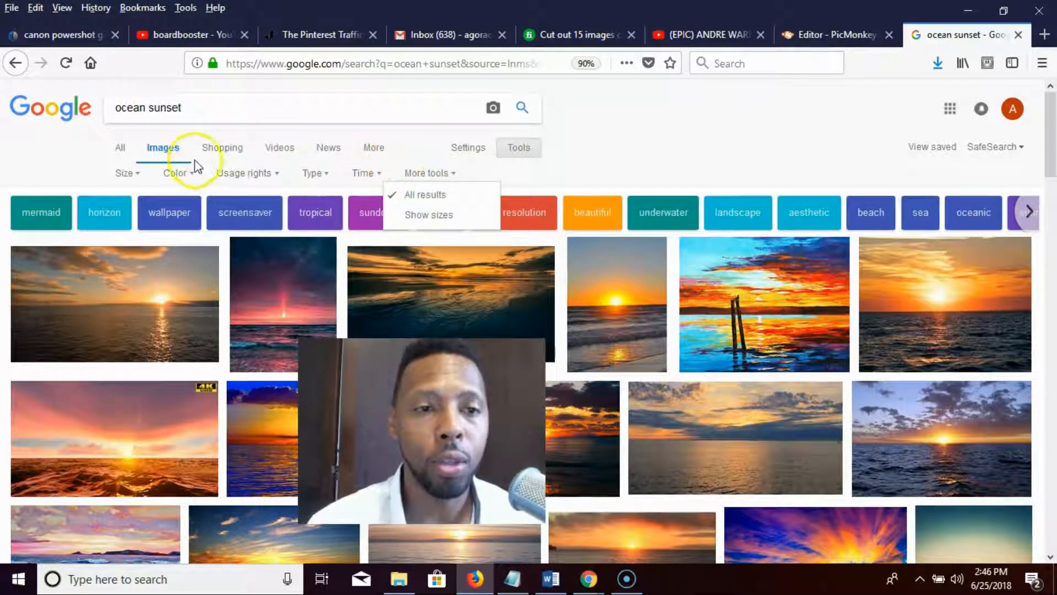
{"action": "left_click", "coordinate": [270, 177]}
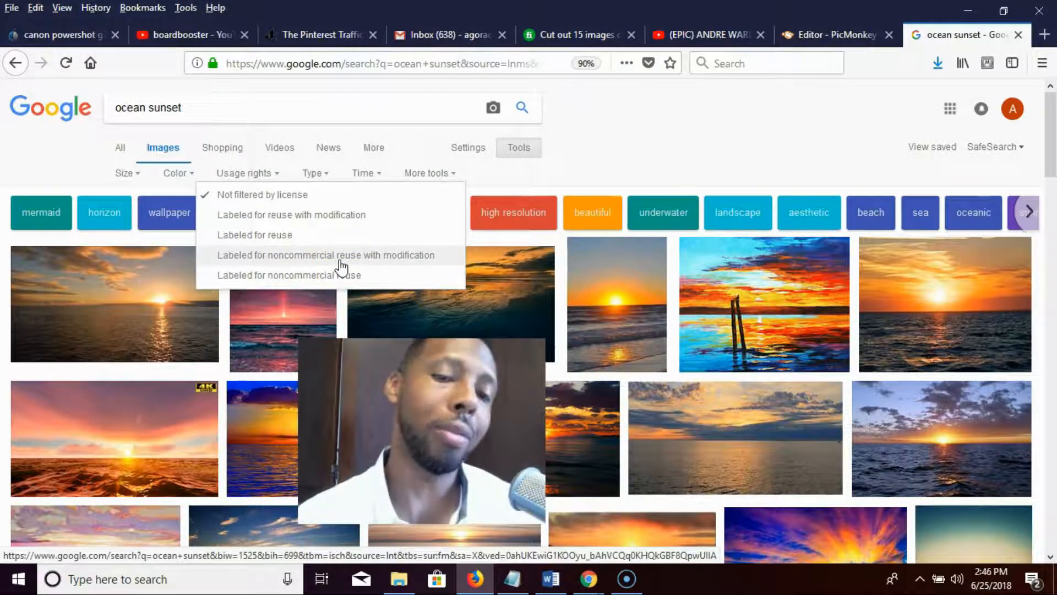
{"action": "left_click", "coordinate": [338, 277]}
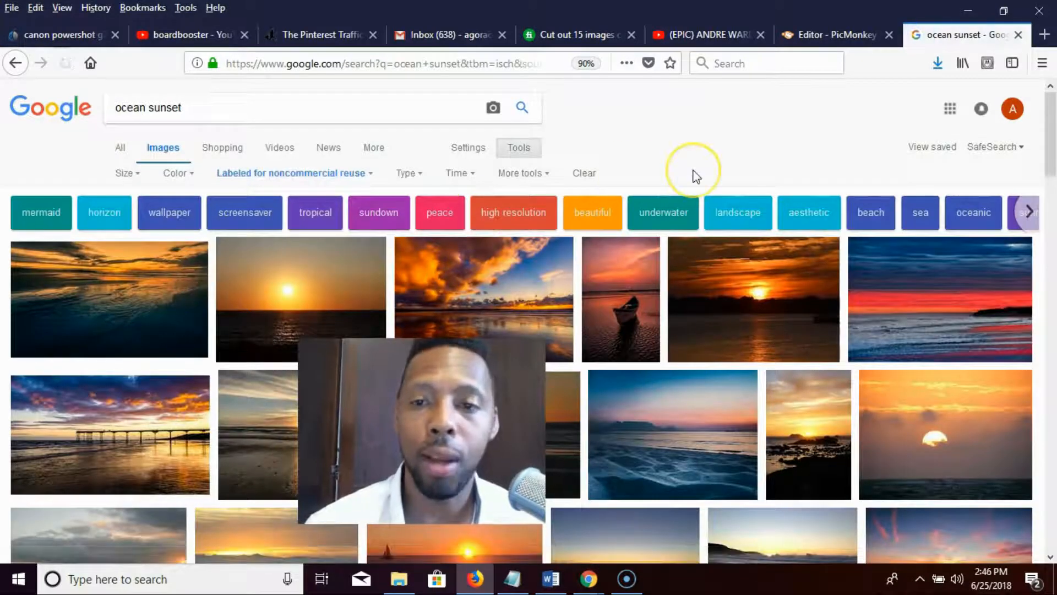
Step: Preview the first ocean sunset image result and open its source page on Pixnio
{"action": "left_click", "coordinate": [872, 248]}
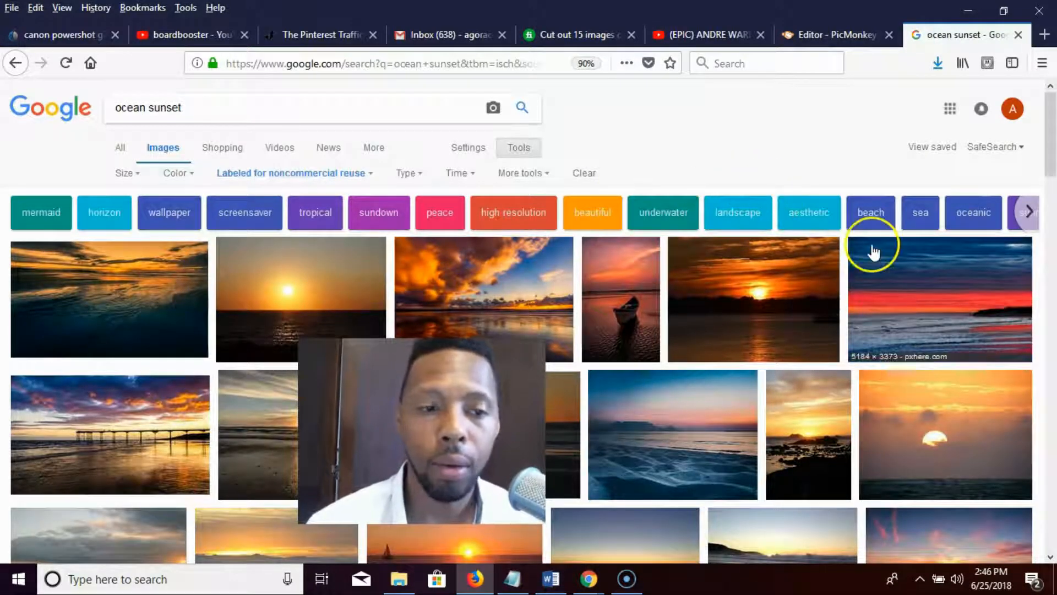
{"action": "left_click", "coordinate": [128, 296]}
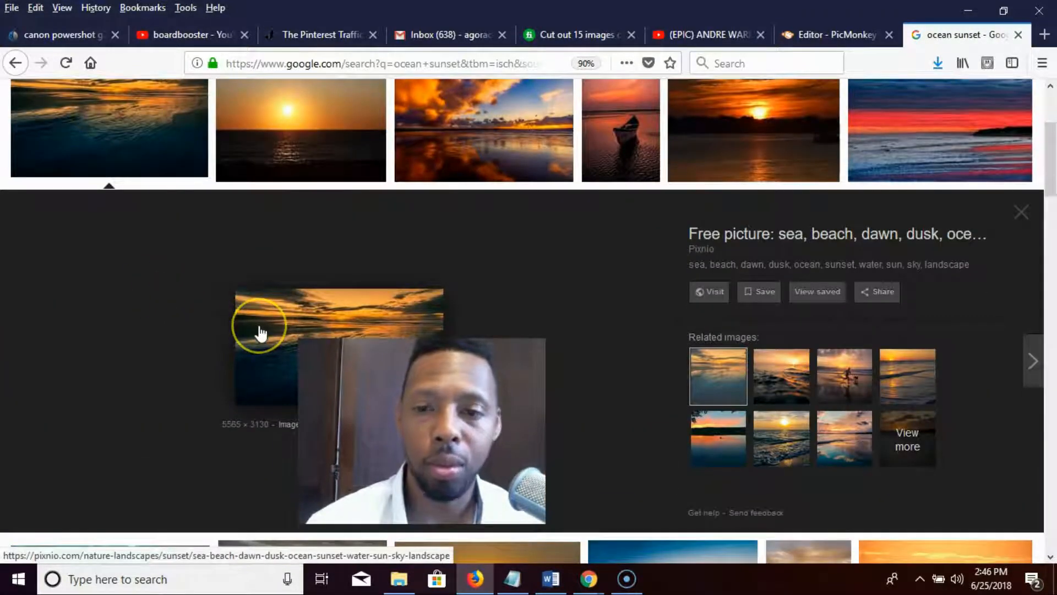
{"action": "left_click", "coordinate": [260, 334]}
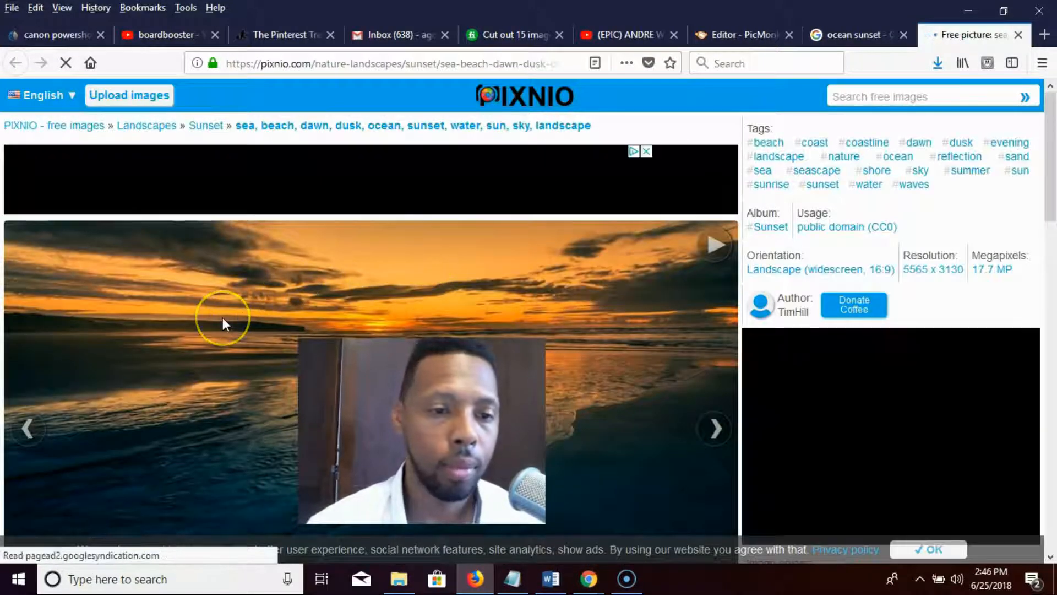
Step: Save the Pixnio sunset picture in the PicMonkey folder under the name "ocean sunset"
{"action": "right_click", "coordinate": [224, 319]}
{"action": "left_click", "coordinate": [294, 385]}
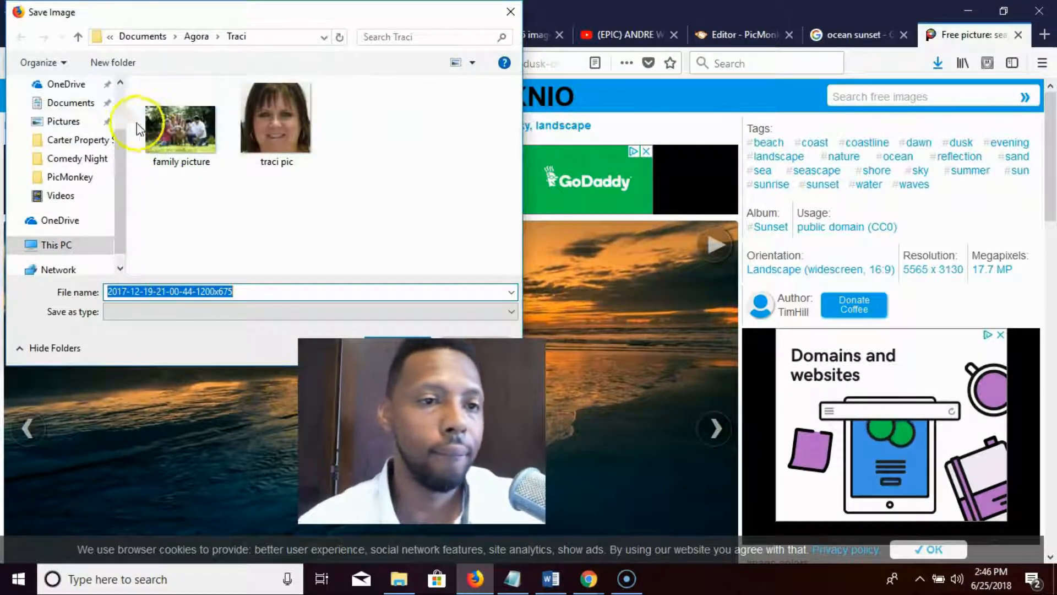
{"action": "left_click", "coordinate": [91, 179]}
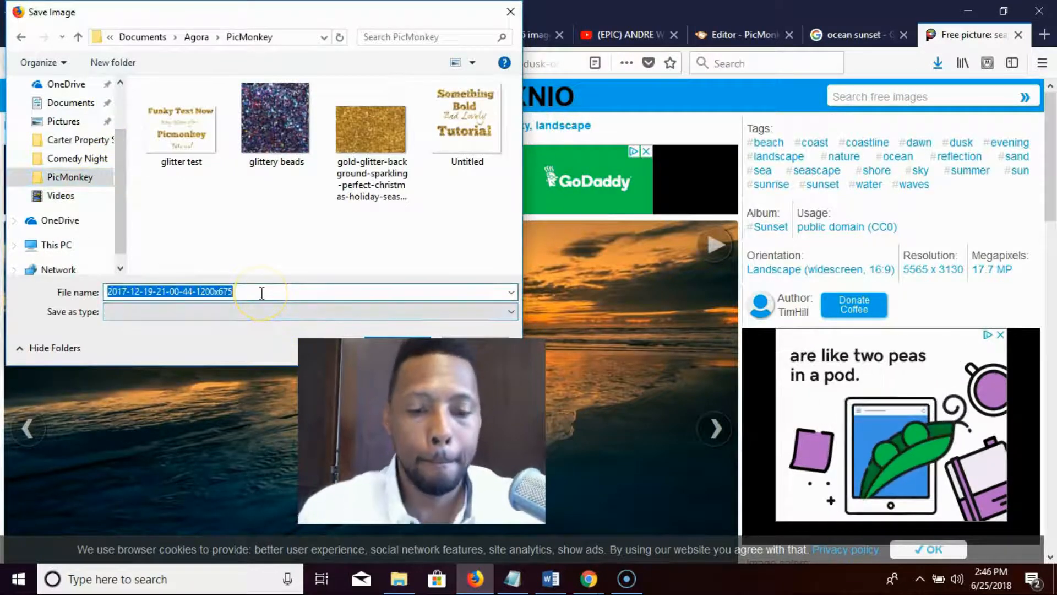
{"action": "type", "text": "ocean sunset"}
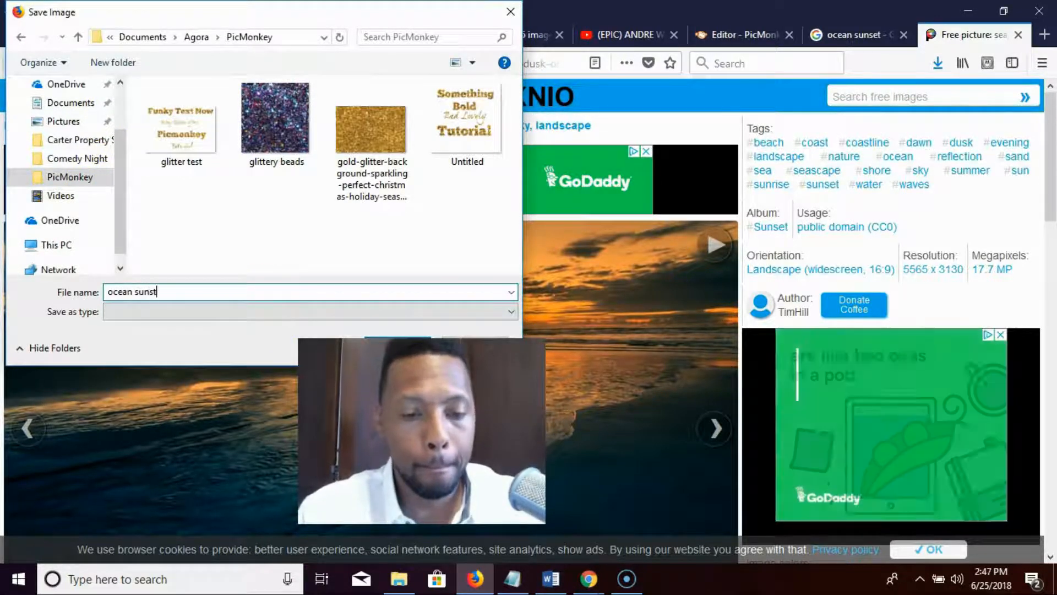
{"action": "key", "text": "Return"}
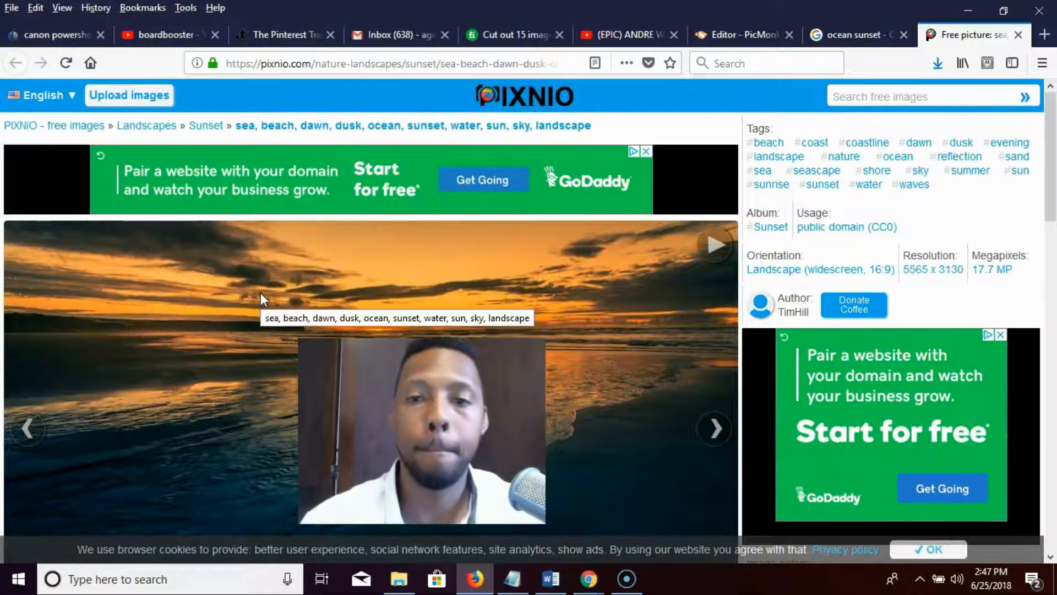
Step: Return to the PicMonkey editor and delete the gold glitter overlay from the design
{"action": "left_click", "coordinate": [730, 34]}
{"action": "left_click", "coordinate": [457, 168]}
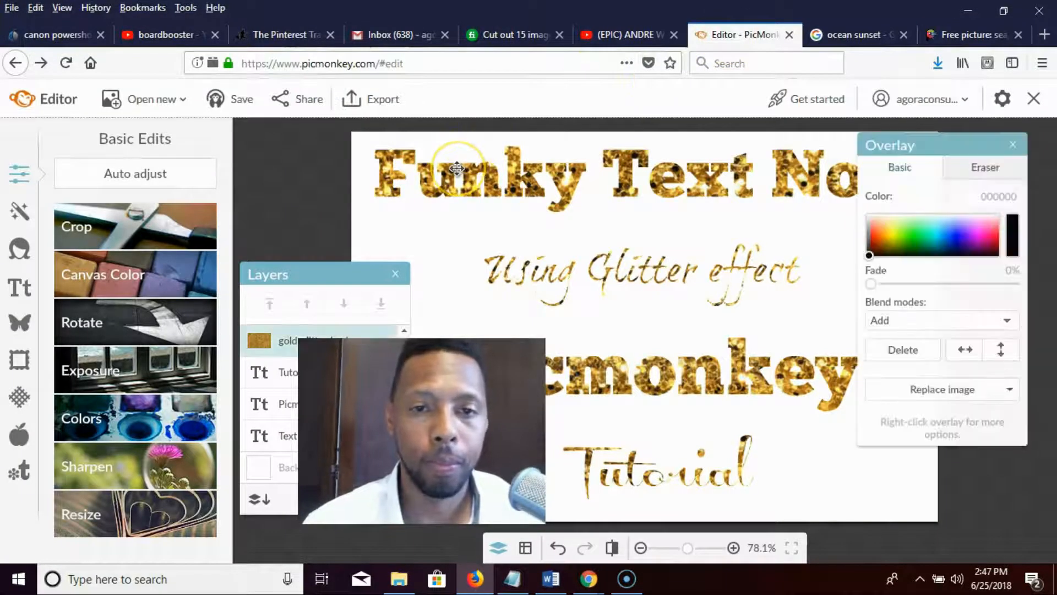
{"action": "key", "text": "Delete"}
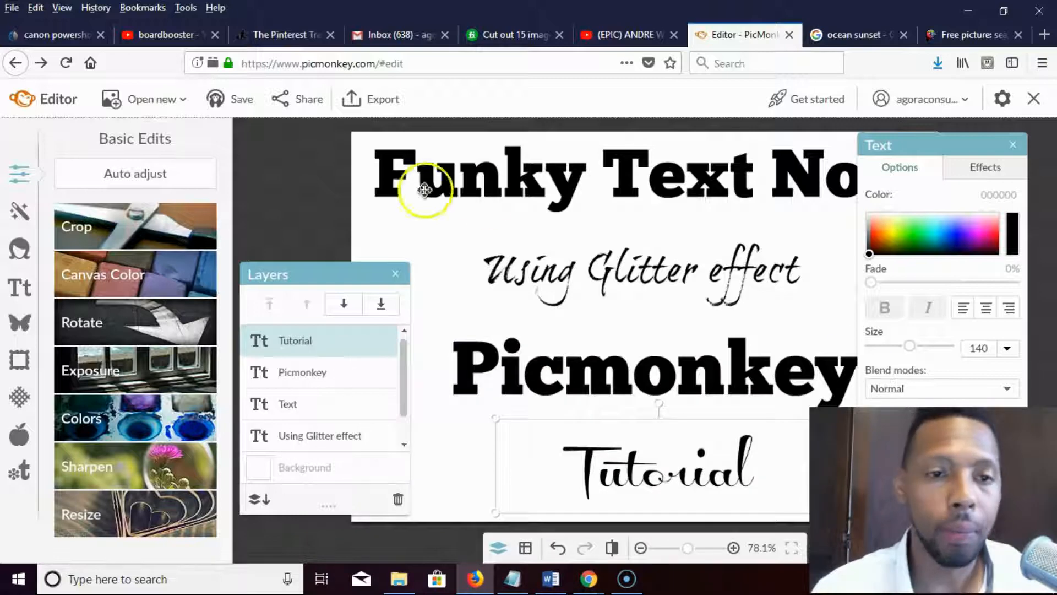
Step: Add the ocean sunset image from the PicMonkey folder as an overlay
{"action": "left_click", "coordinate": [20, 323]}
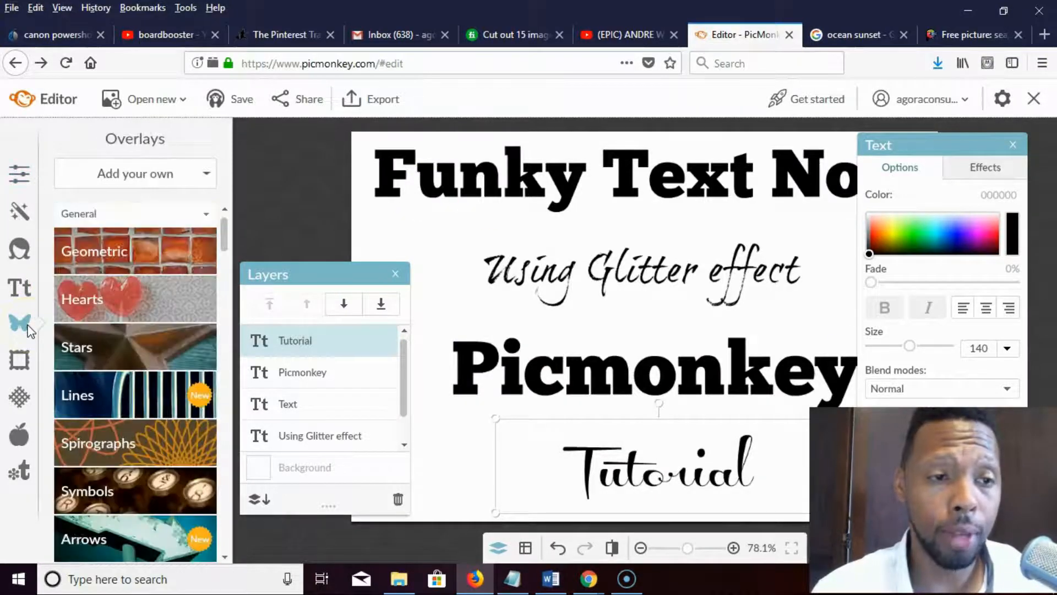
{"action": "left_click", "coordinate": [143, 182]}
{"action": "left_click", "coordinate": [127, 203]}
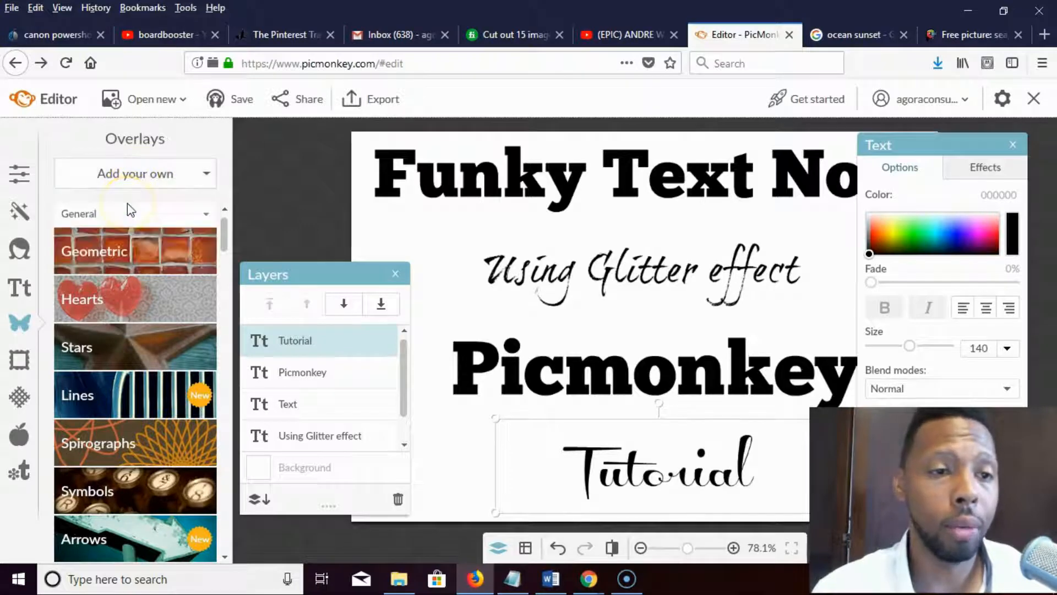
{"action": "left_click", "coordinate": [187, 259]}
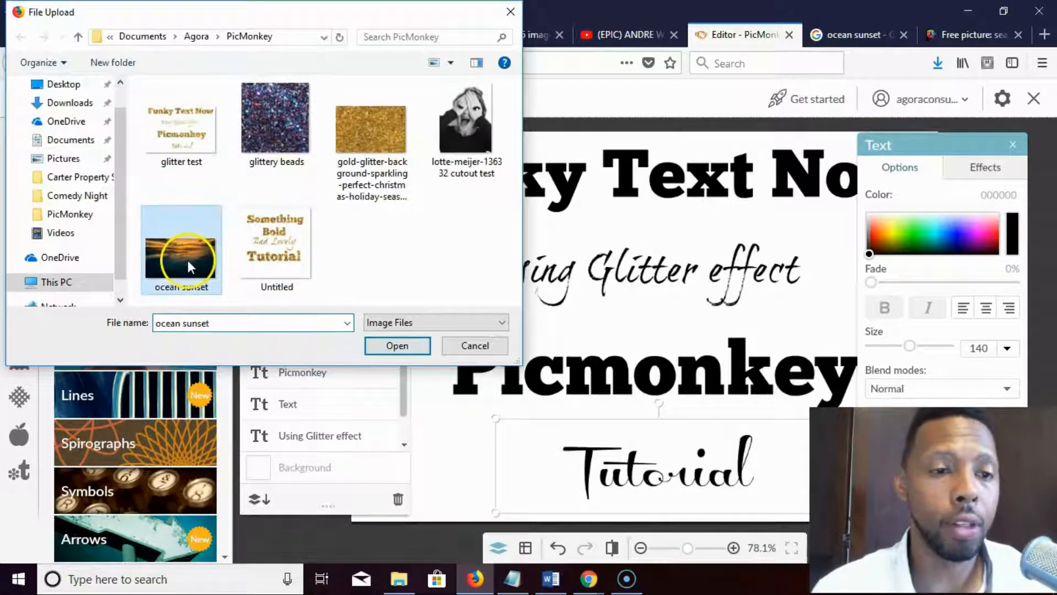
{"action": "left_click", "coordinate": [388, 345]}
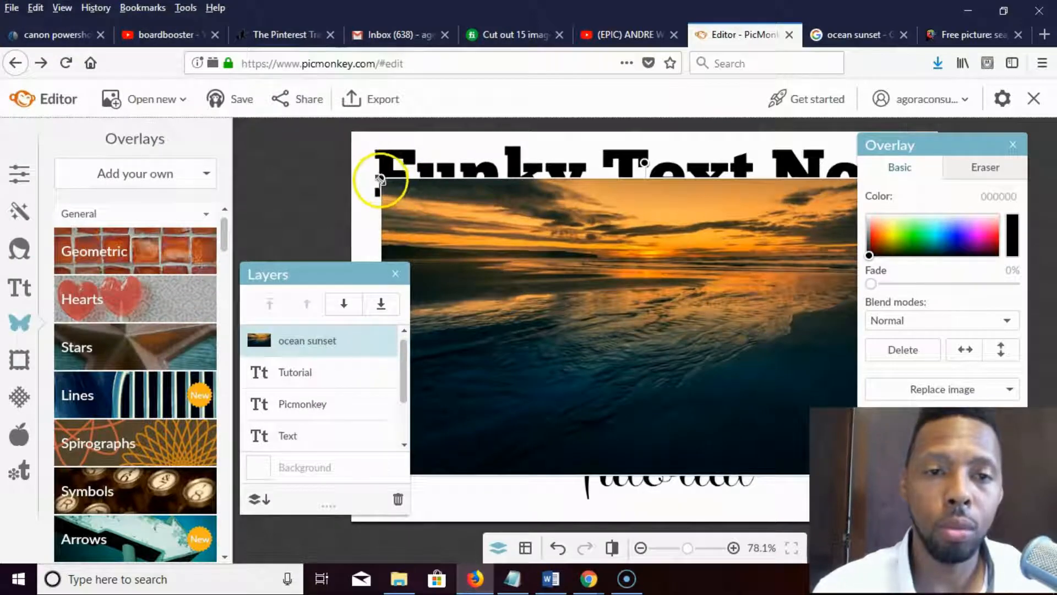
Step: Enlarge the ocean sunset overlay and position it so that it covers the whole canvas
{"action": "left_click_drag", "start_coordinate": [380, 179], "coordinate": [285, 135]}
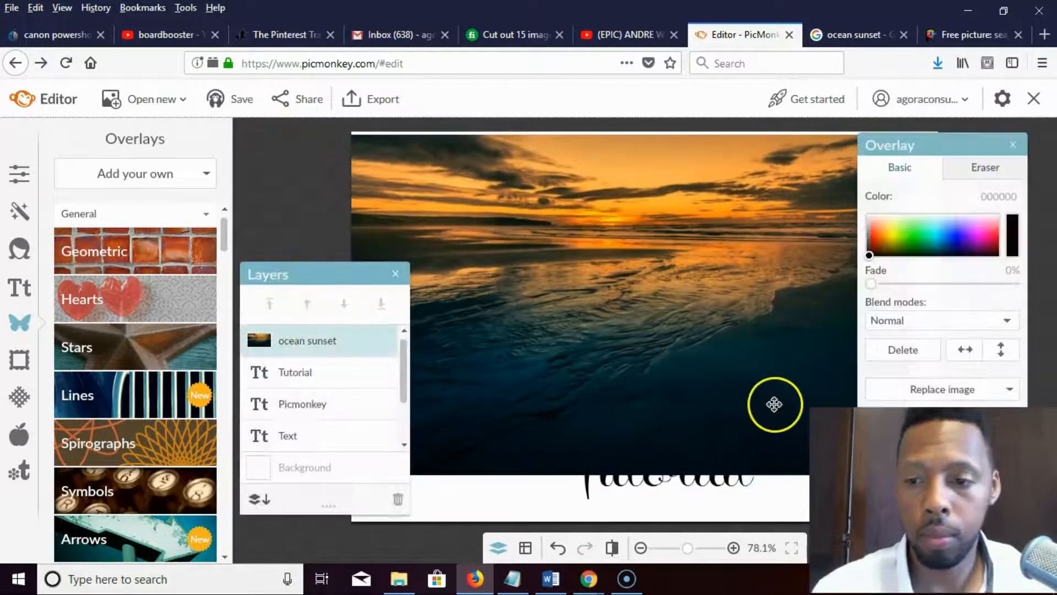
{"action": "left_click", "coordinate": [774, 404]}
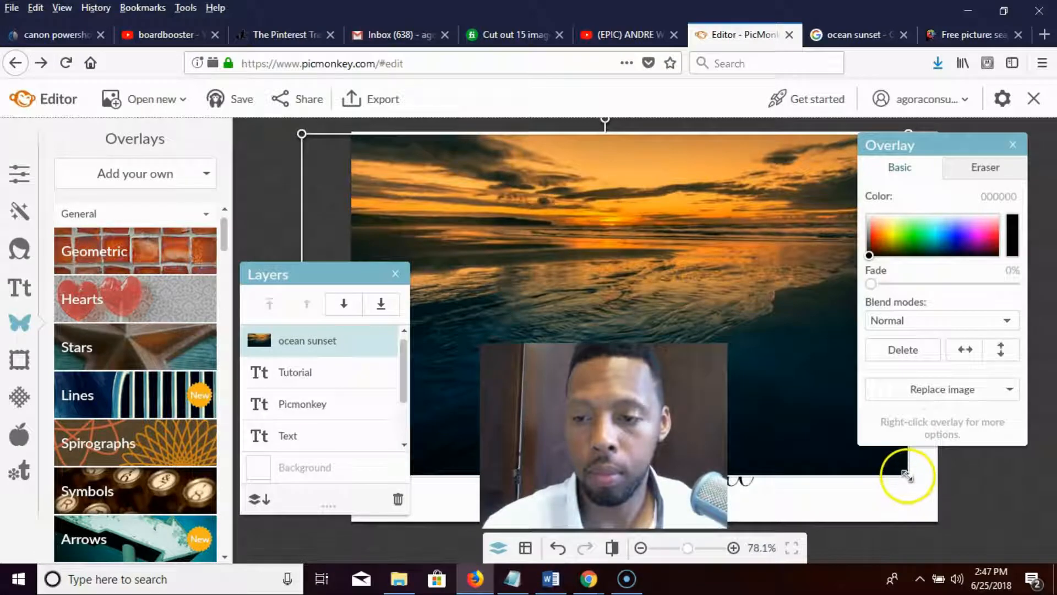
{"action": "left_click_drag", "start_coordinate": [907, 475], "coordinate": [1050, 548]}
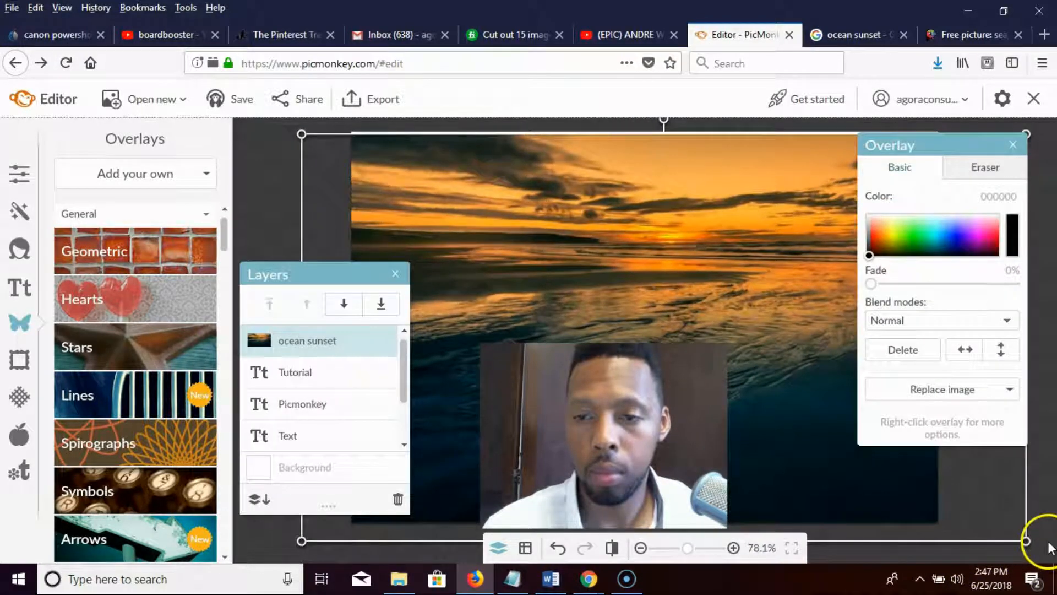
{"action": "left_click", "coordinate": [1045, 505]}
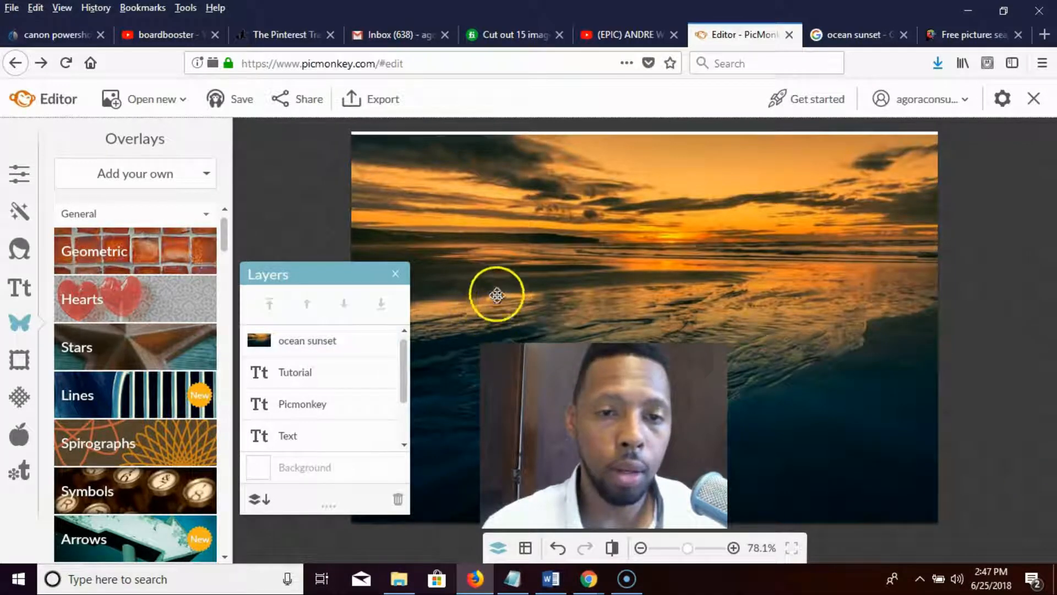
{"action": "left_click_drag", "start_coordinate": [490, 270], "coordinate": [498, 259]}
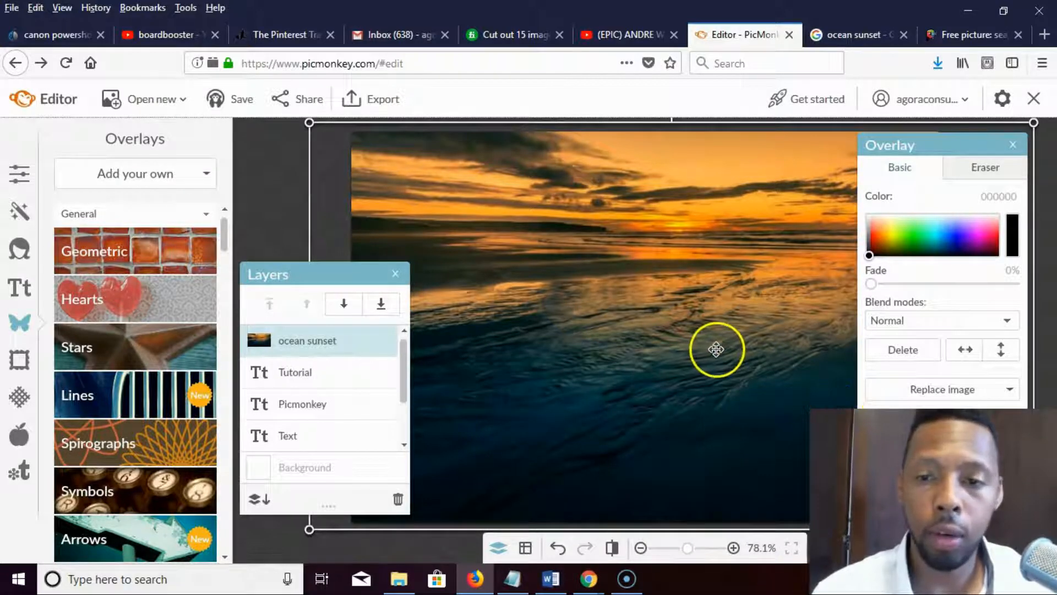
Step: Set the ocean sunset overlay's blend mode to Add and adjust its vertical position so the sunset colors fill the text
{"action": "left_click", "coordinate": [903, 321]}
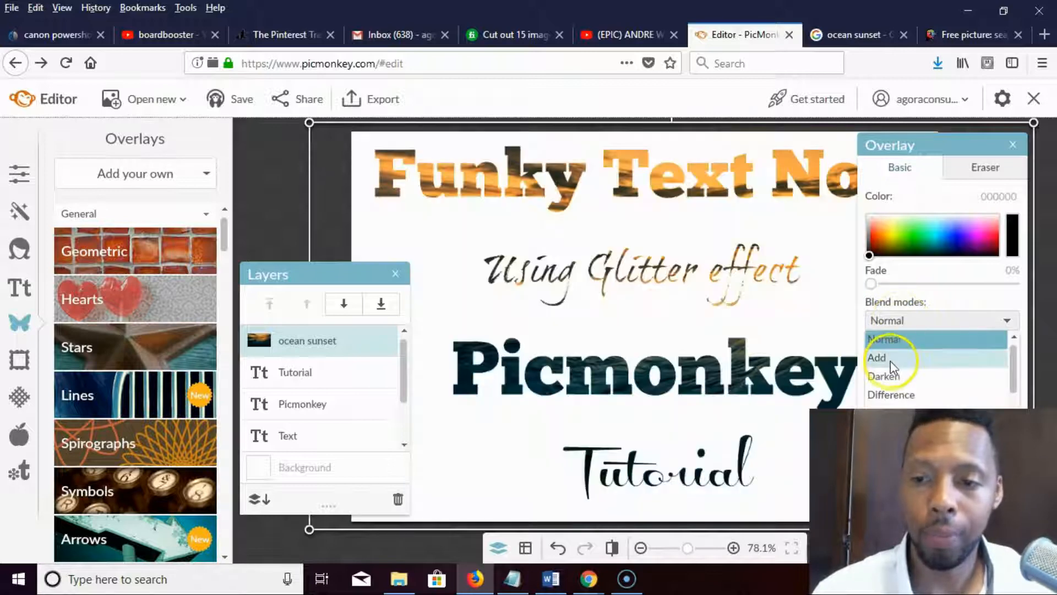
{"action": "left_click", "coordinate": [881, 358]}
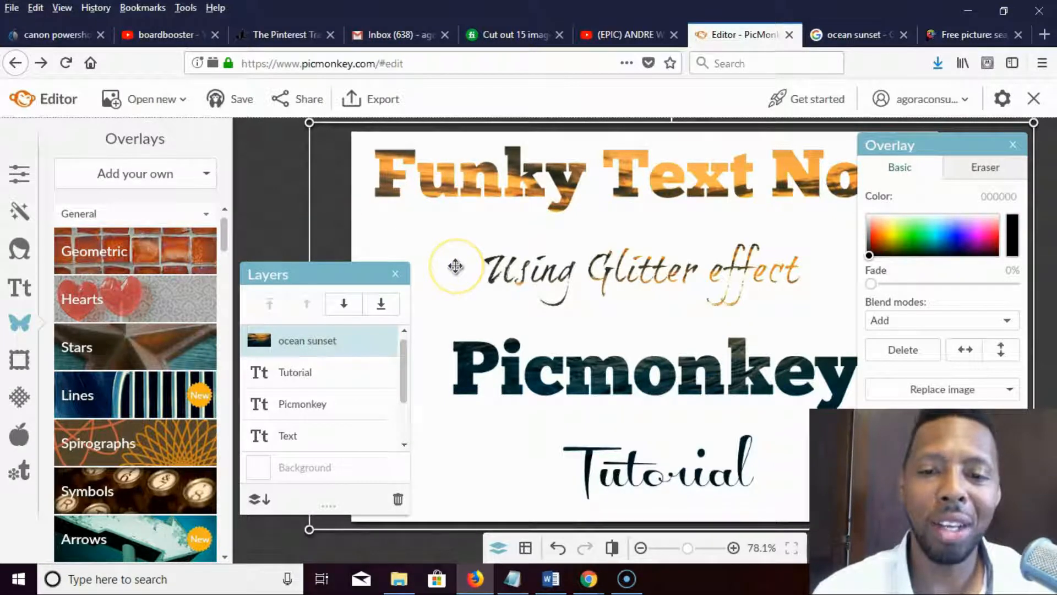
{"action": "left_click_drag", "start_coordinate": [455, 267], "coordinate": [448, 200]}
{"action": "left_click", "coordinate": [252, 186]}
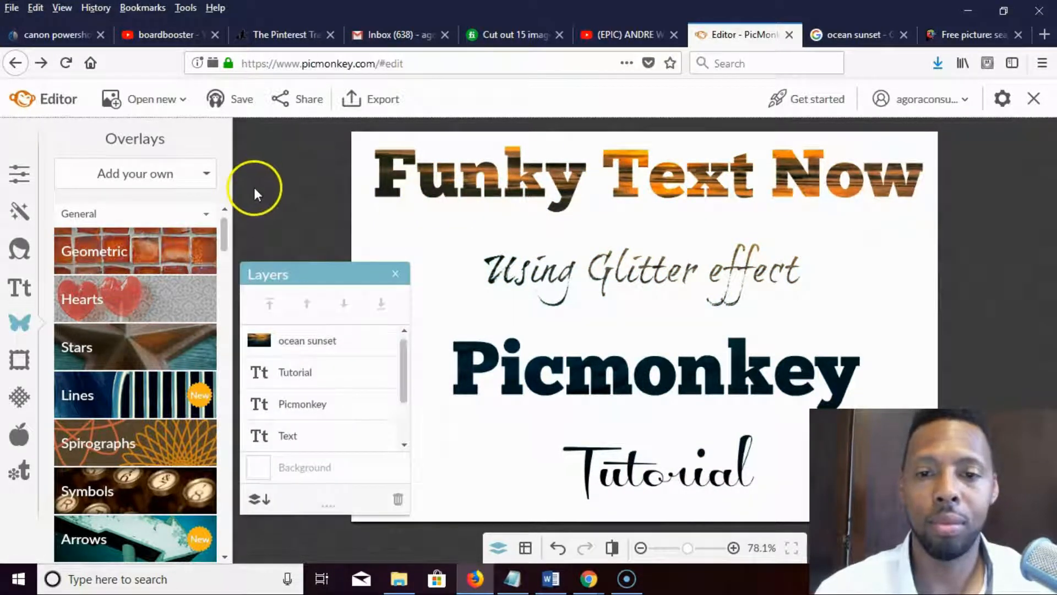
{"action": "left_click_drag", "start_coordinate": [488, 249], "coordinate": [497, 290]}
{"action": "left_click_drag", "start_coordinate": [498, 296], "coordinate": [498, 309]}
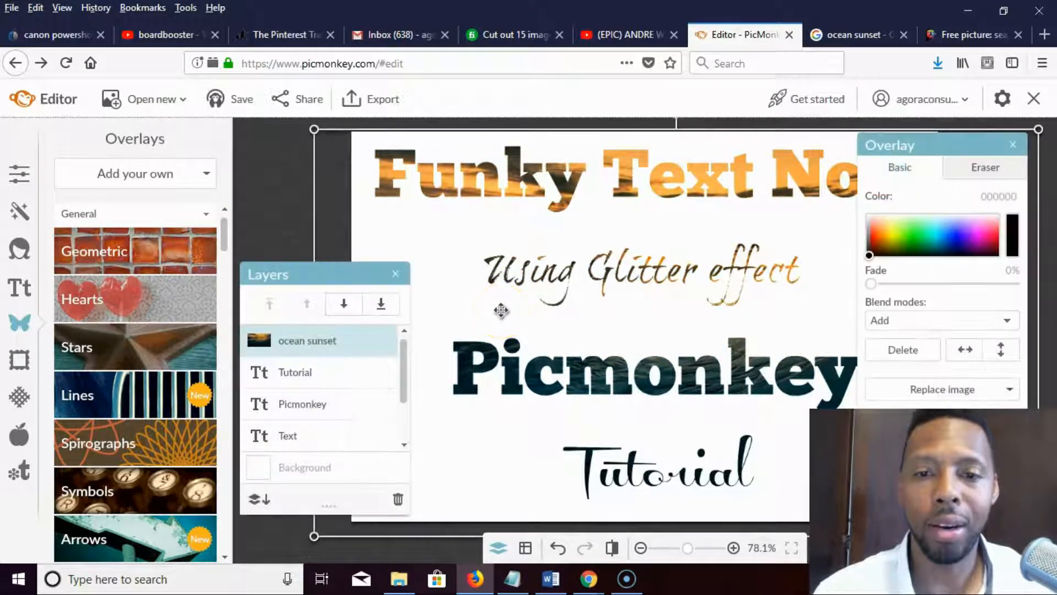
{"action": "left_click", "coordinate": [289, 214]}
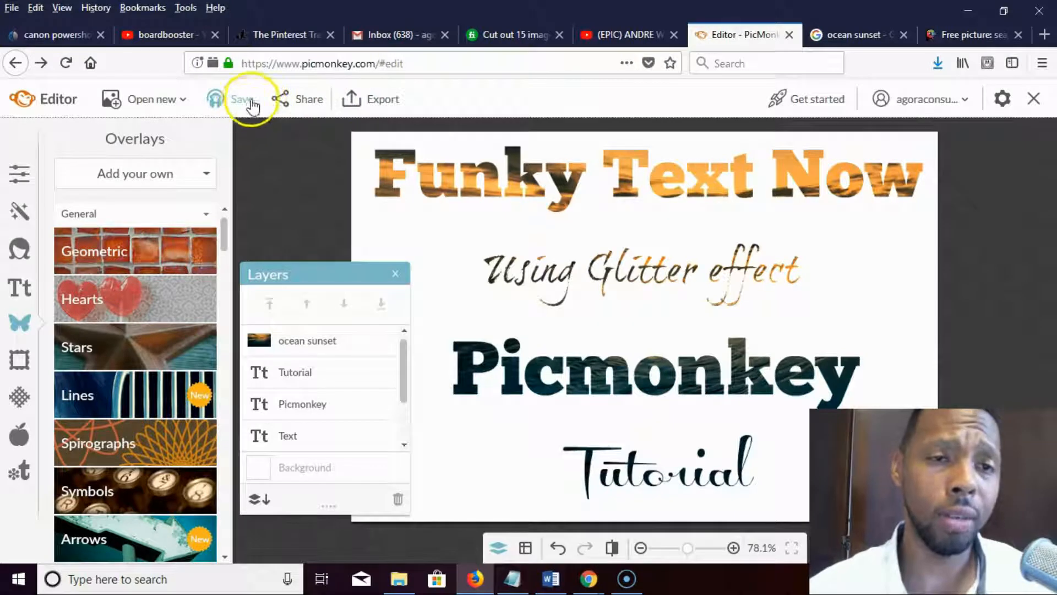
Step: Start exporting the design, try the Roger and Pierce qualities, and choose Sean for the JPG
{"action": "left_click", "coordinate": [373, 102]}
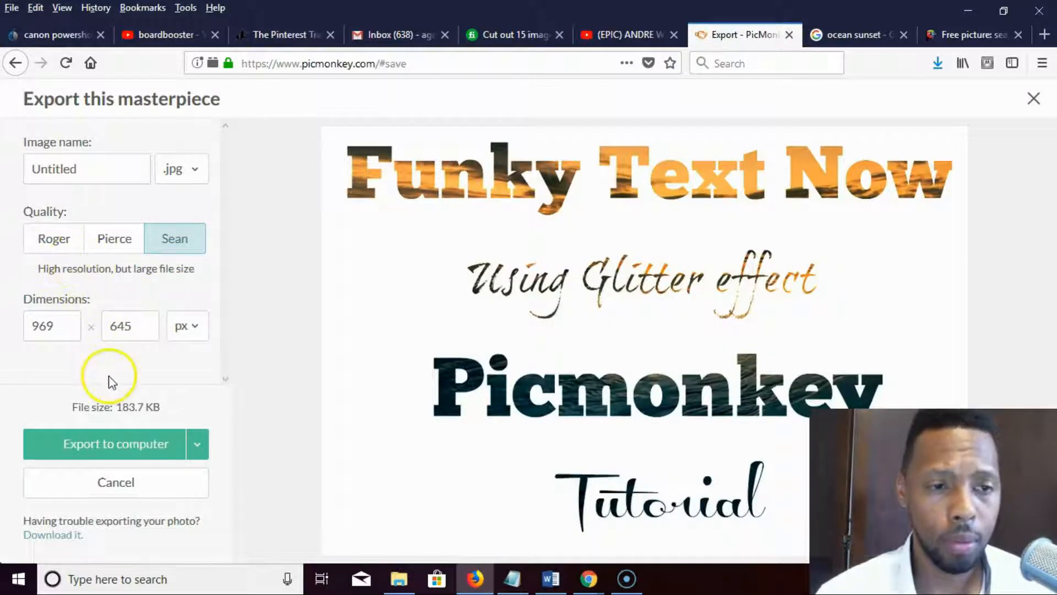
{"action": "left_click", "coordinate": [61, 250]}
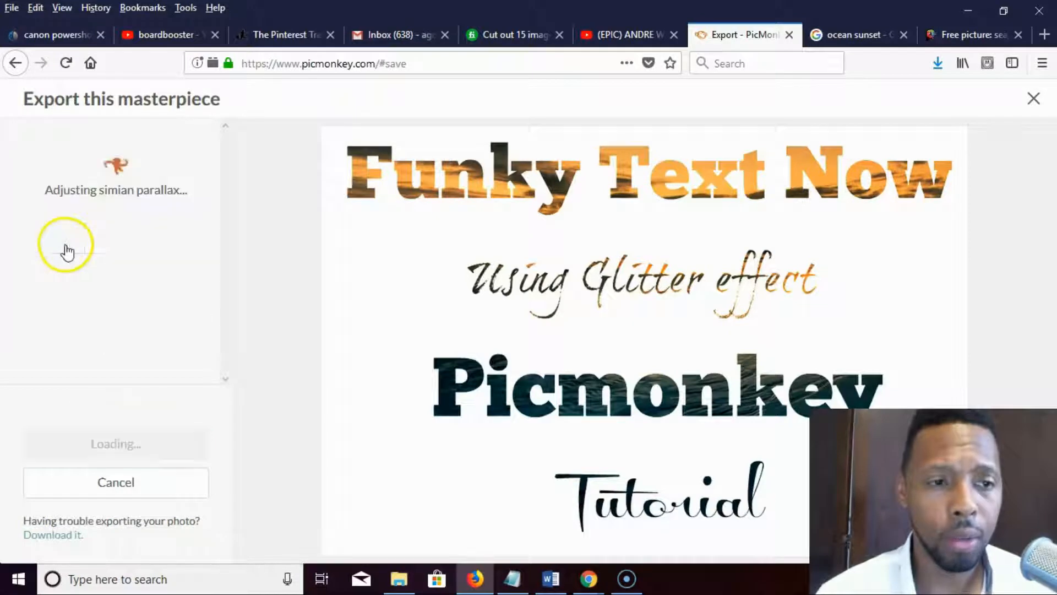
{"action": "left_click", "coordinate": [140, 244]}
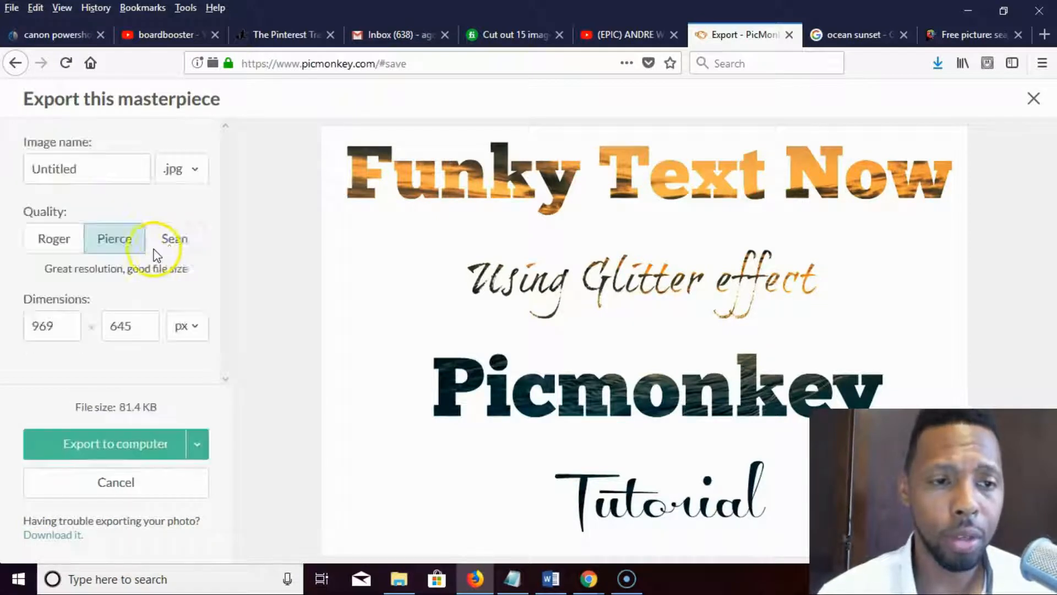
{"action": "left_click", "coordinate": [173, 250]}
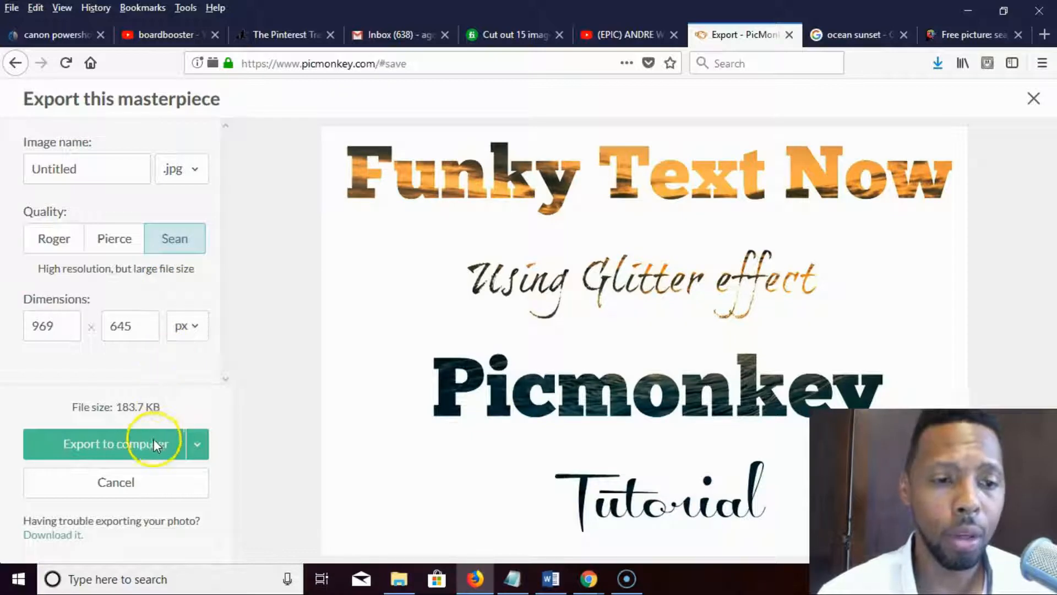
Step: Export the design to the PicMonkey folder on the computer under the name "text with sunset background"
{"action": "left_click", "coordinate": [146, 451]}
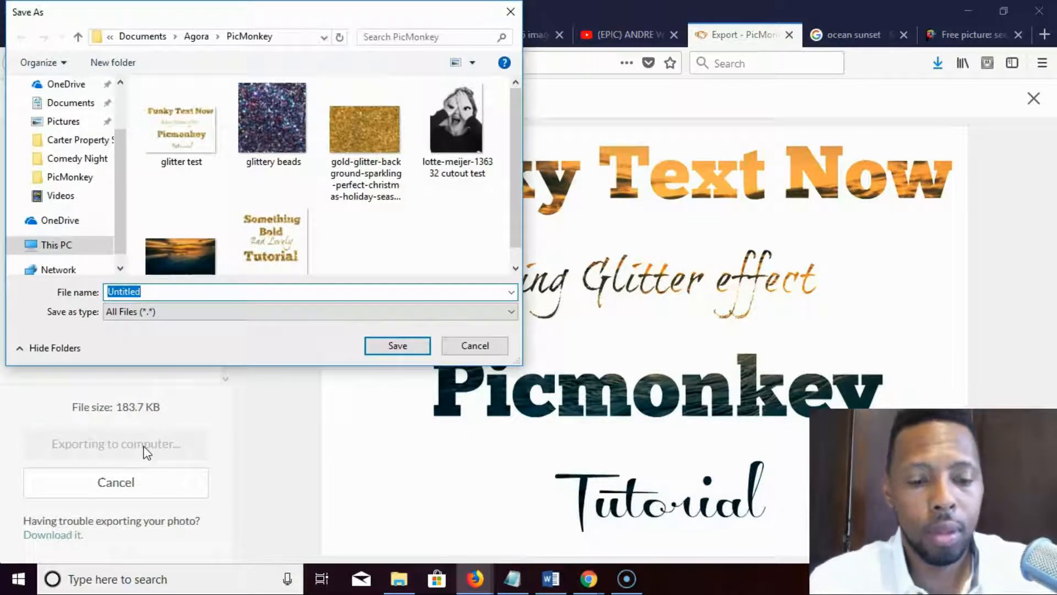
{"action": "type", "text": "text w"}
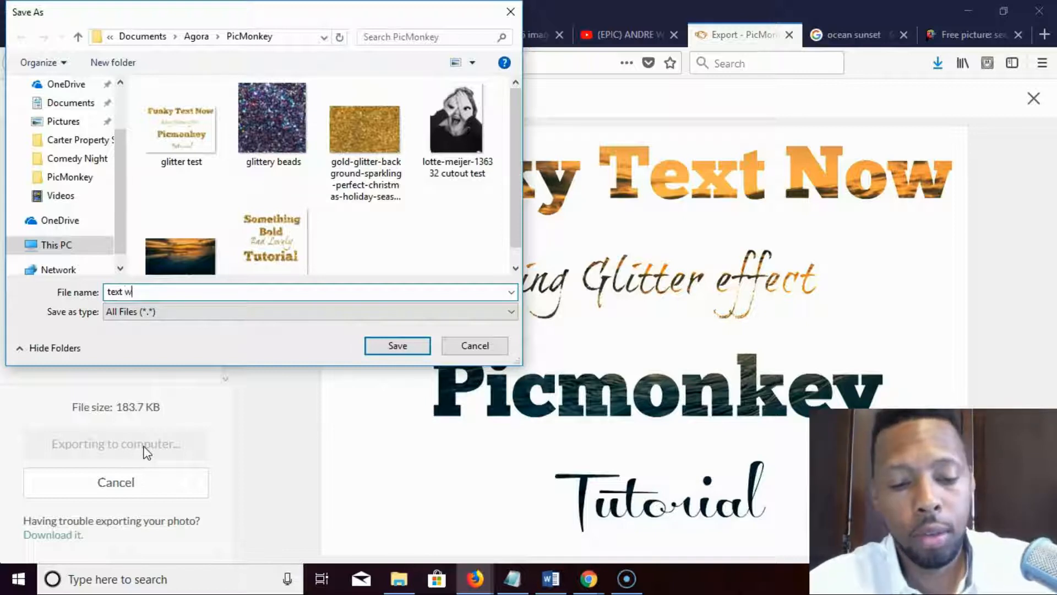
{"action": "type", "text": "ith sunset b"}
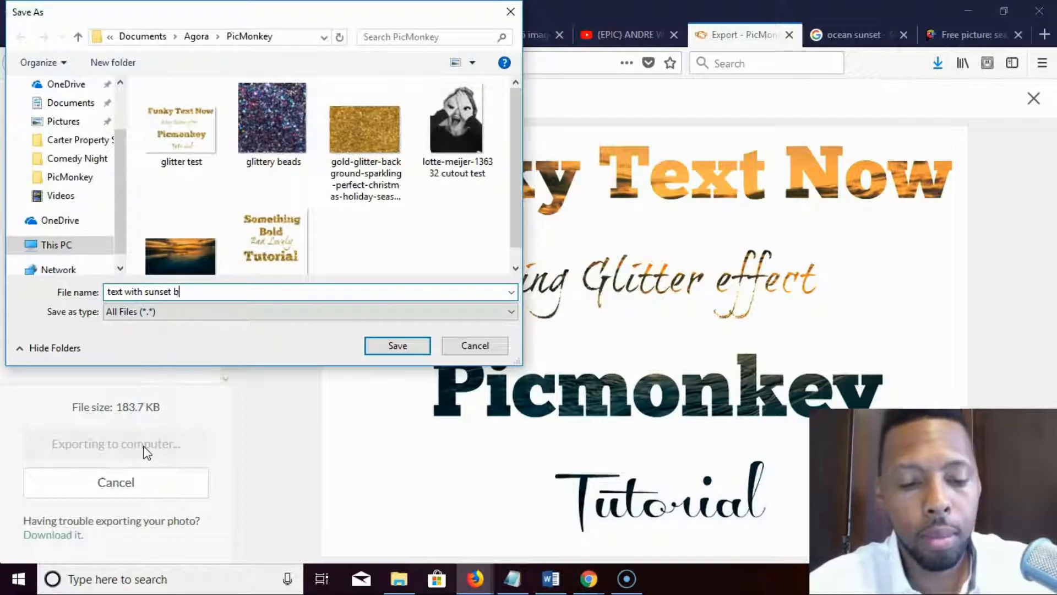
{"action": "type", "text": "ackground"}
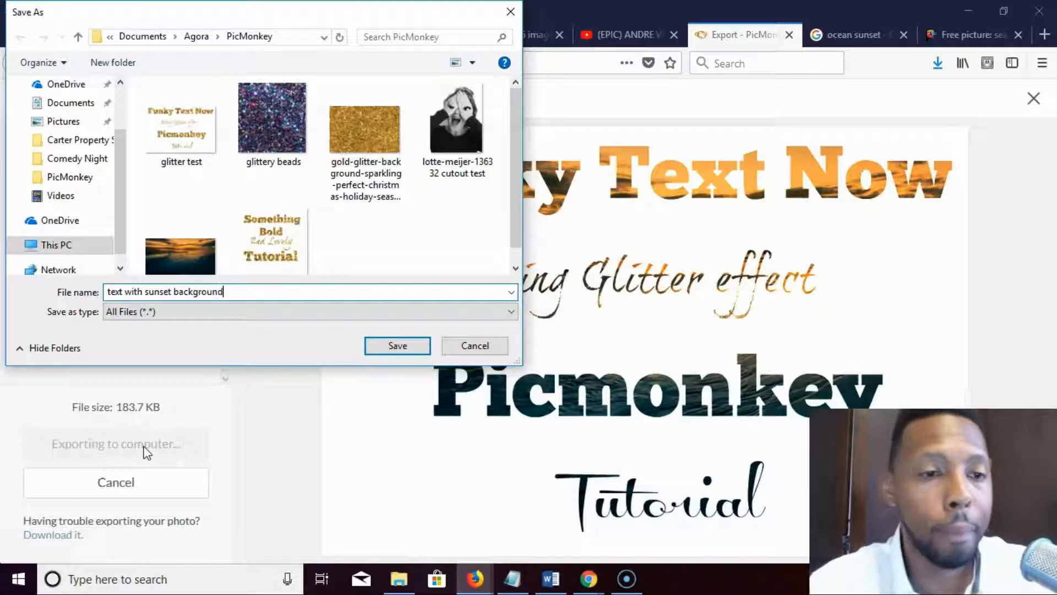
{"action": "key", "text": "Return"}
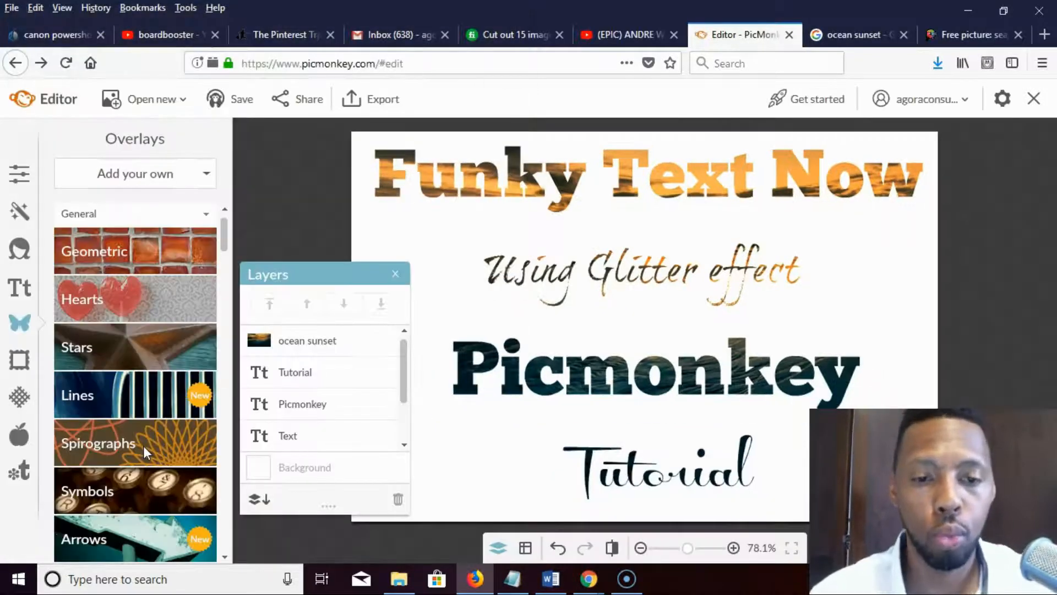
Step: Switch to File Explorer and open the "text with sunset background" image from the PicMonkey folder
{"action": "left_click", "coordinate": [400, 578]}
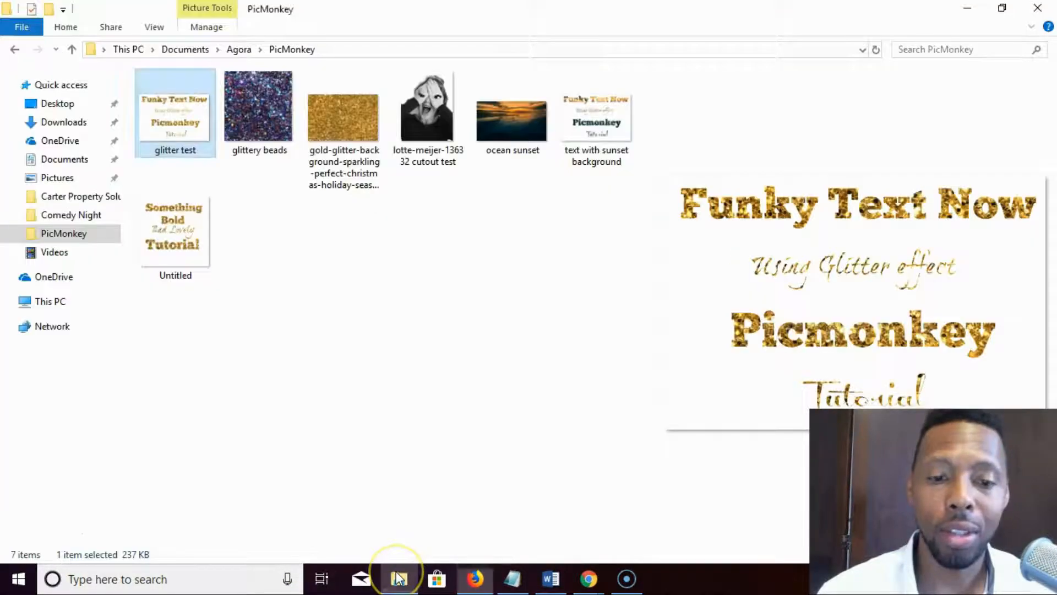
{"action": "double_click", "coordinate": [598, 158]}
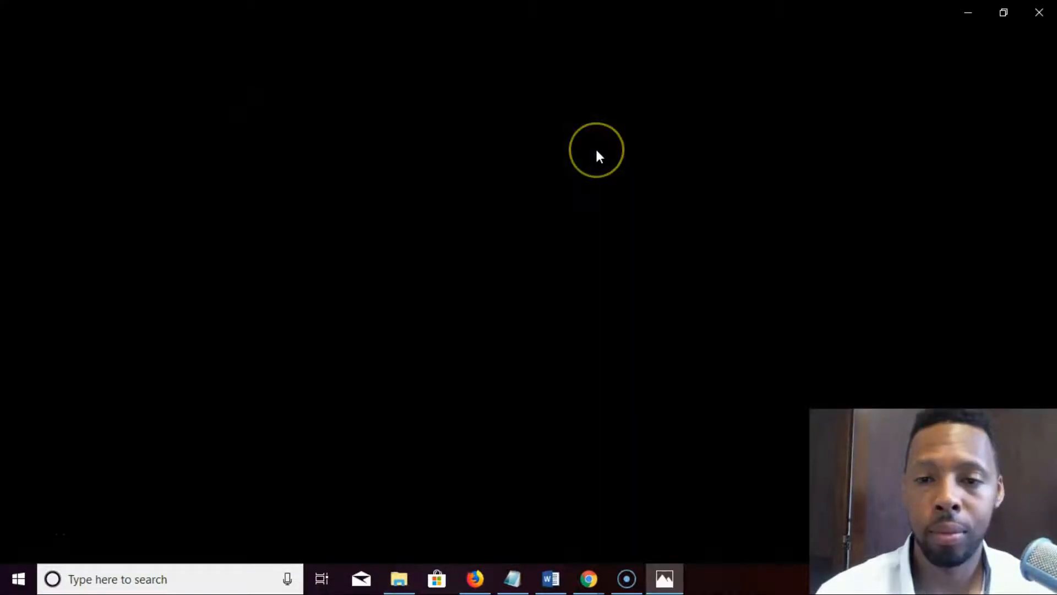